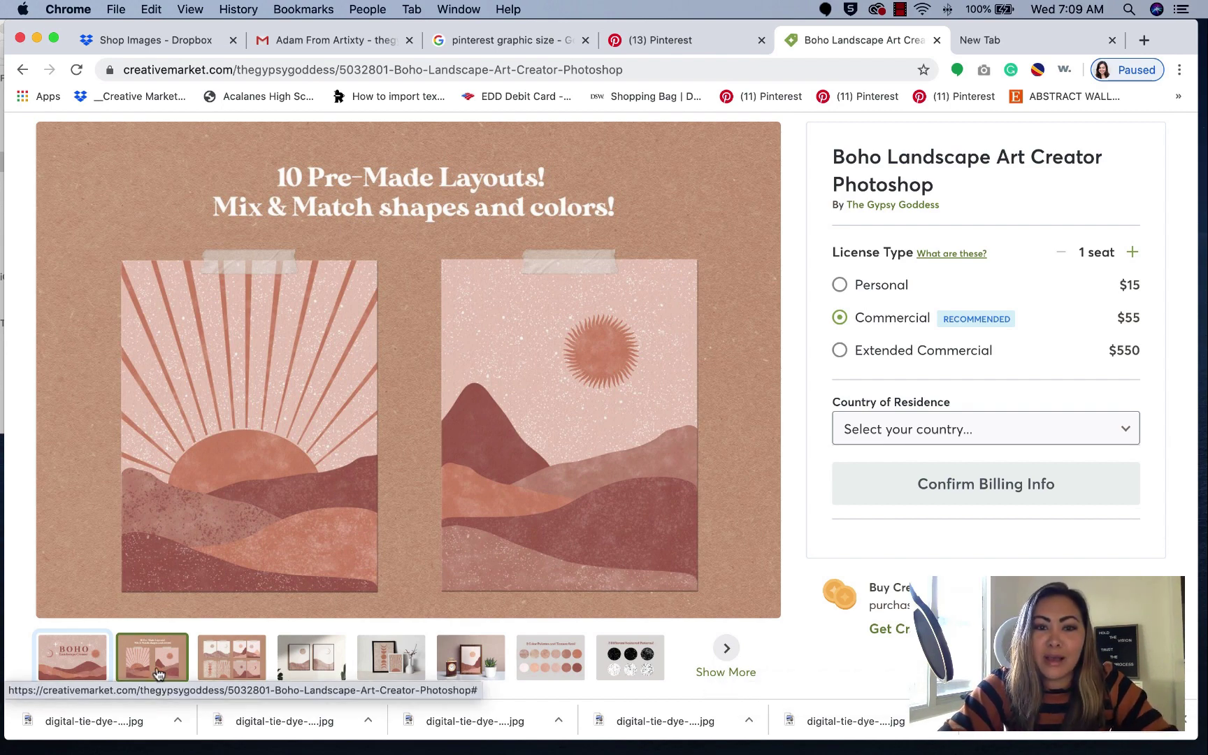
View the layout grid, framed prints, moon-phase, clock, color-palette and scattered-patterns images in turn.
click(205, 665)
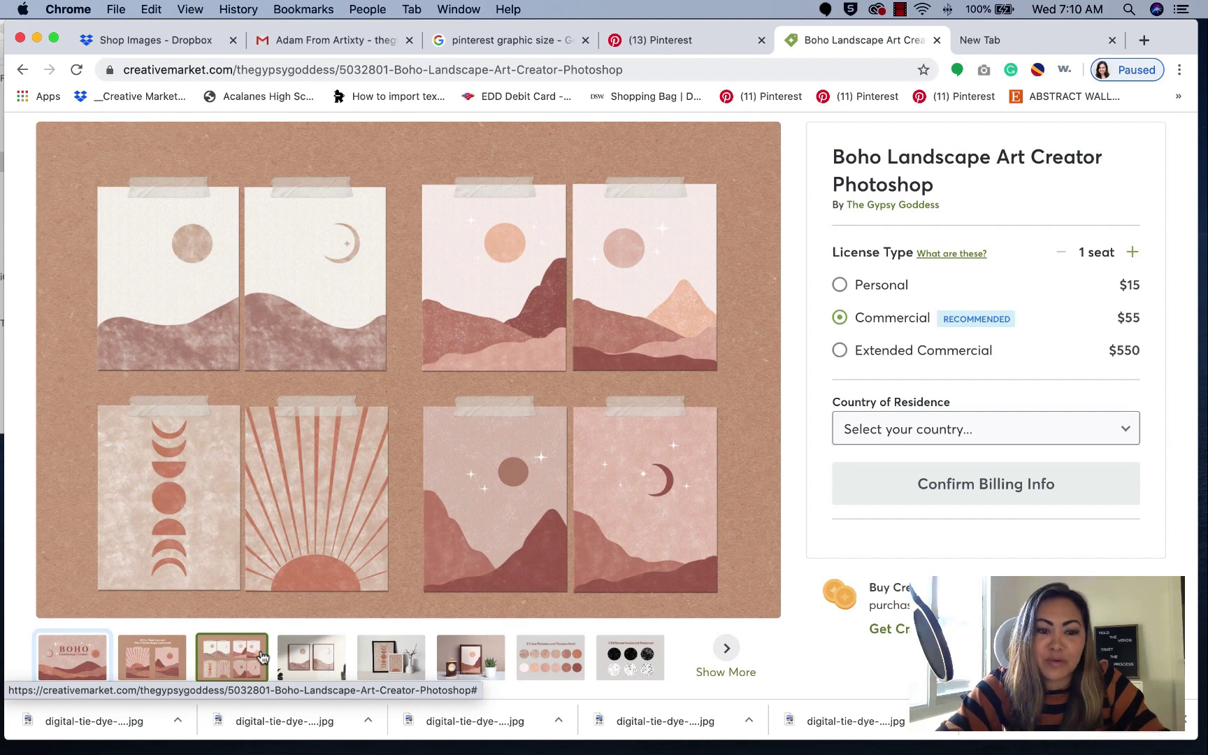
click(300, 661)
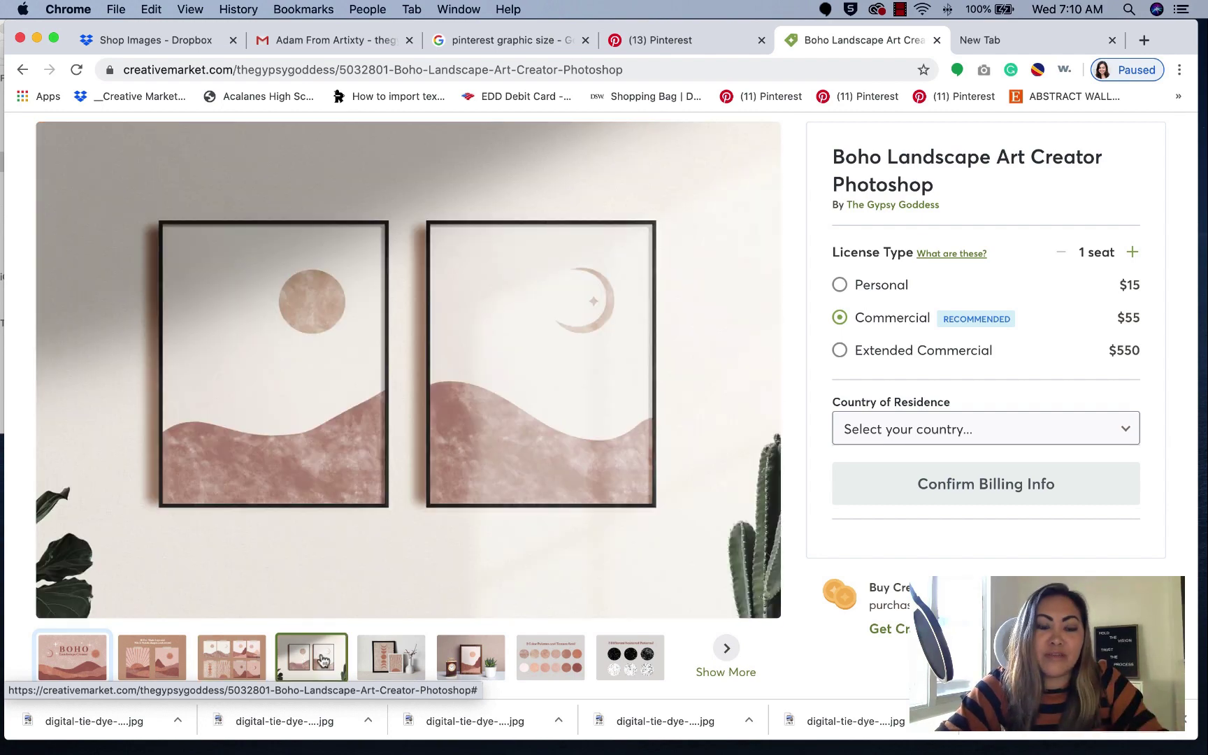
click(382, 661)
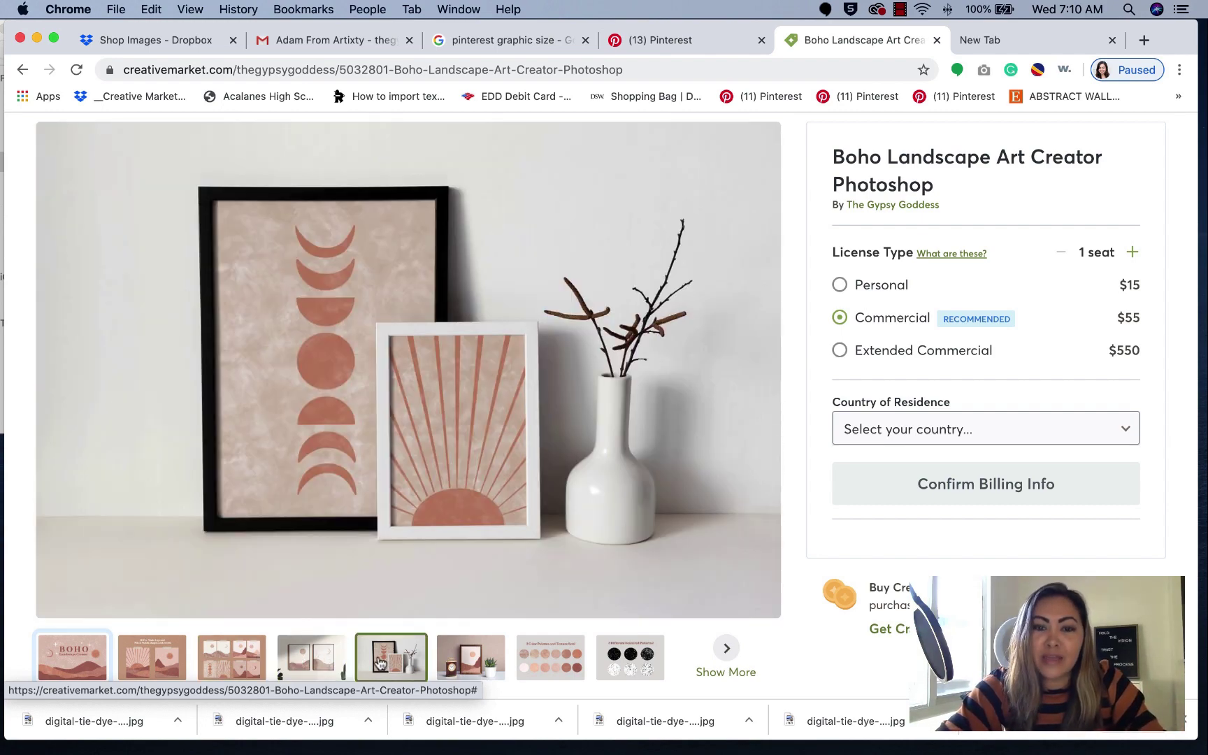
click(456, 660)
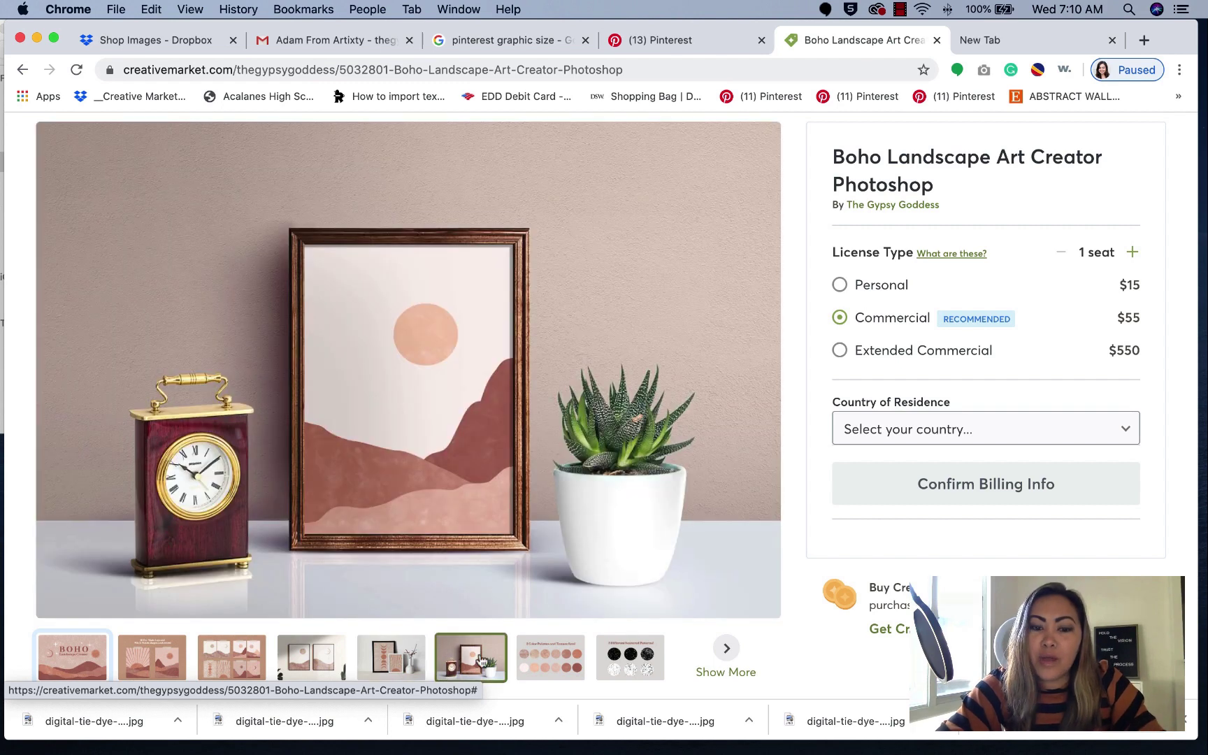
click(533, 653)
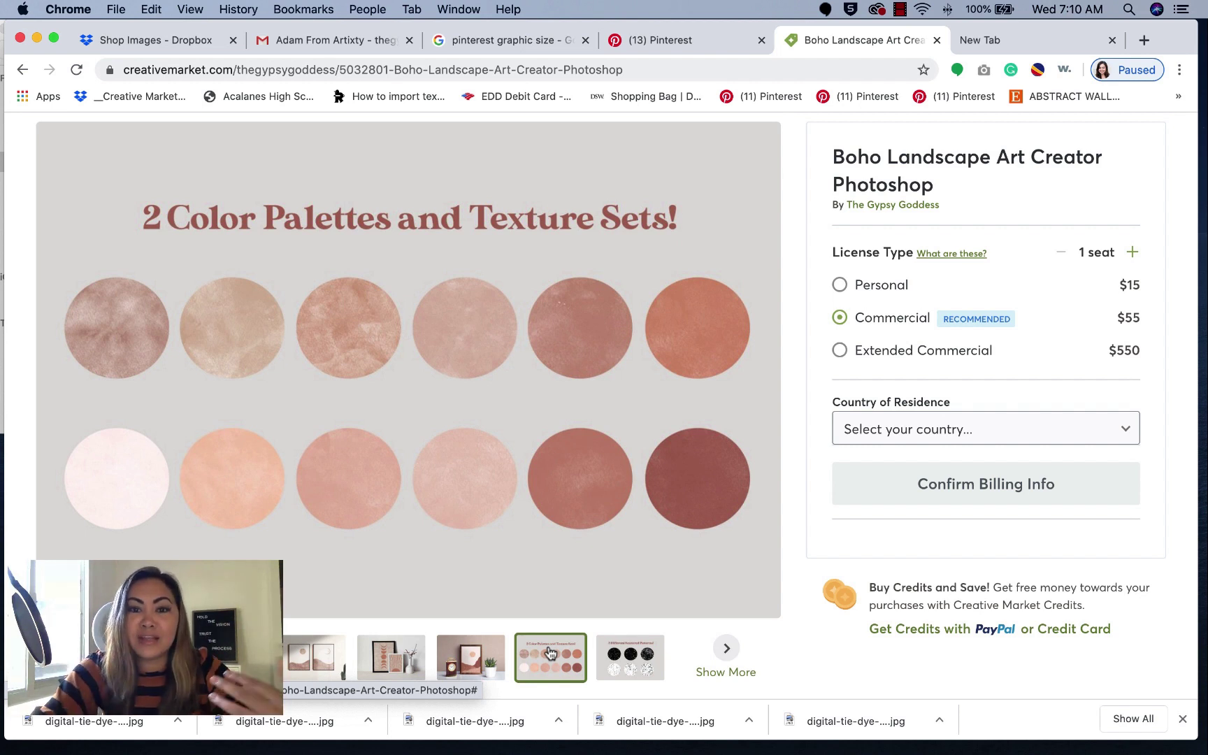
click(629, 654)
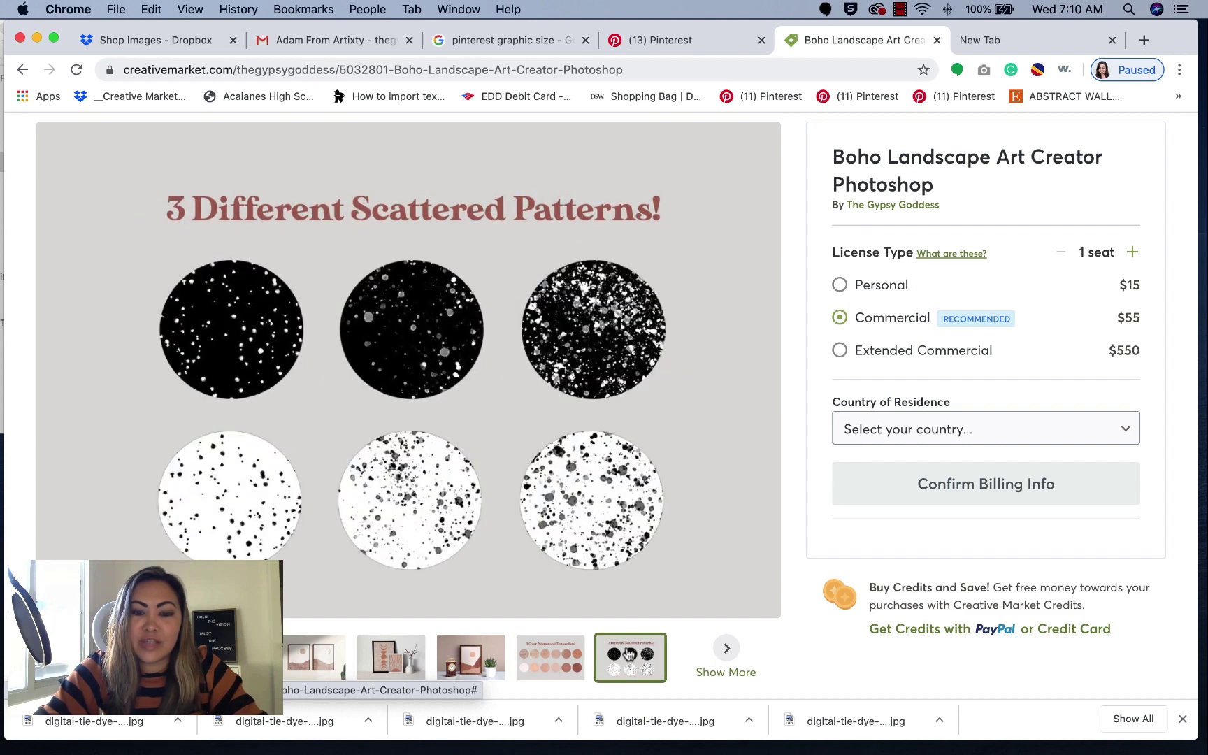
Open the fullscreen gallery via Show More and scroll through shapes and mockups to the kraft-paper mood board.
click(726, 654)
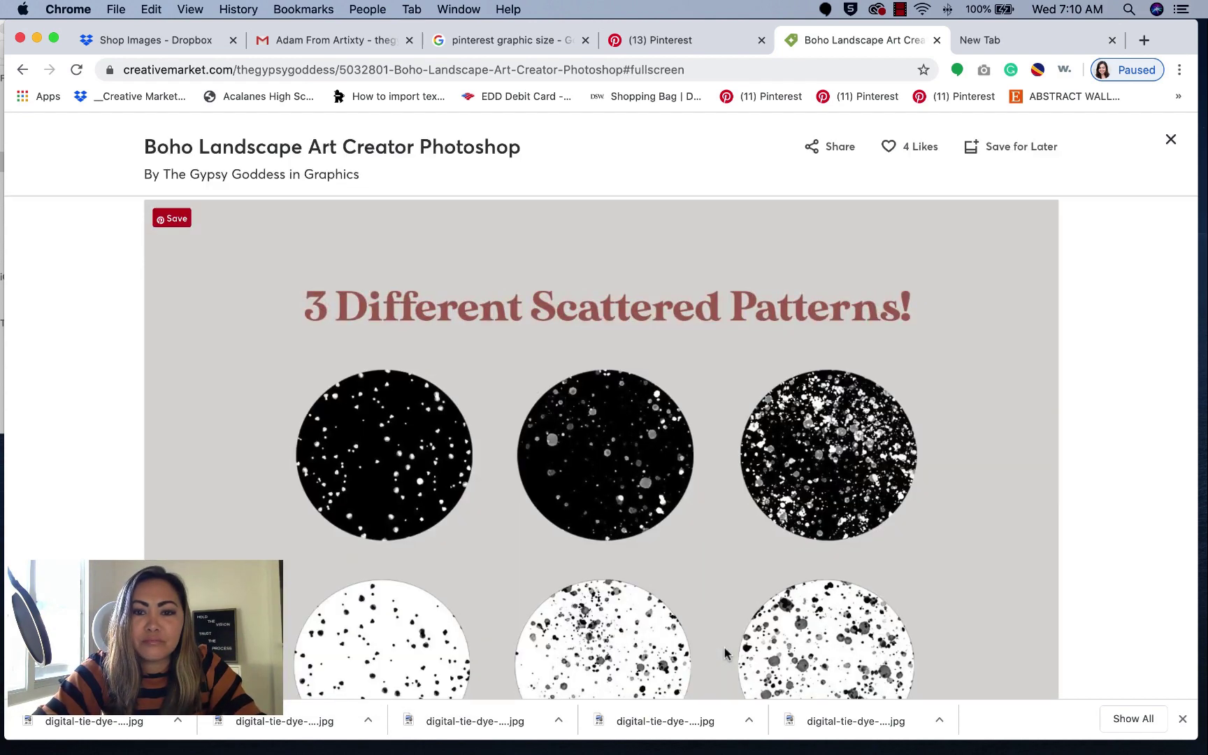
scroll(723, 648, down, 10)
scroll(711, 534, up, 2)
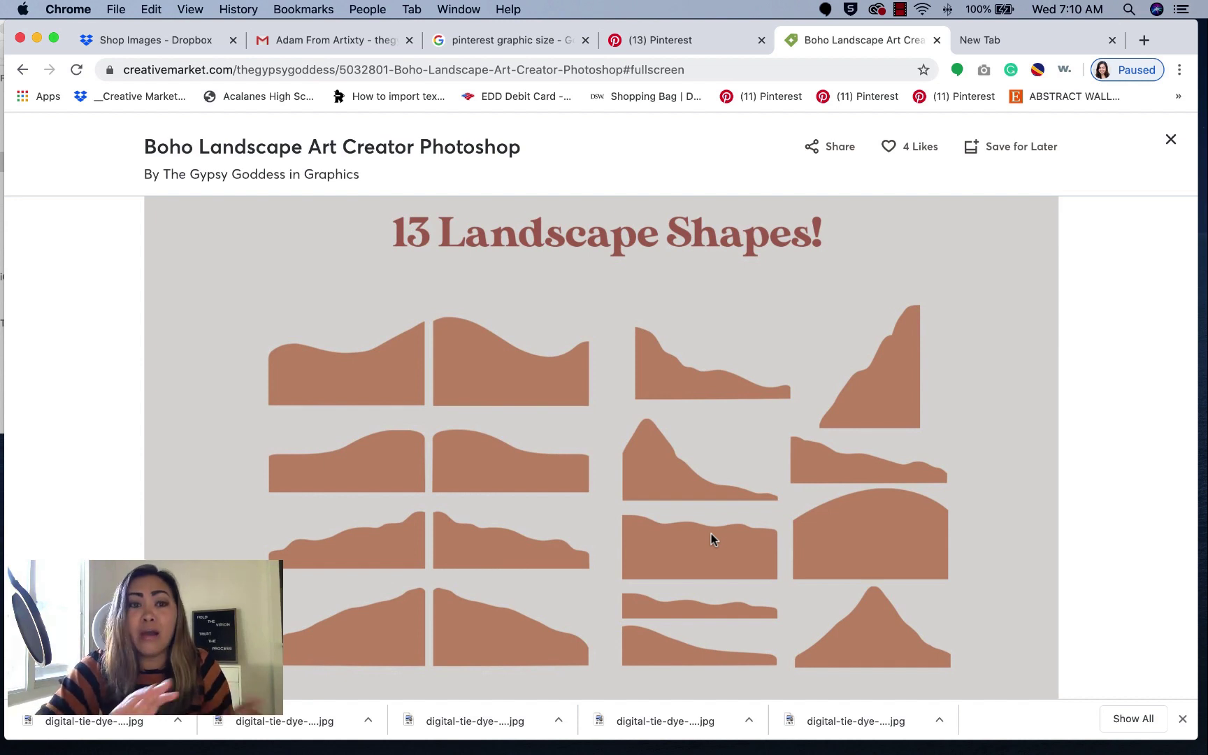
scroll(711, 539, down, 5)
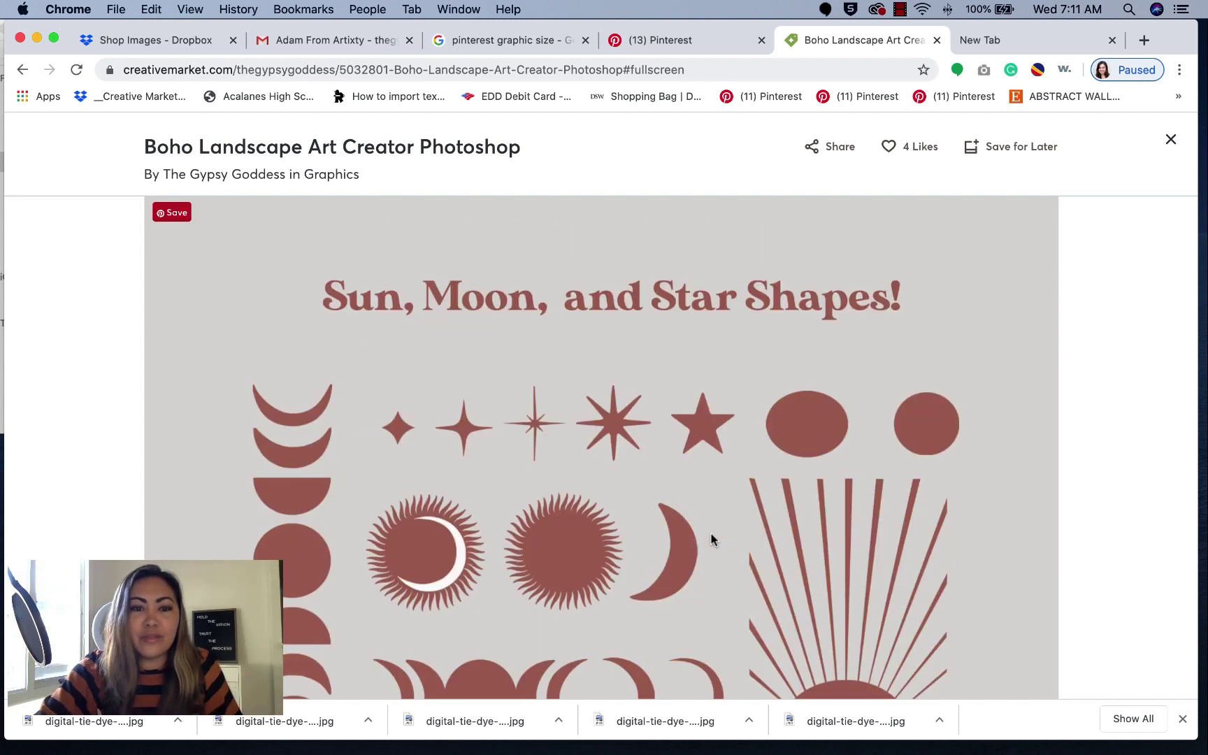
scroll(711, 539, down, 3)
scroll(712, 539, up, 2)
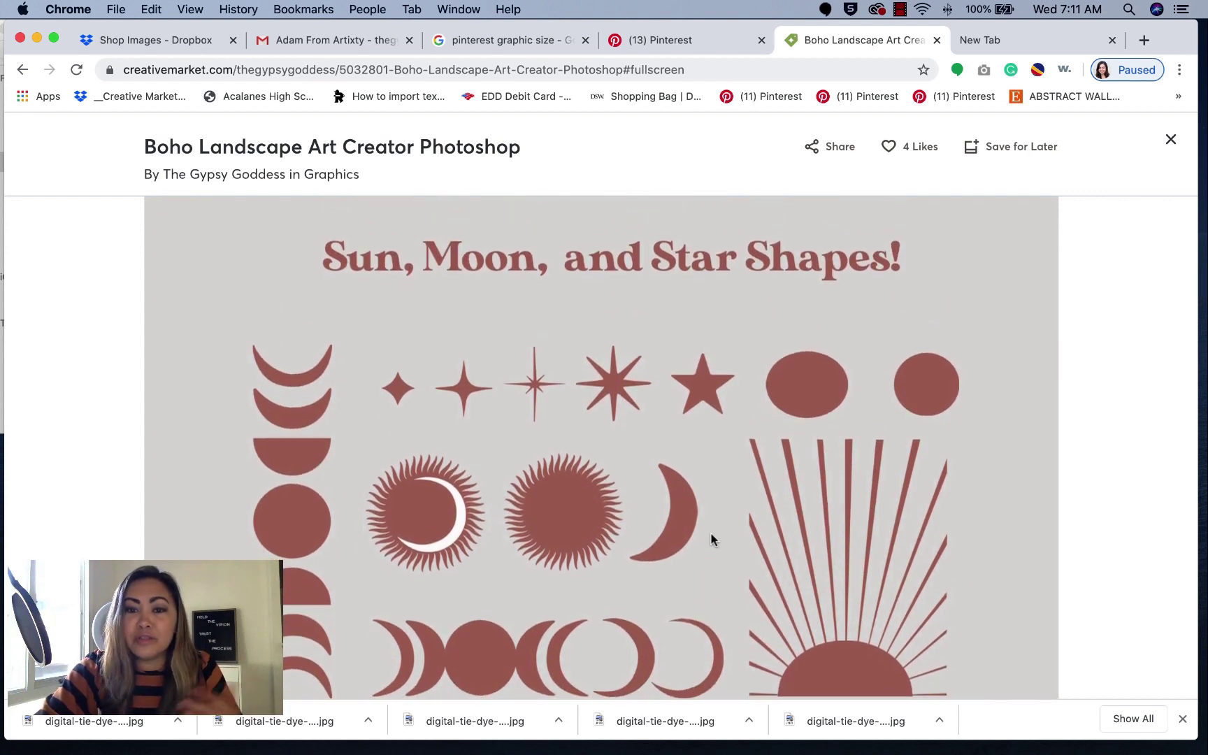
scroll(711, 539, down, 3)
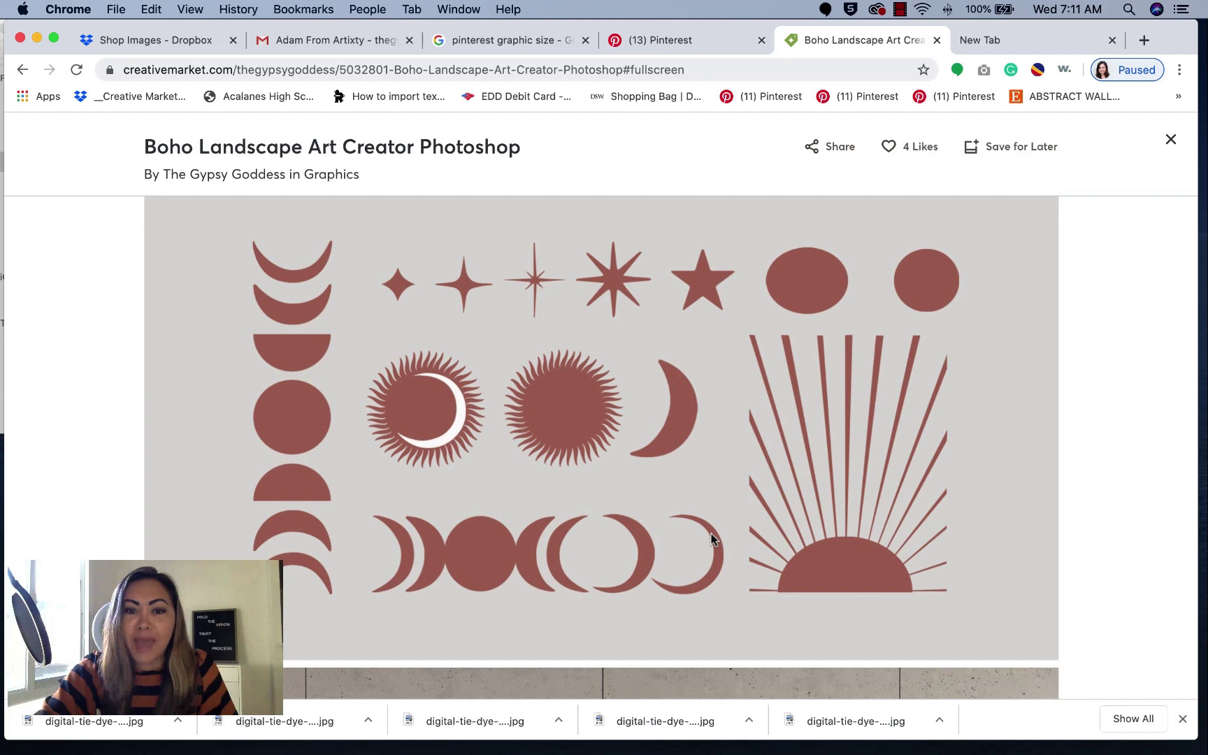
scroll(711, 535, down, 10)
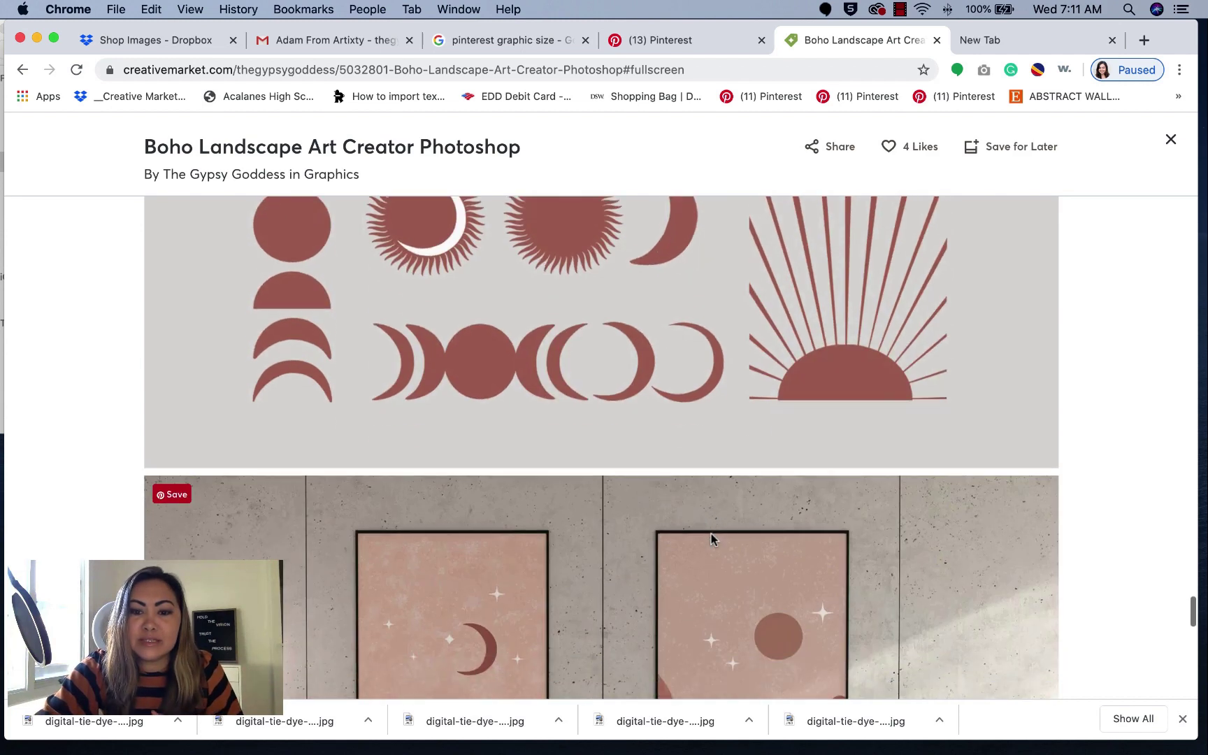
scroll(711, 539, down, 5)
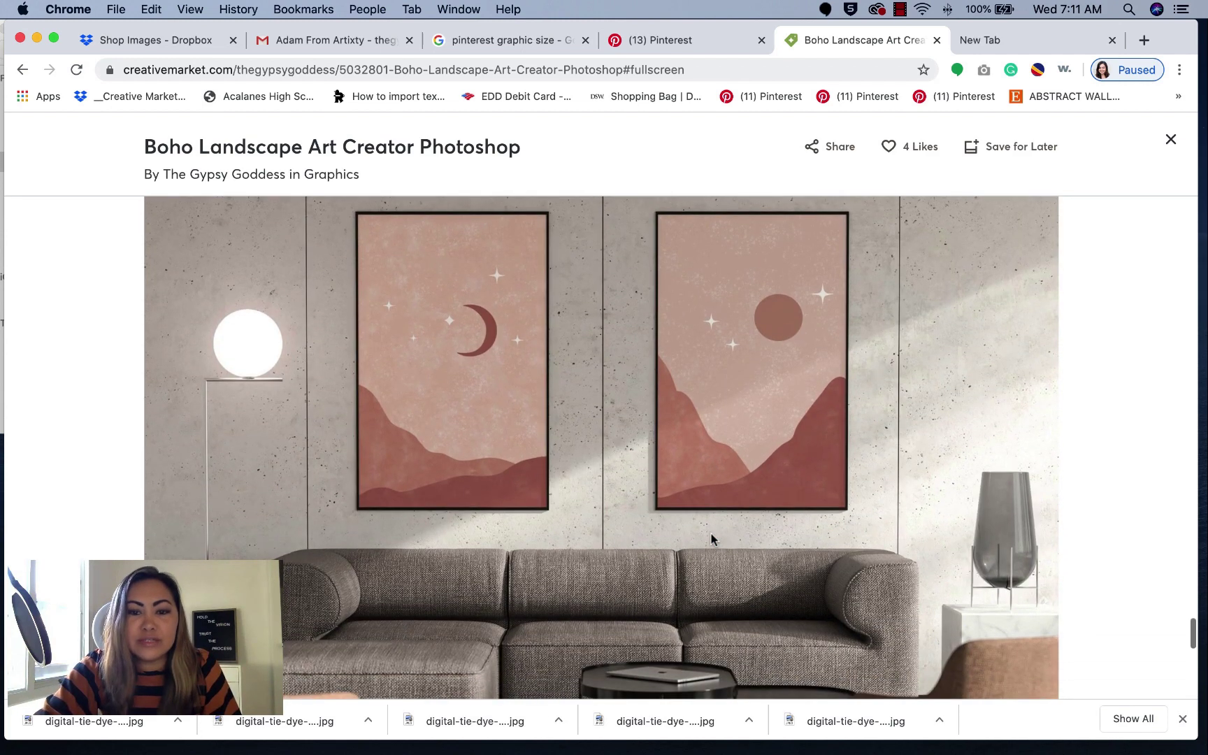
scroll(712, 538, down, 10)
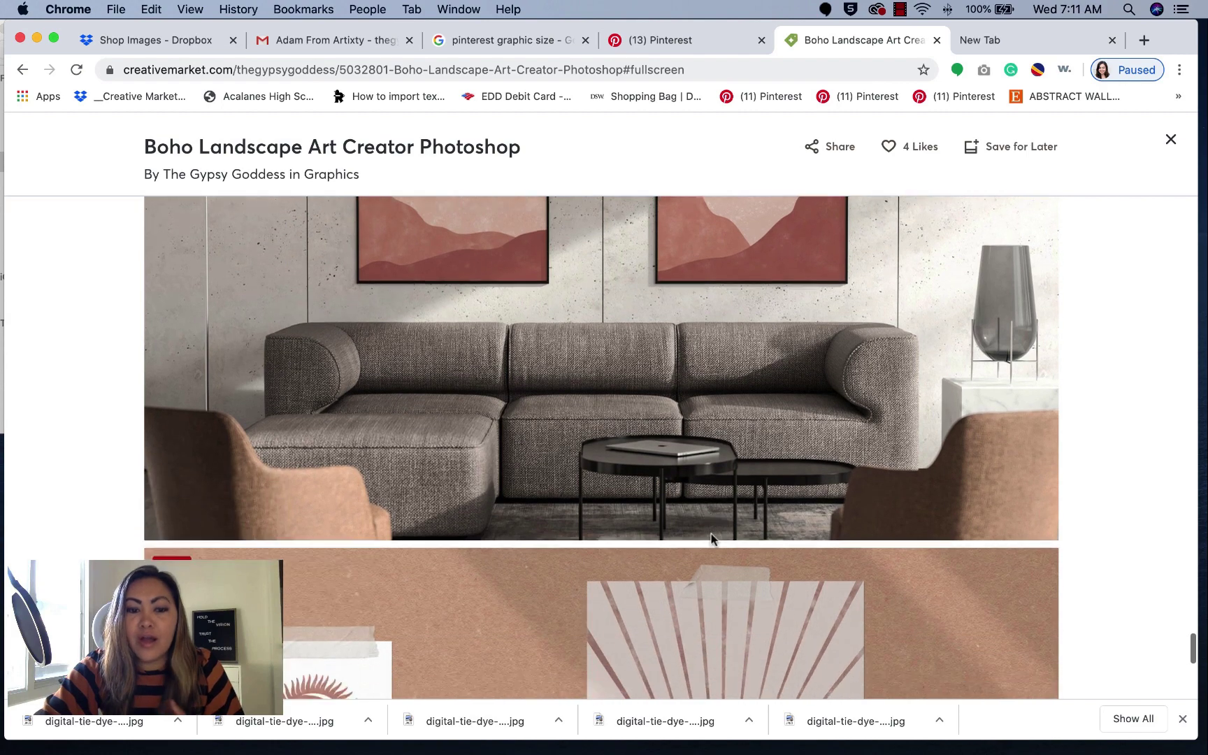
scroll(712, 534, down, 3)
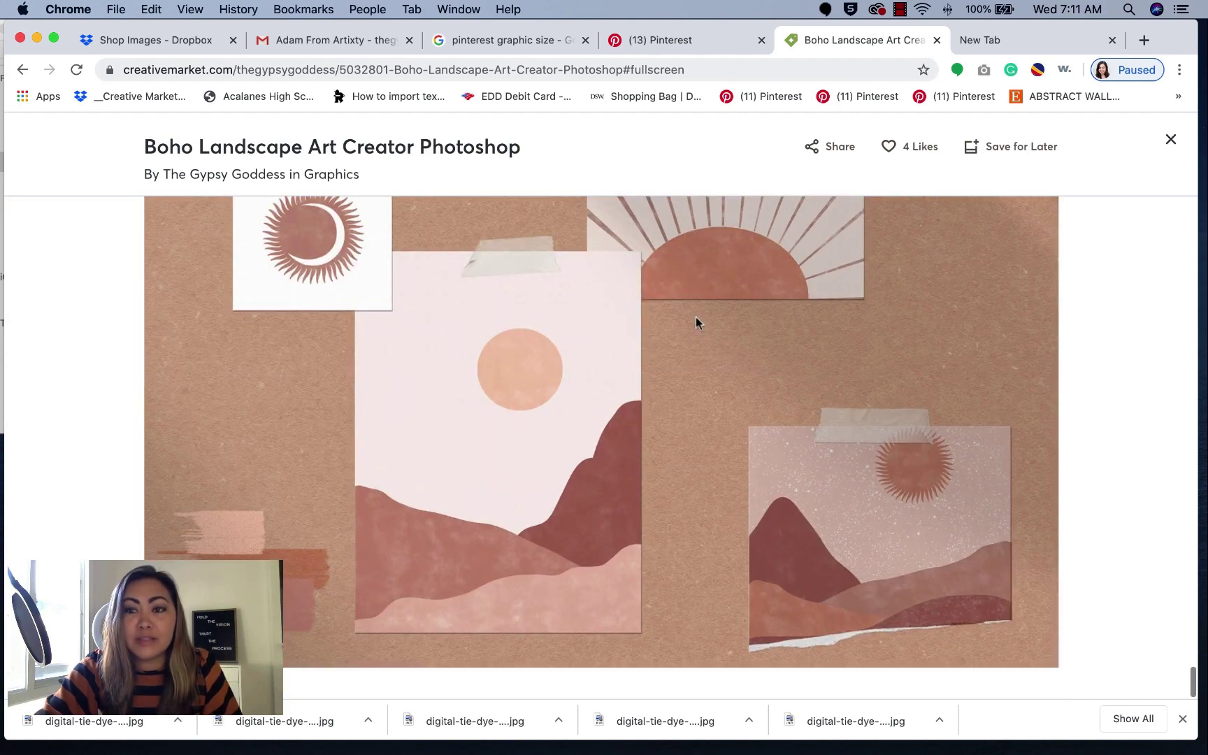
Minimize Chrome and close the Boho Landscape Creator Mockups Finder window.
click(33, 38)
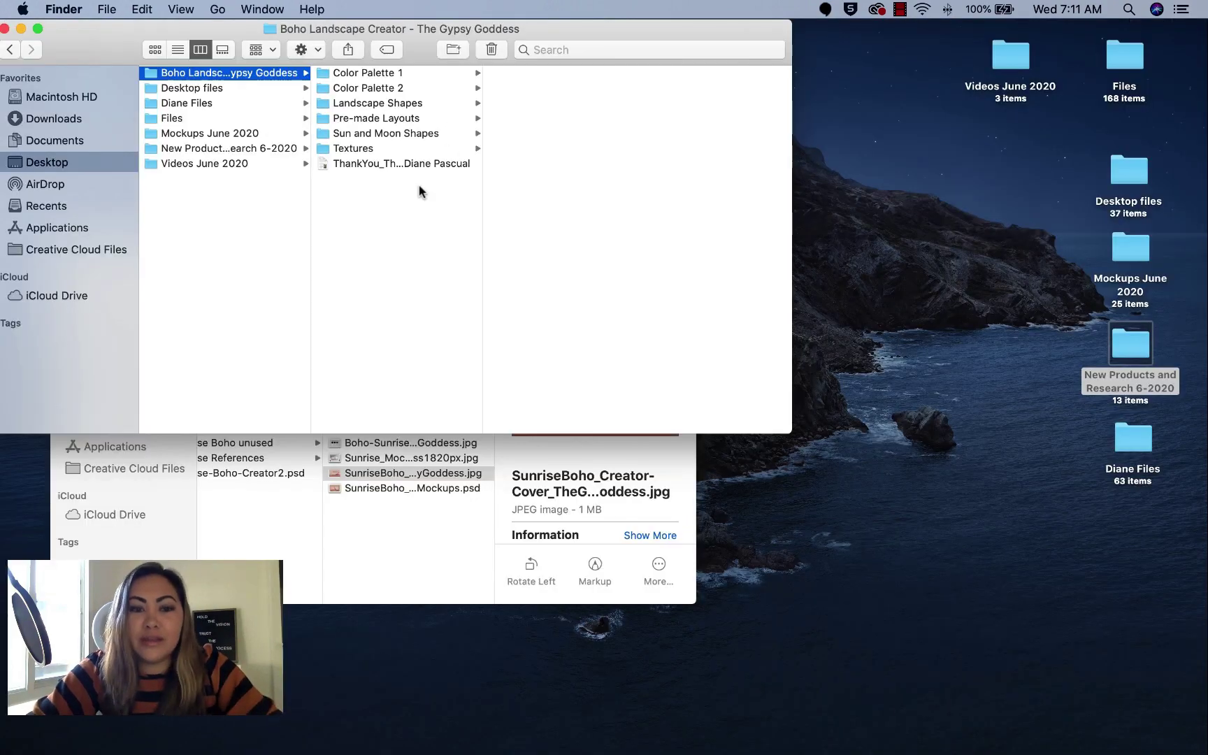
click(377, 535)
key(super+w)
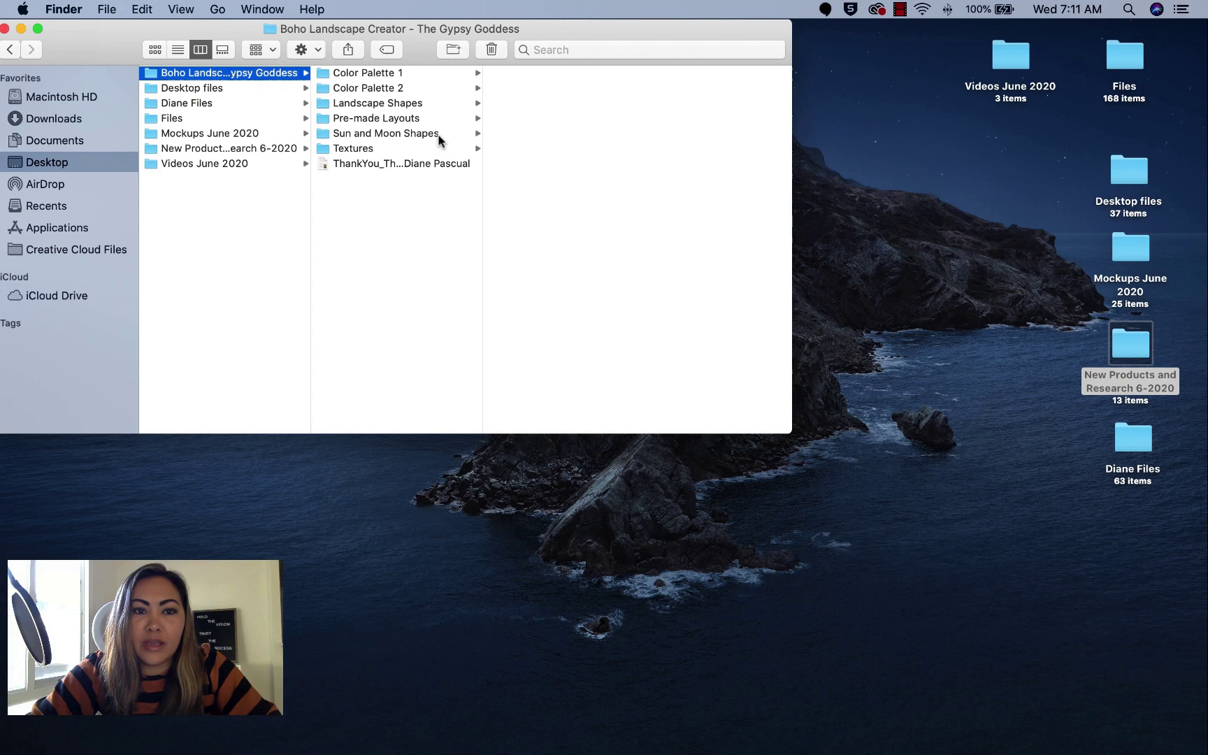
Preview Texture_01 through Texture_06 in the Color Palette 1 folder.
click(377, 72)
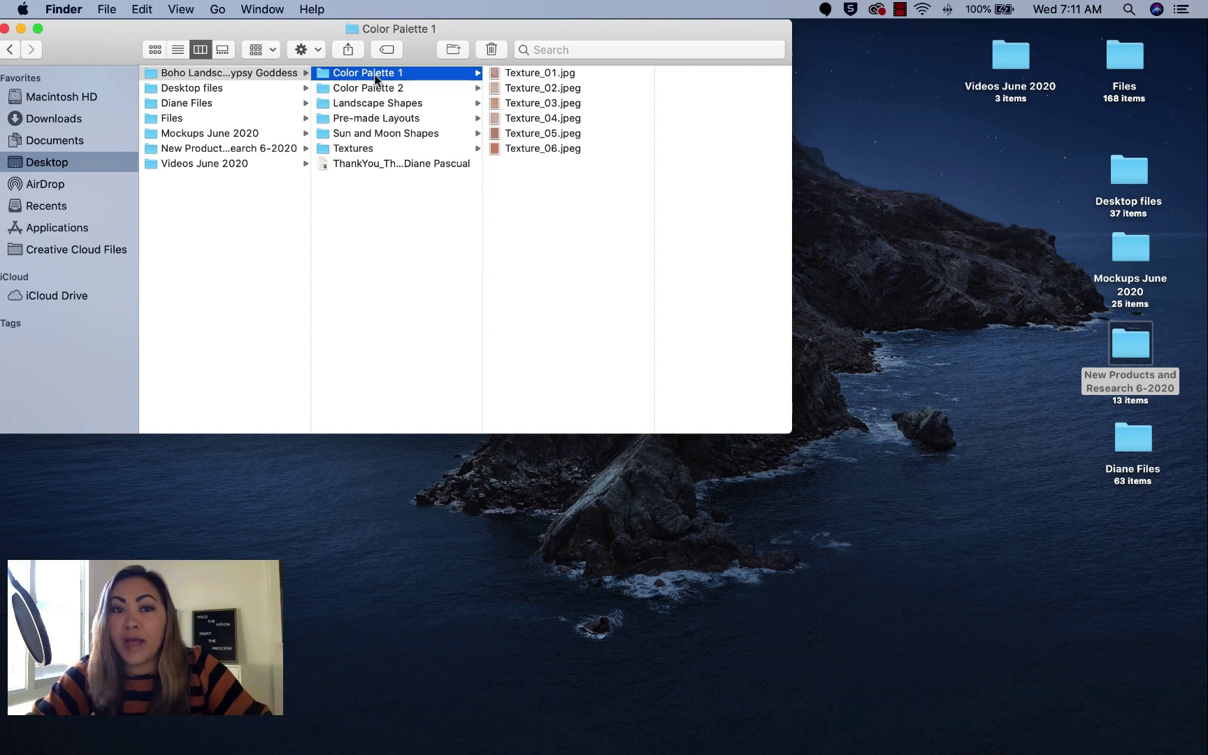
click(511, 74)
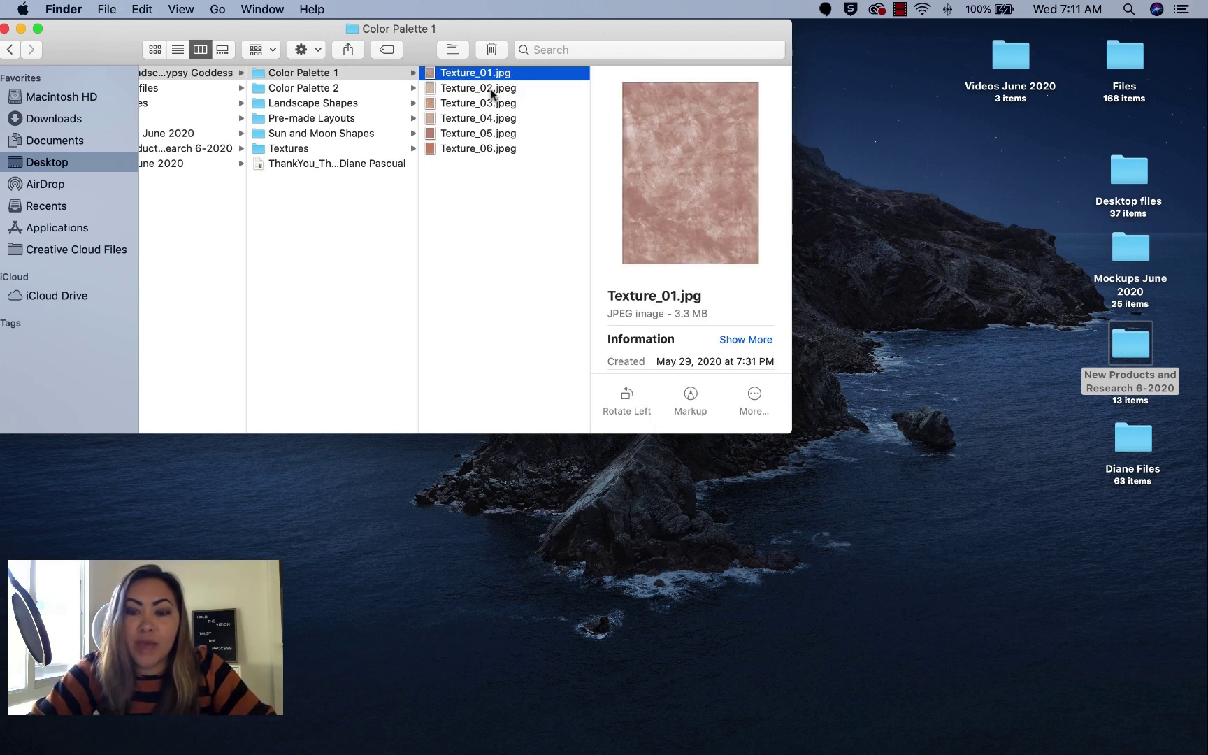
key(Down)
key(Down)
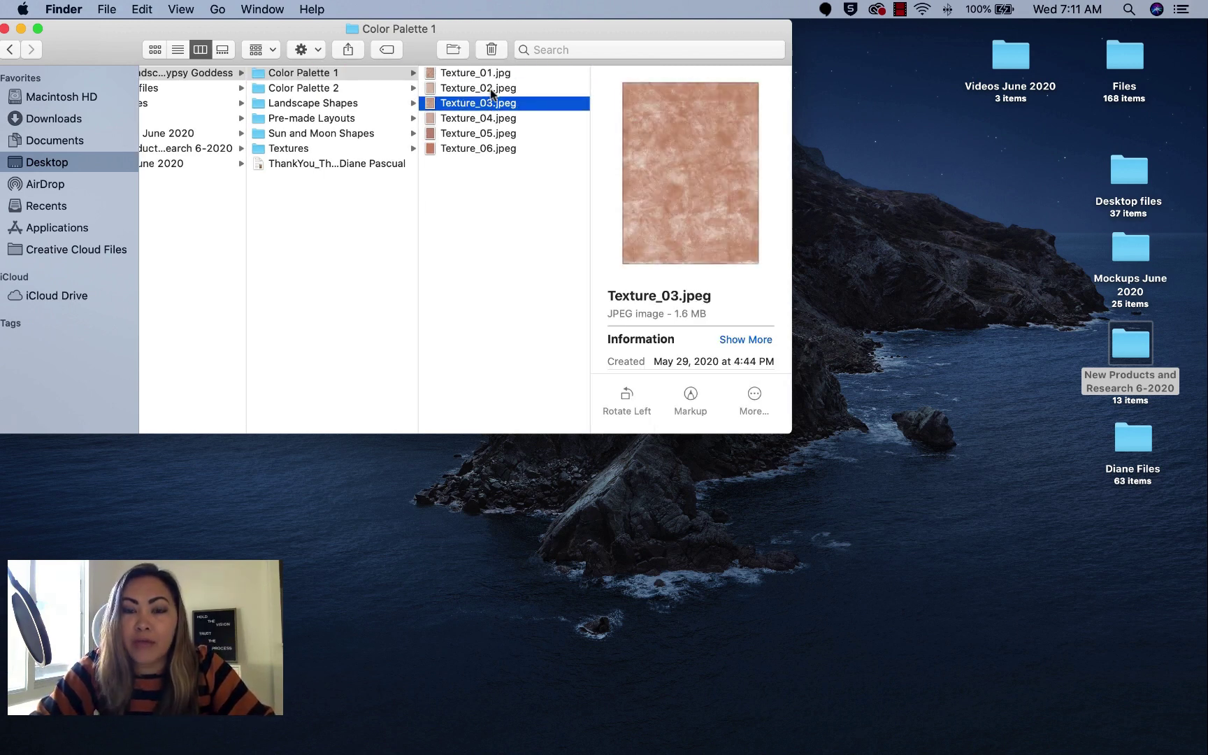
key(Down)
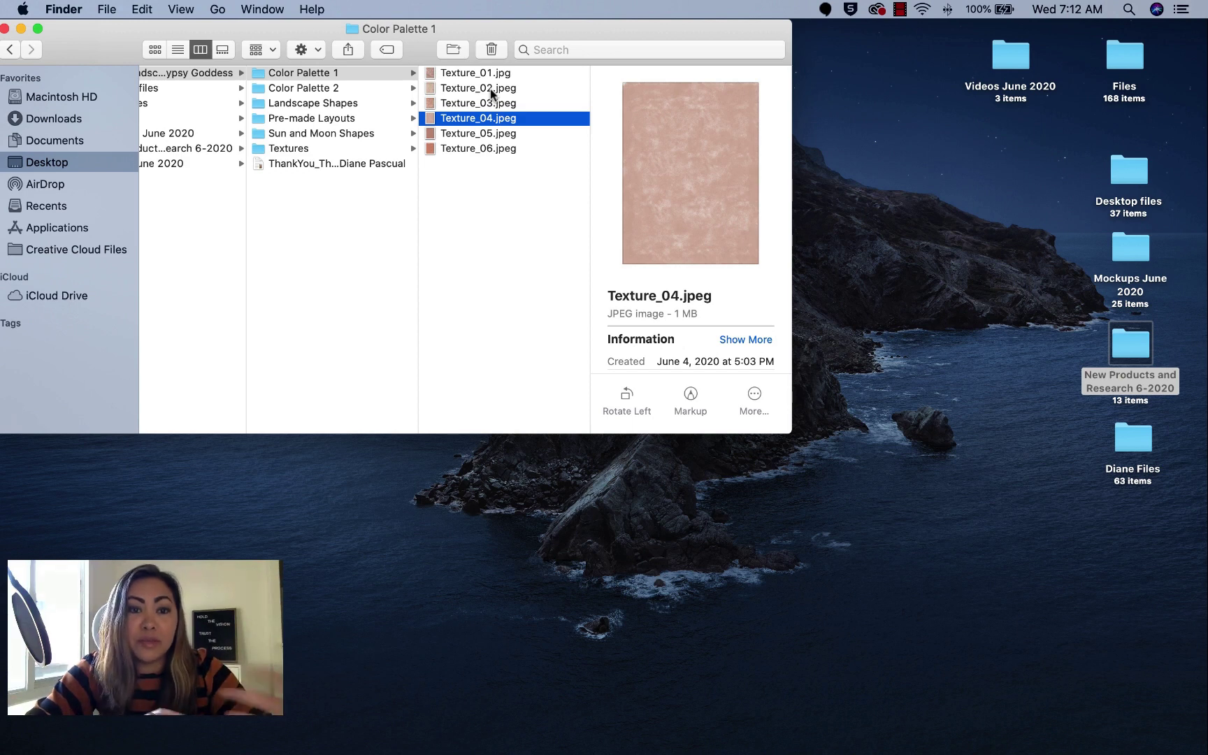
key(Down)
key(Down)
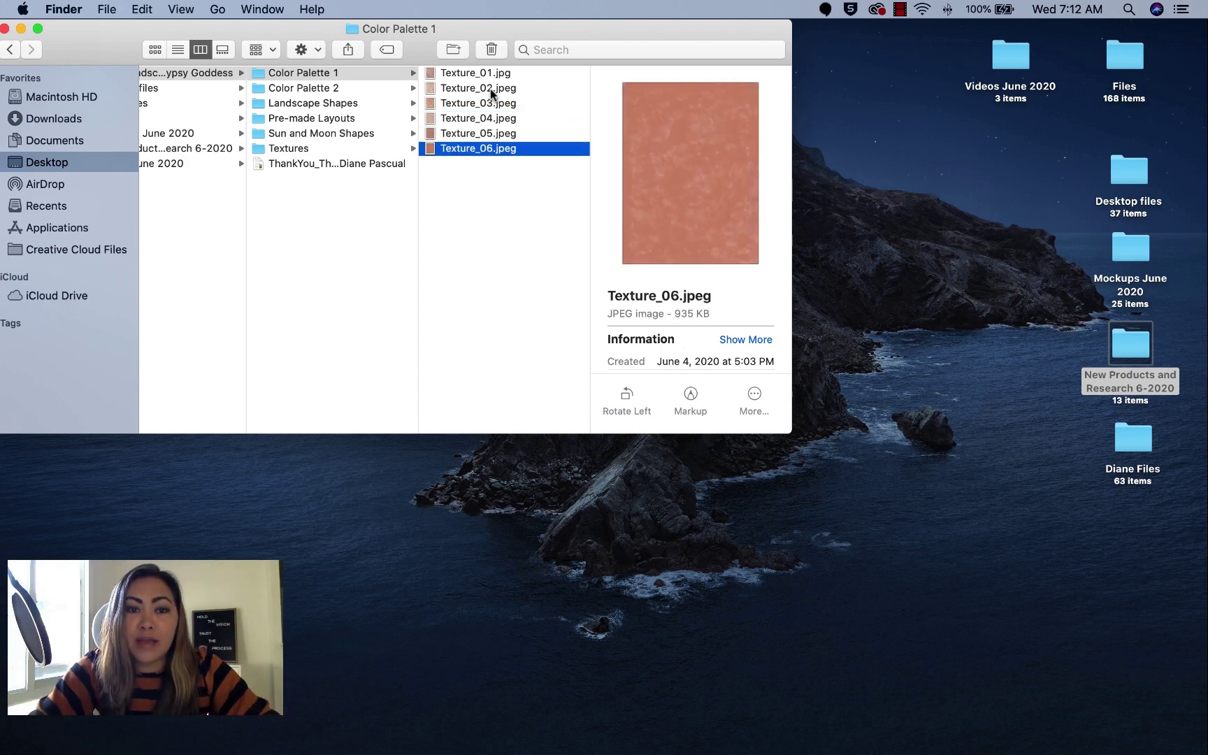
Preview the Color Palette 2 textures, then move down to the Landscape Shapes folder.
key(Left)
key(Down)
key(Right)
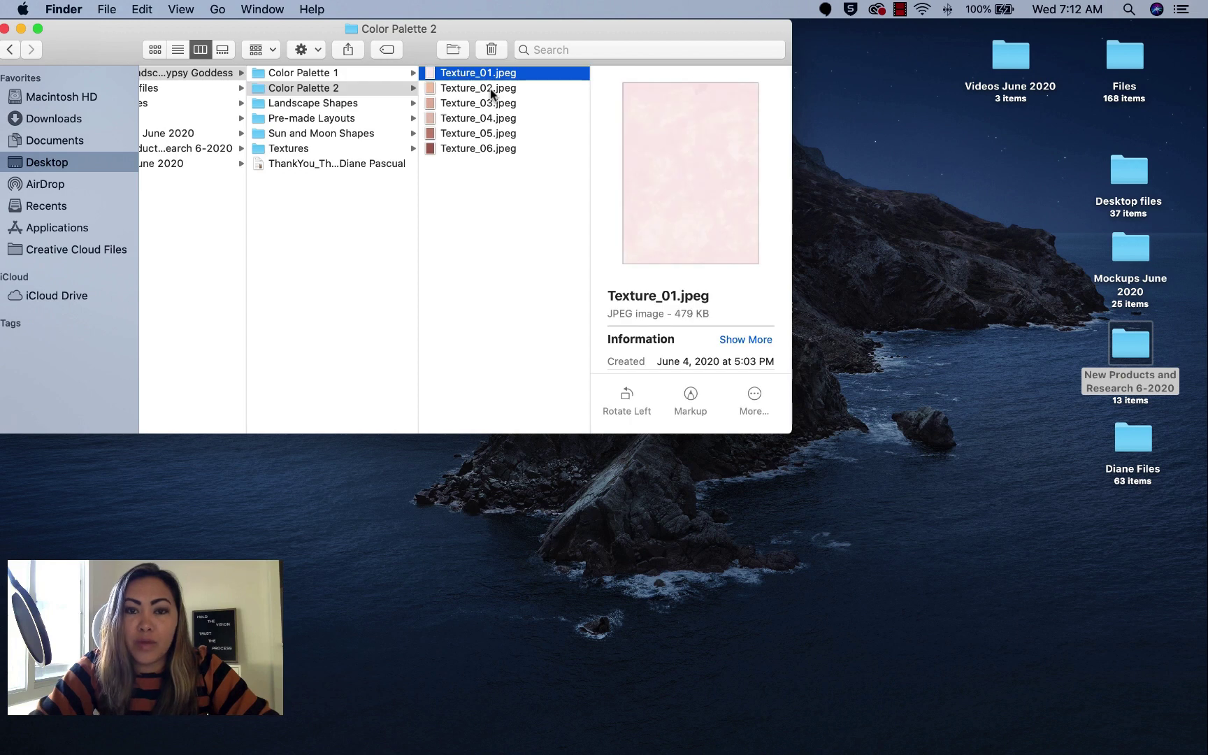
key(Down)
key(Down)
key(Down)
key(Down)
key(Down)
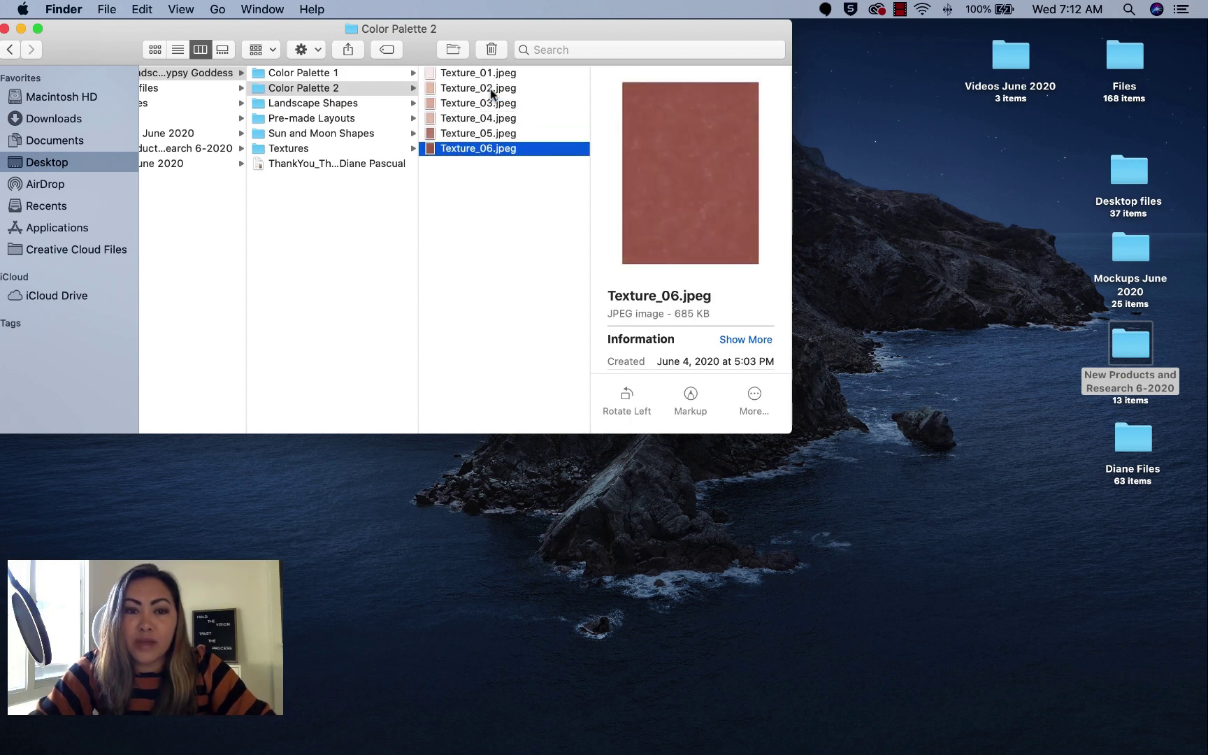
key(Left)
key(Down)
Preview the Boho Landscapes Vector Shapes.ai file and Shape1-Left through Shape3-Mountain.
key(Right)
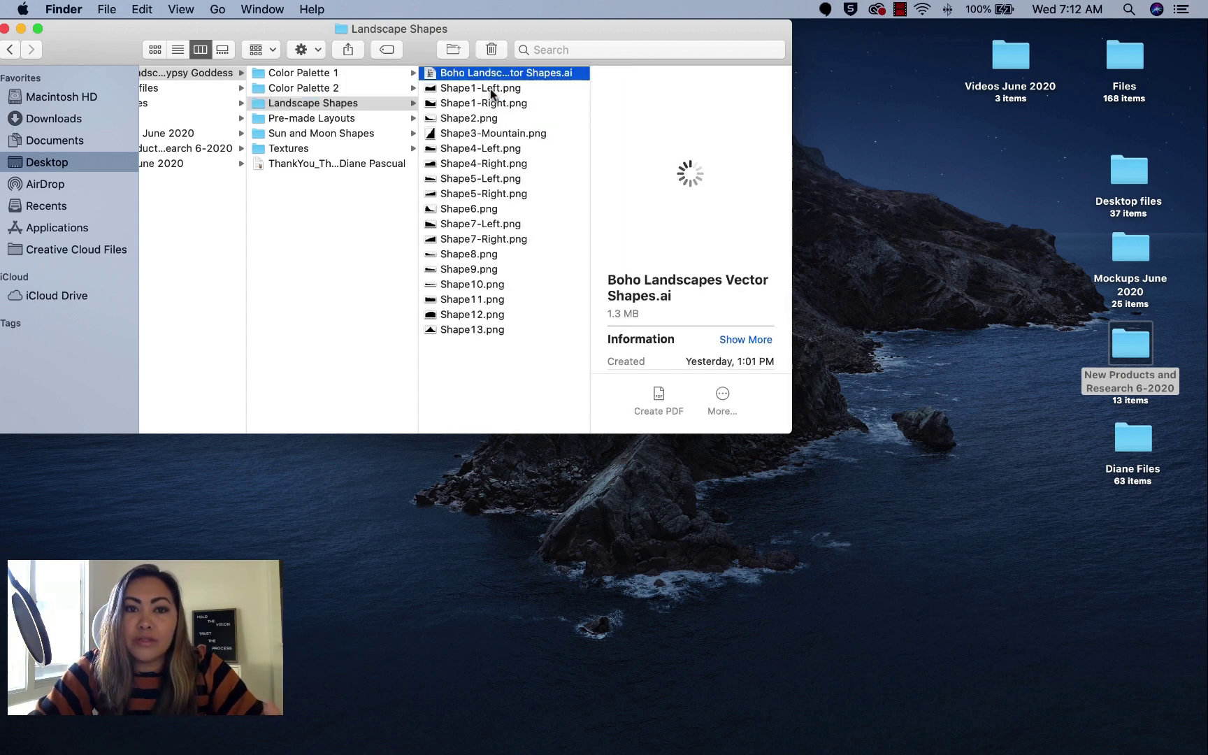
key(Down)
key(Up)
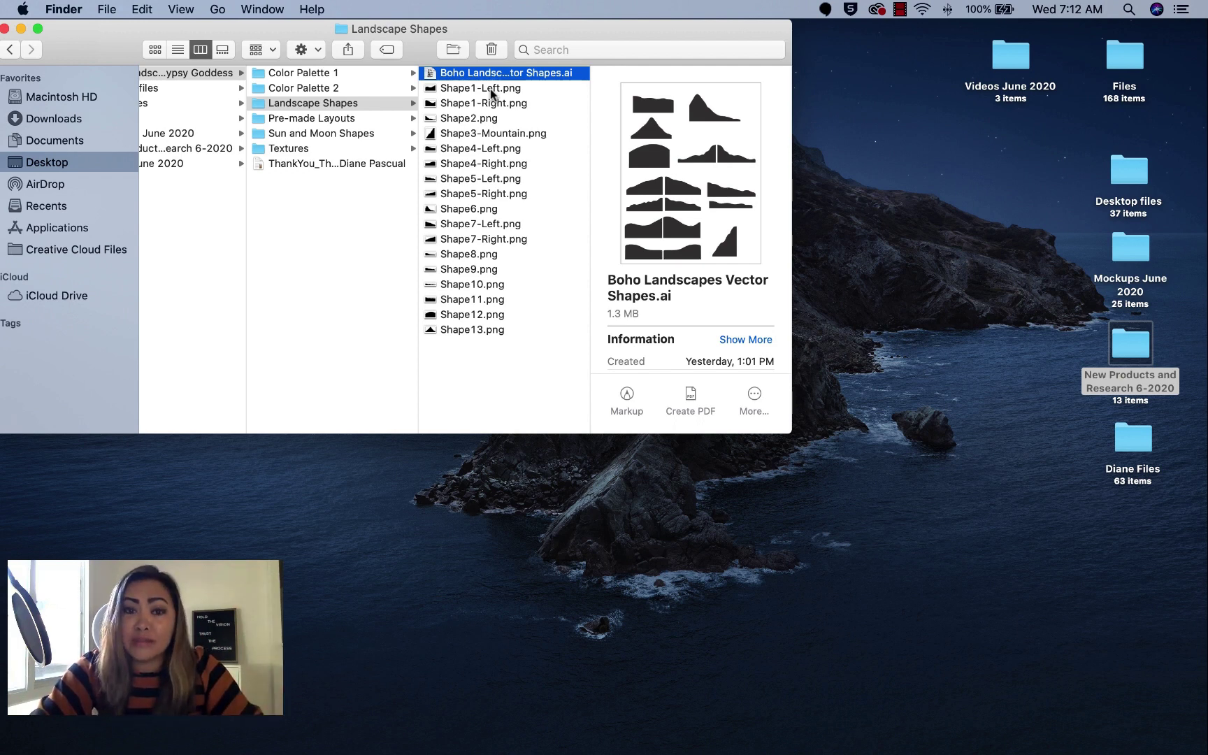
click(492, 92)
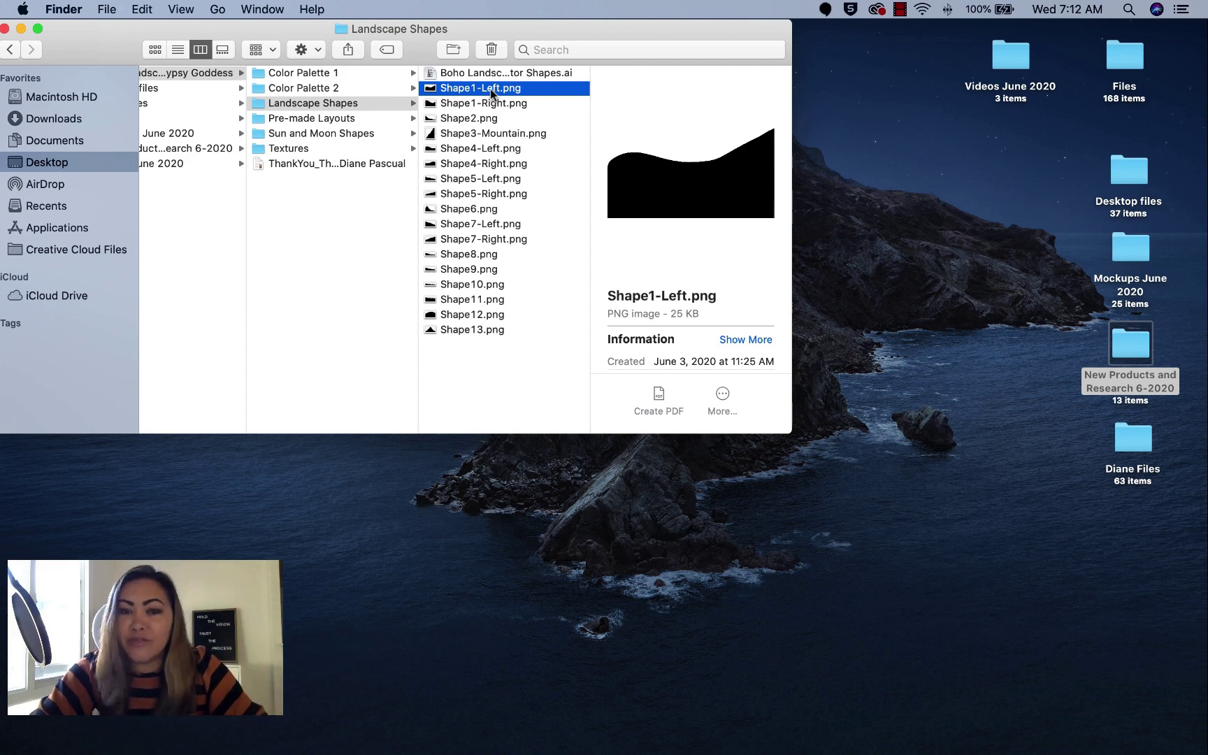
key(Down)
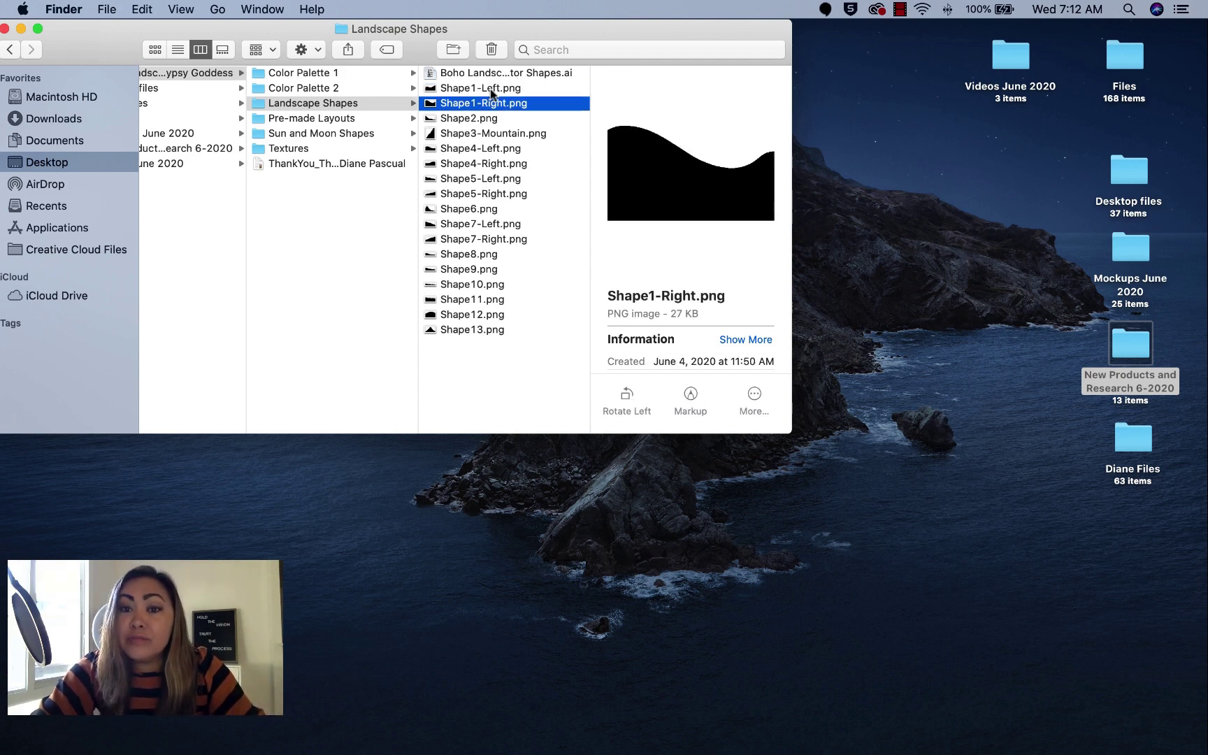
key(Down)
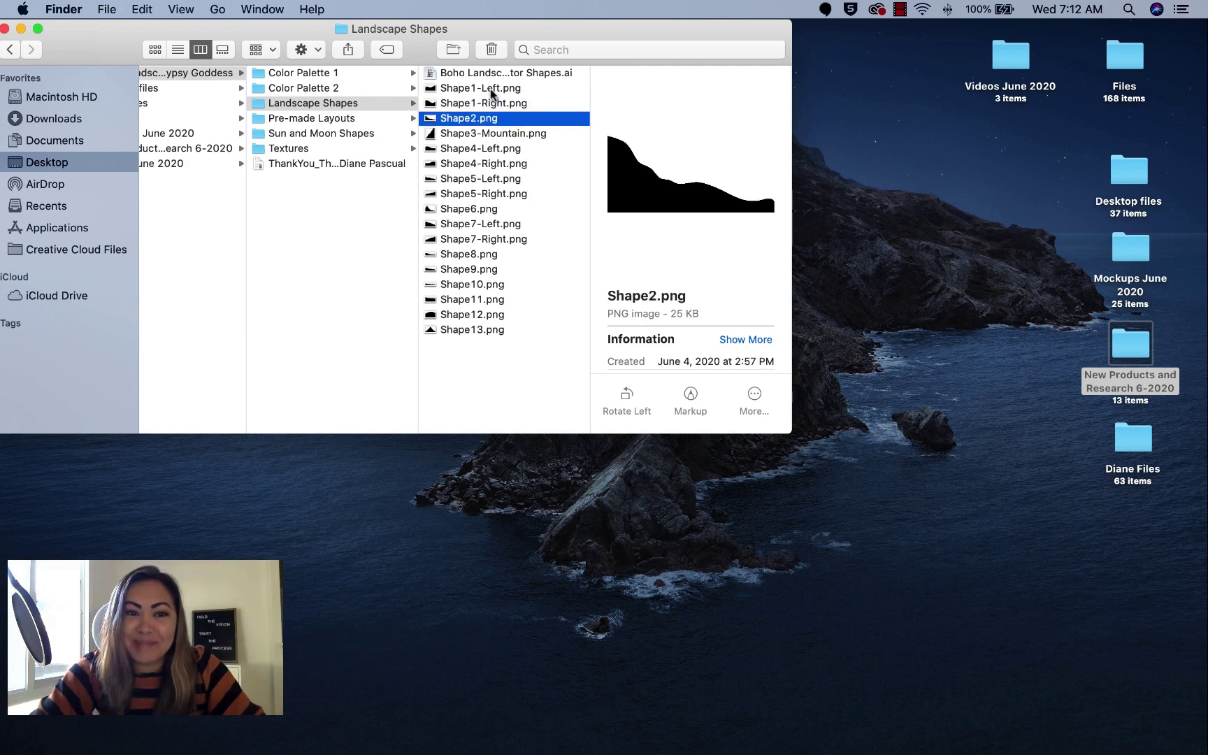
key(Down)
Browse the Sunrise Boho layout images in Pre-made Layouts > JPEGs, then select the layered Sunrise PSD.
key(Left)
key(Down)
key(Right)
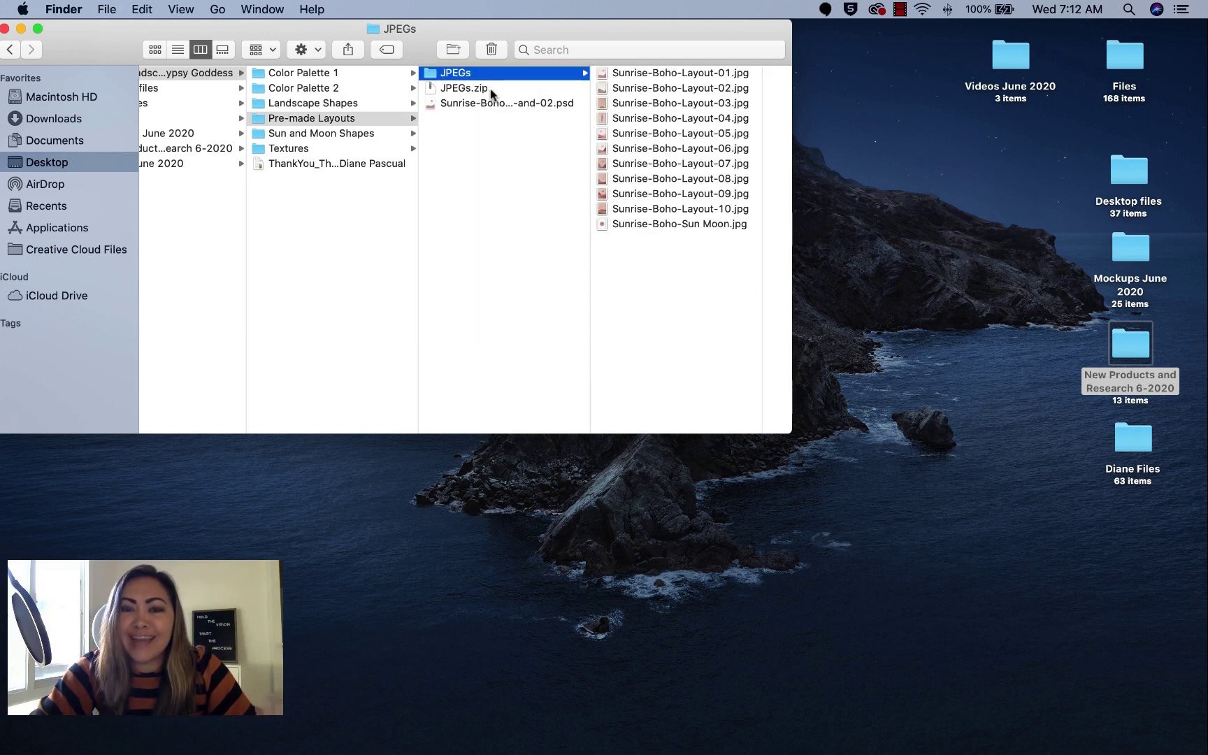
key(Right)
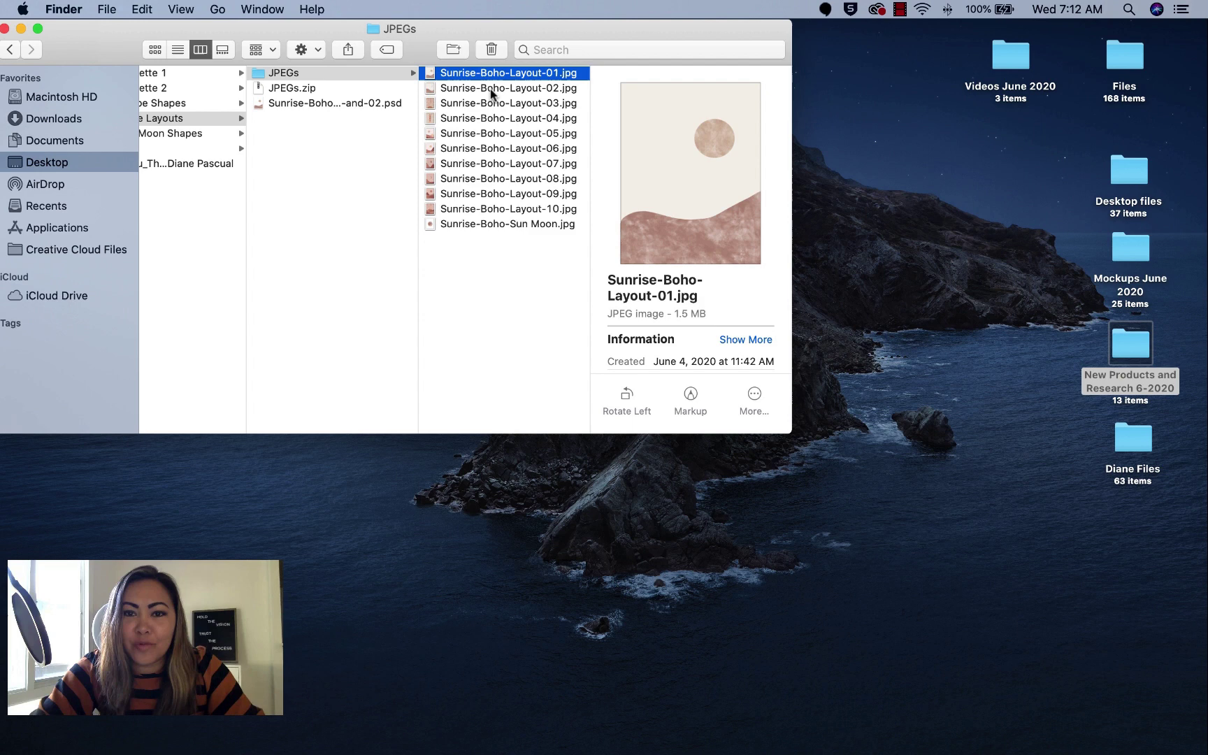
key(Down)
key(Down)
key(Down)
key(Down)
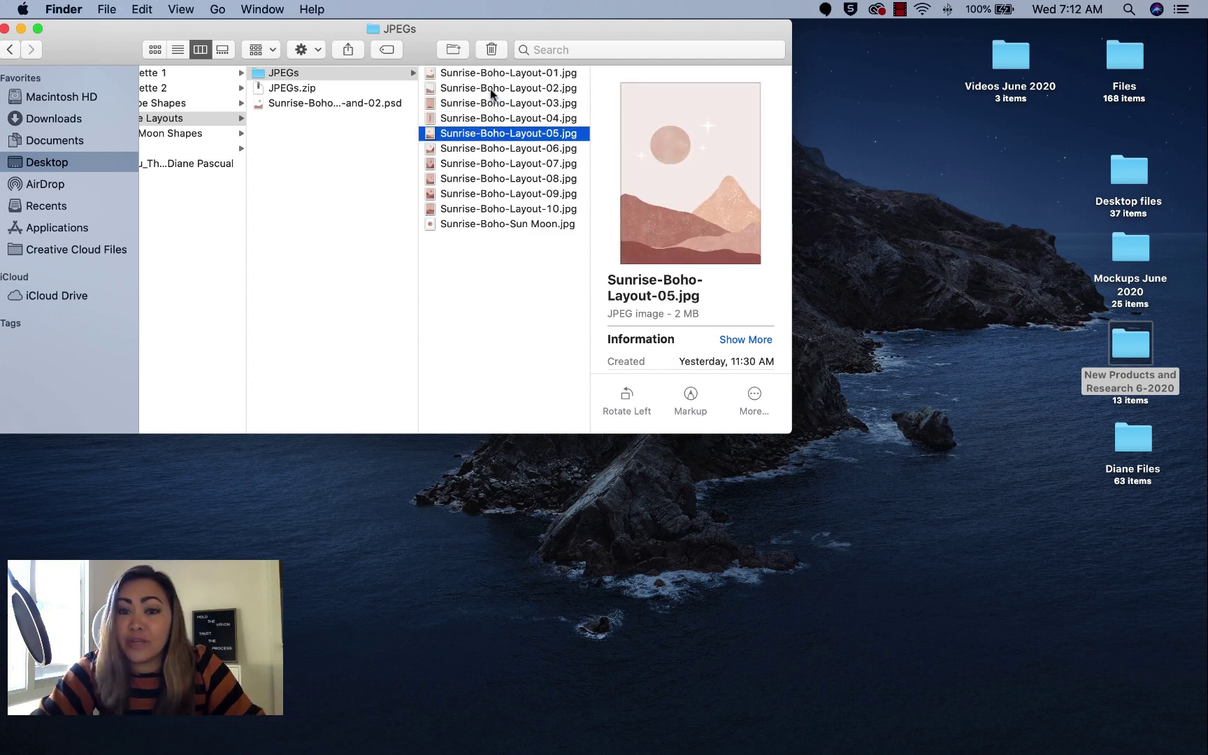
key(Down)
key(Down)
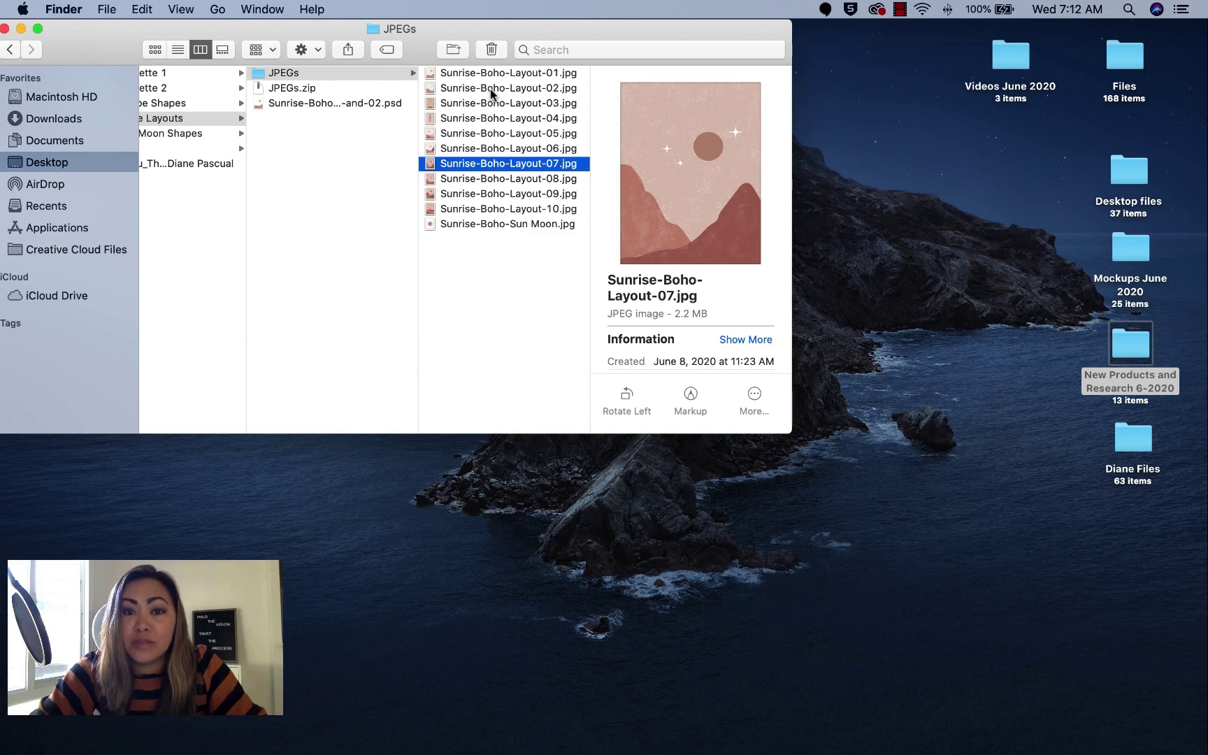
key(Left)
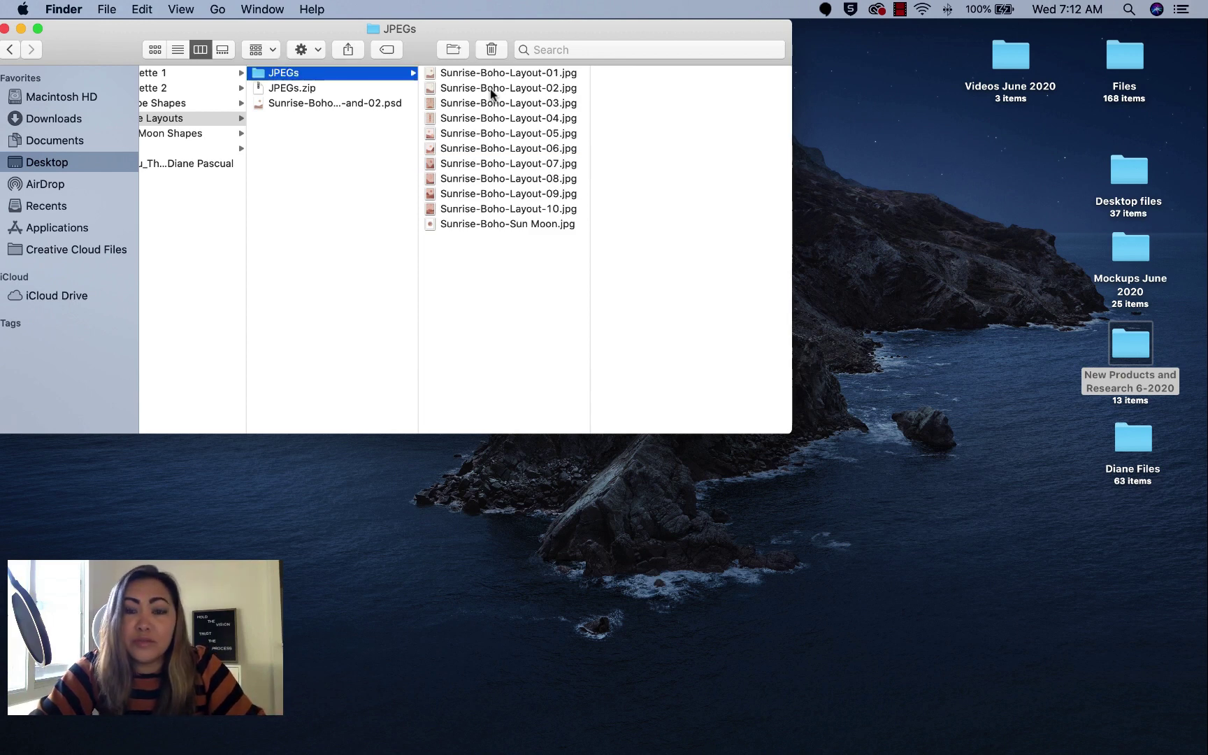
key(Down)
key(Down)
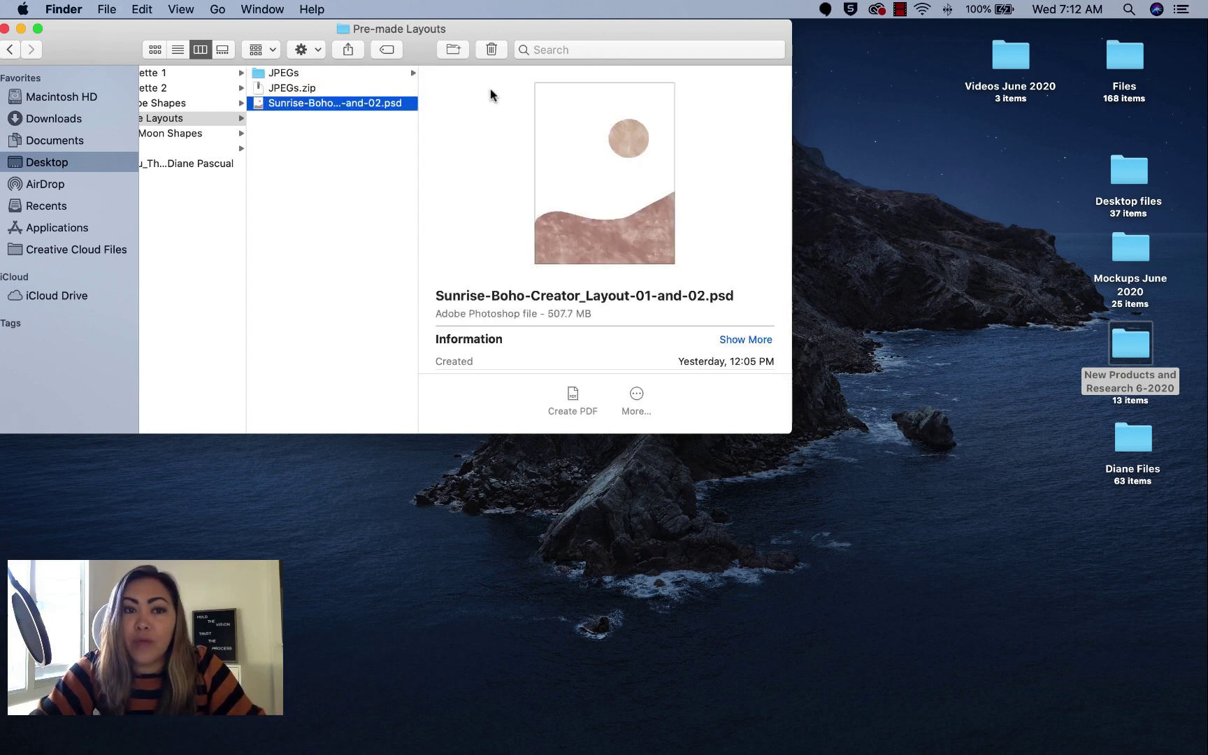
Move and enlarge the Finder window to show more columns, and select the thank-you letter.
mouse_move(418, 46)
mouse_down()
mouse_move(459, 49)
mouse_move(429, 43)
mouse_up()
drag(796, 430, 951, 458)
click(284, 165)
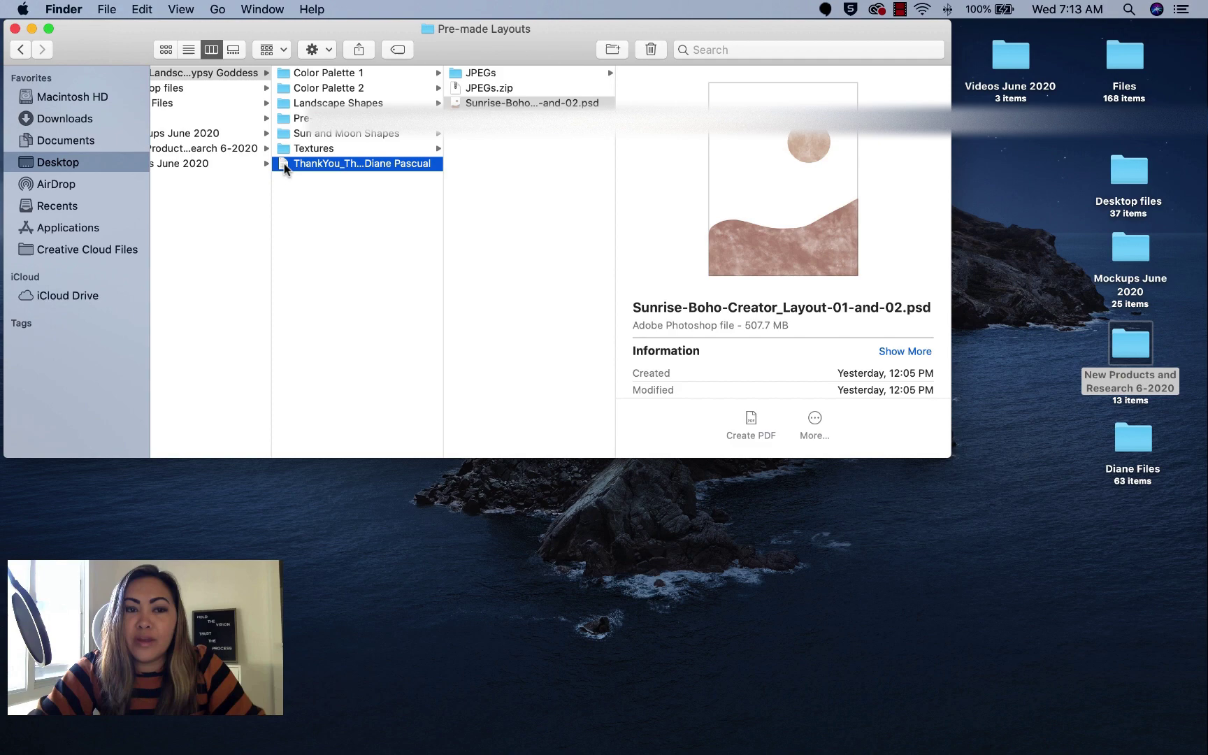
Open the ThankYou letter in TextEdit and follow its link to the Boho Landscape Creator Photoshop Dropbox folder.
double_click(284, 165)
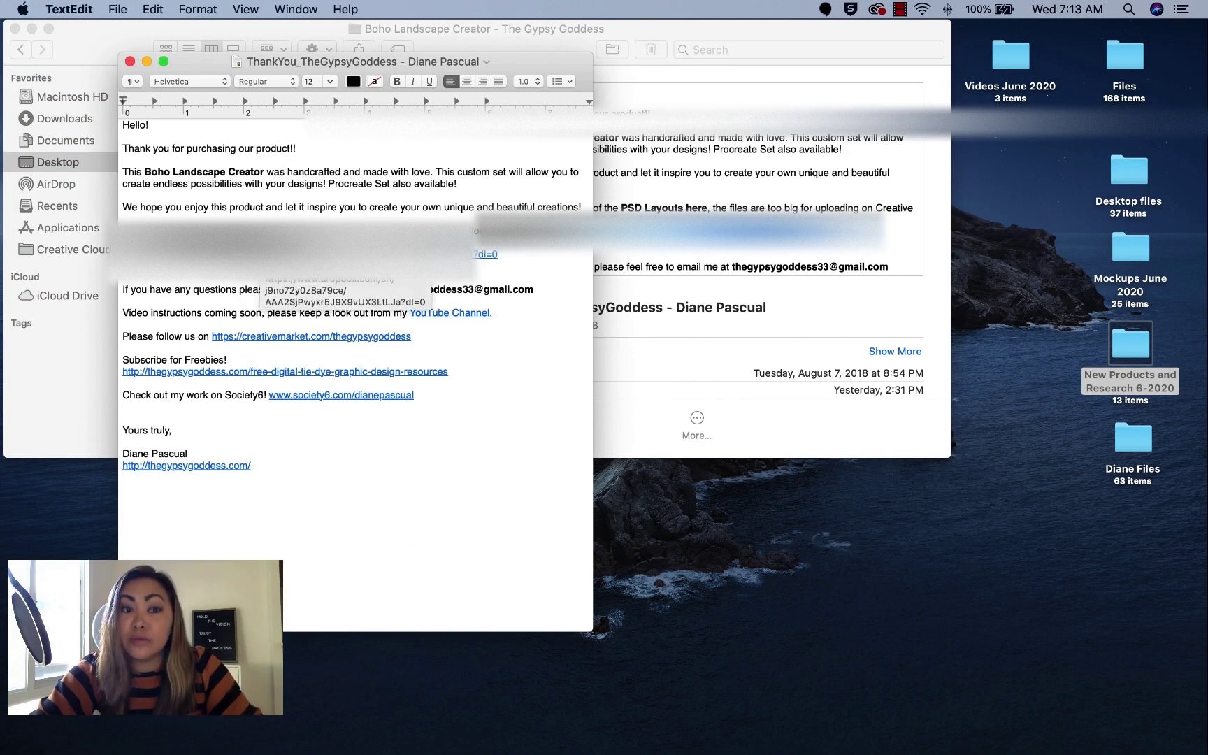
key(super+Tab)
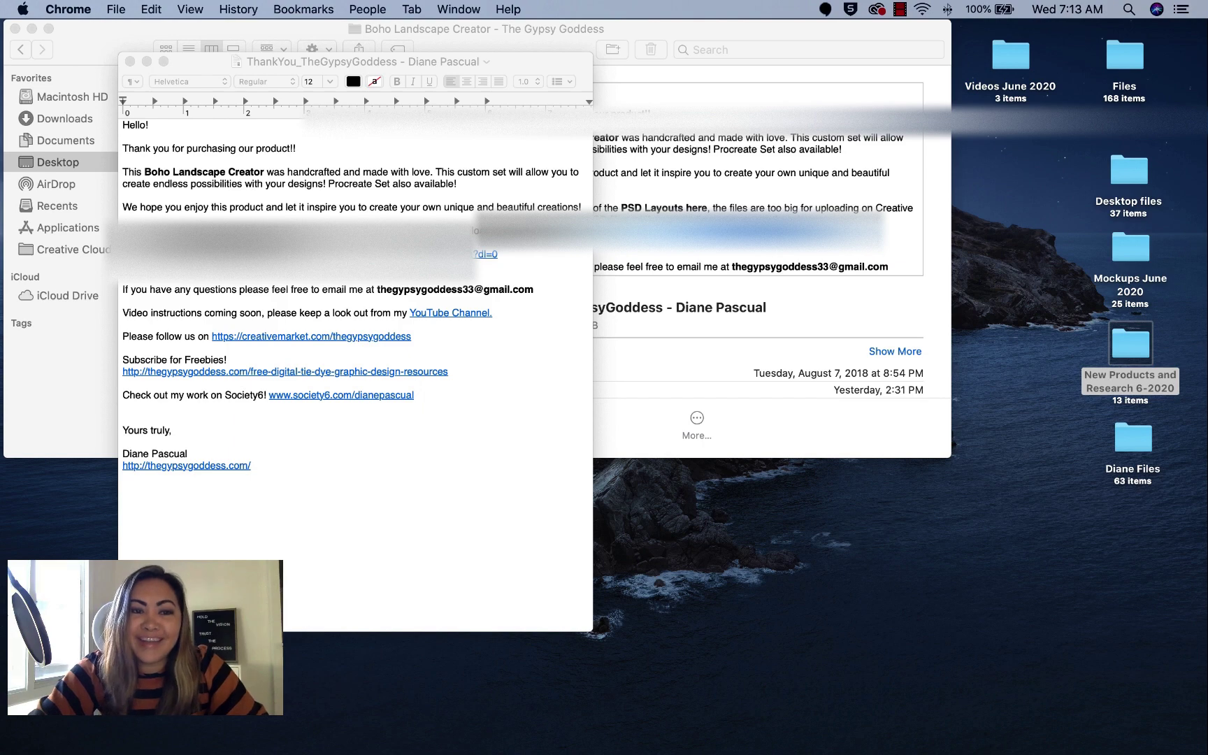
key(super+Tab)
click(486, 254)
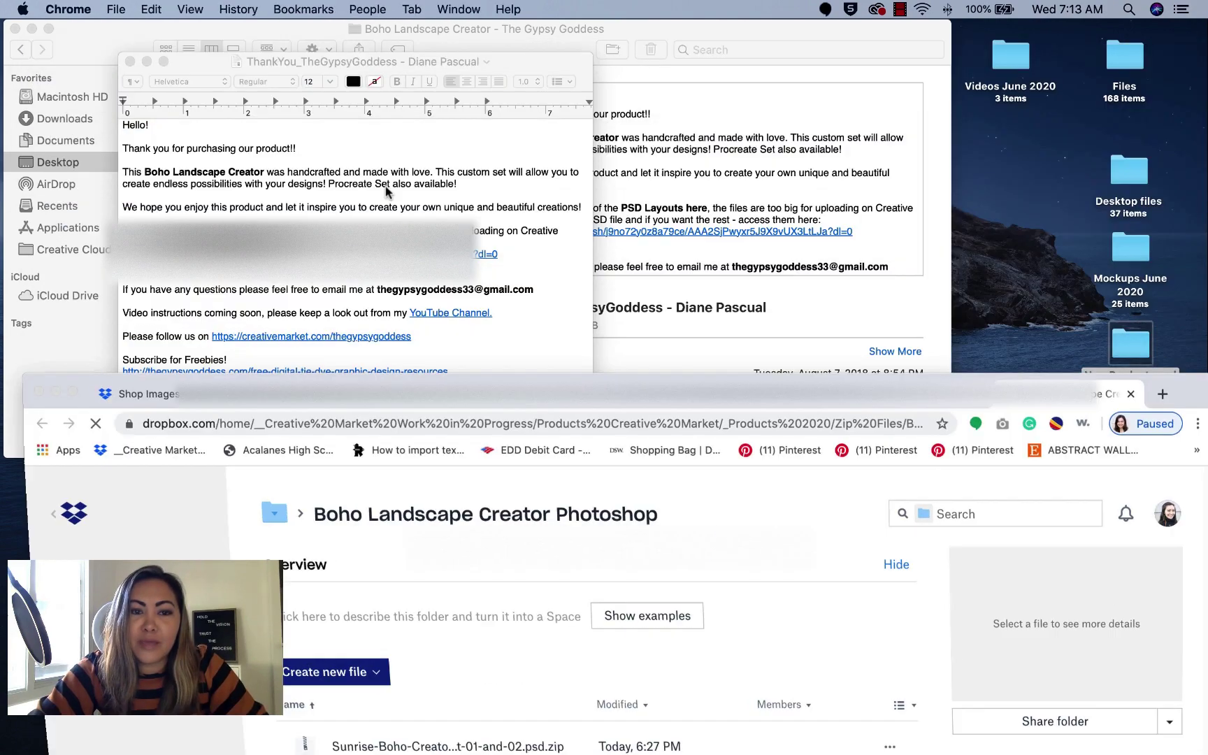
Move Chrome up and scroll the layout zip list down to Sunrise-Wide-Layout.psd.zip.
drag(1138, 400, 1187, 40)
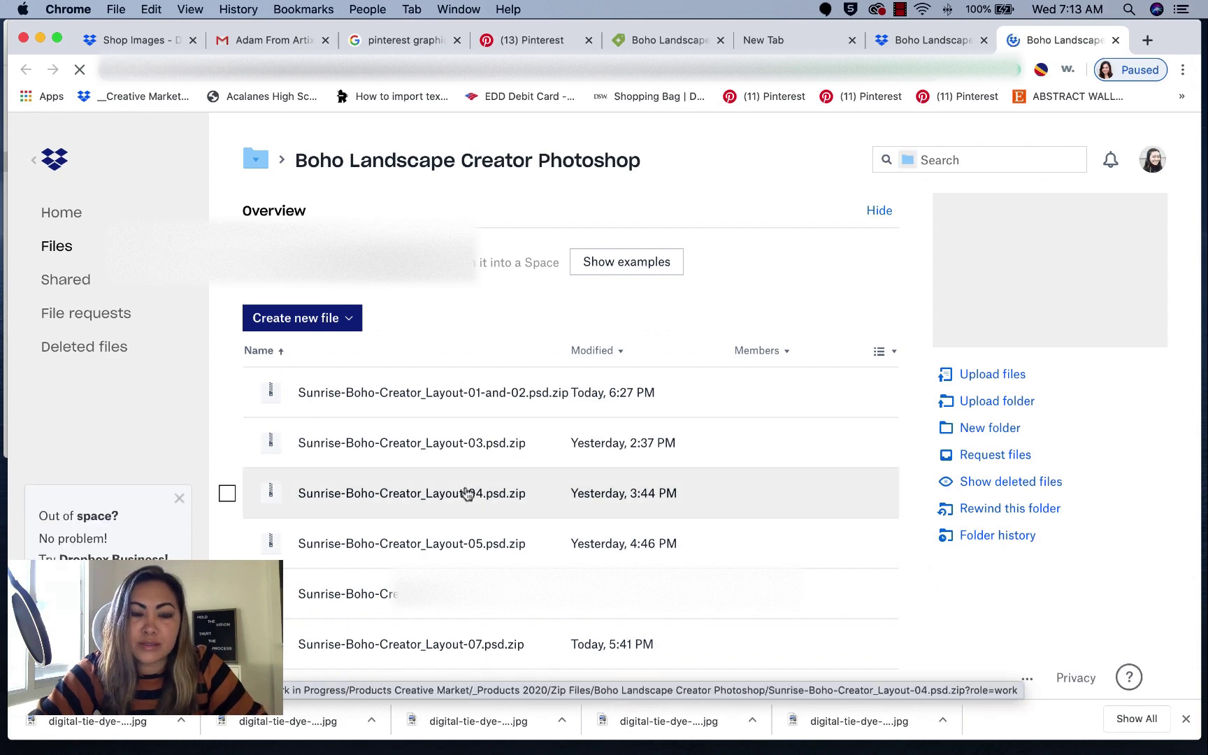
scroll(468, 493, down, 2)
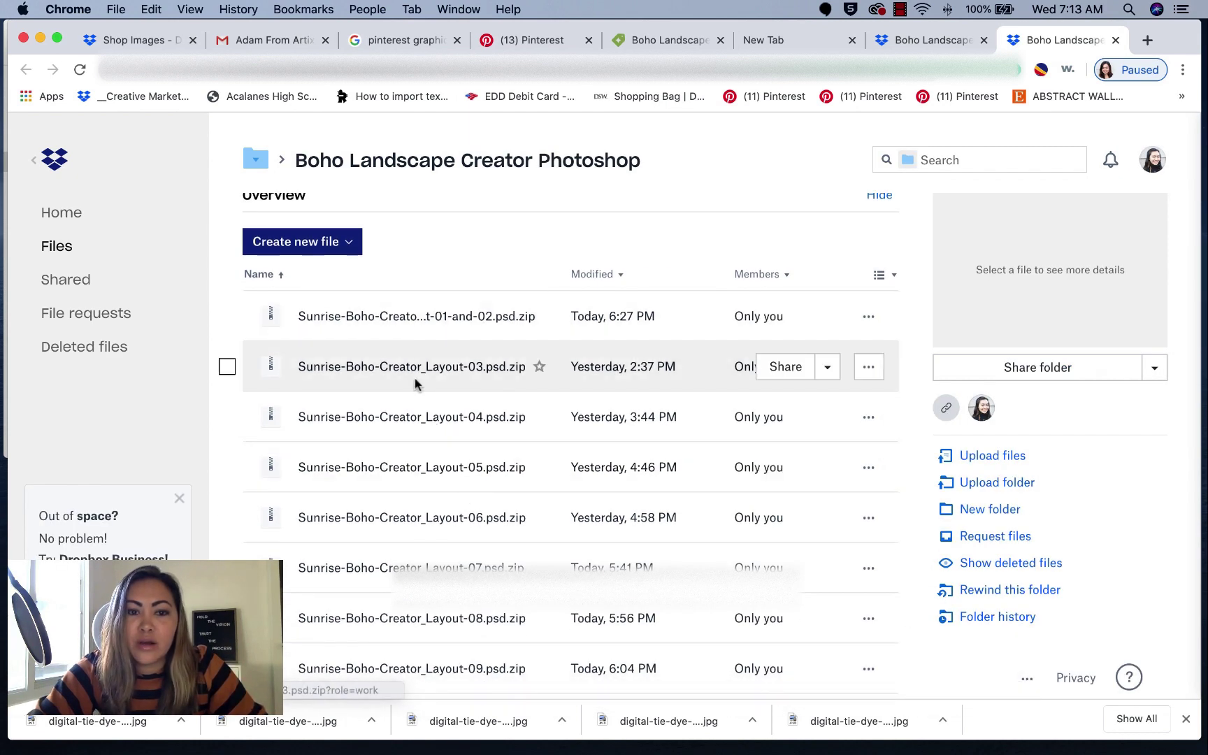
scroll(413, 364, down, 1)
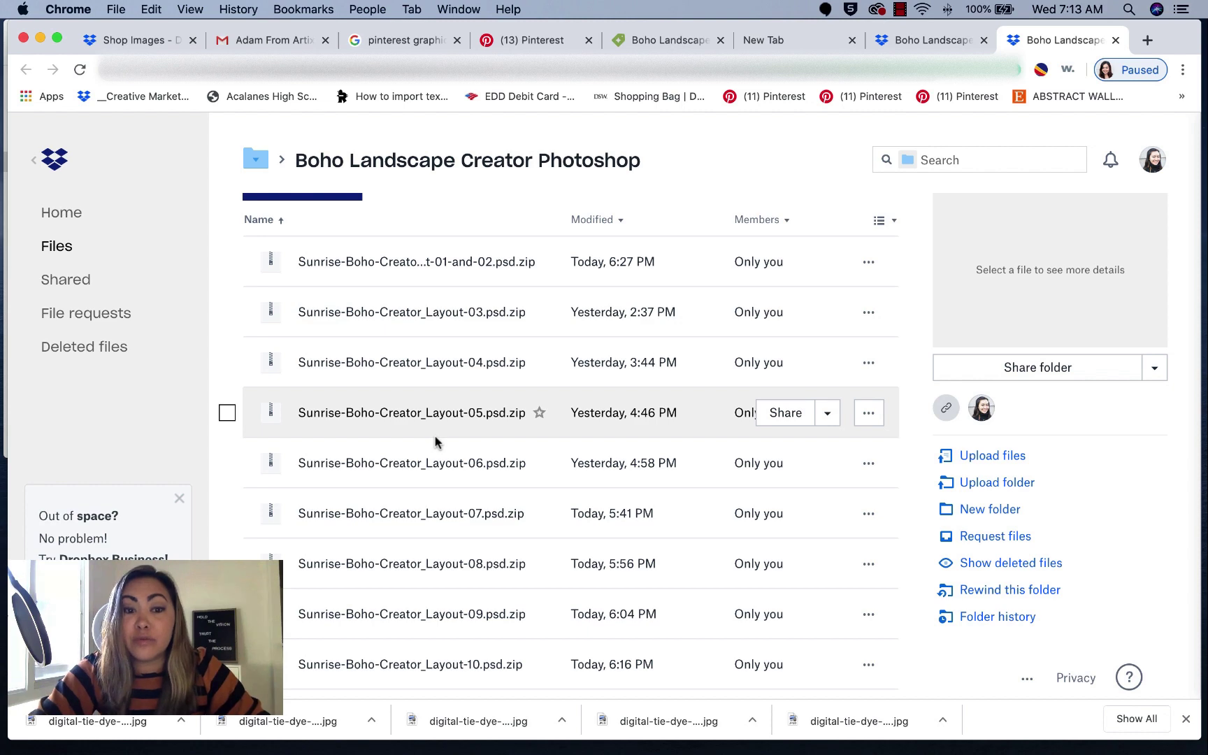
scroll(435, 442, down, 2)
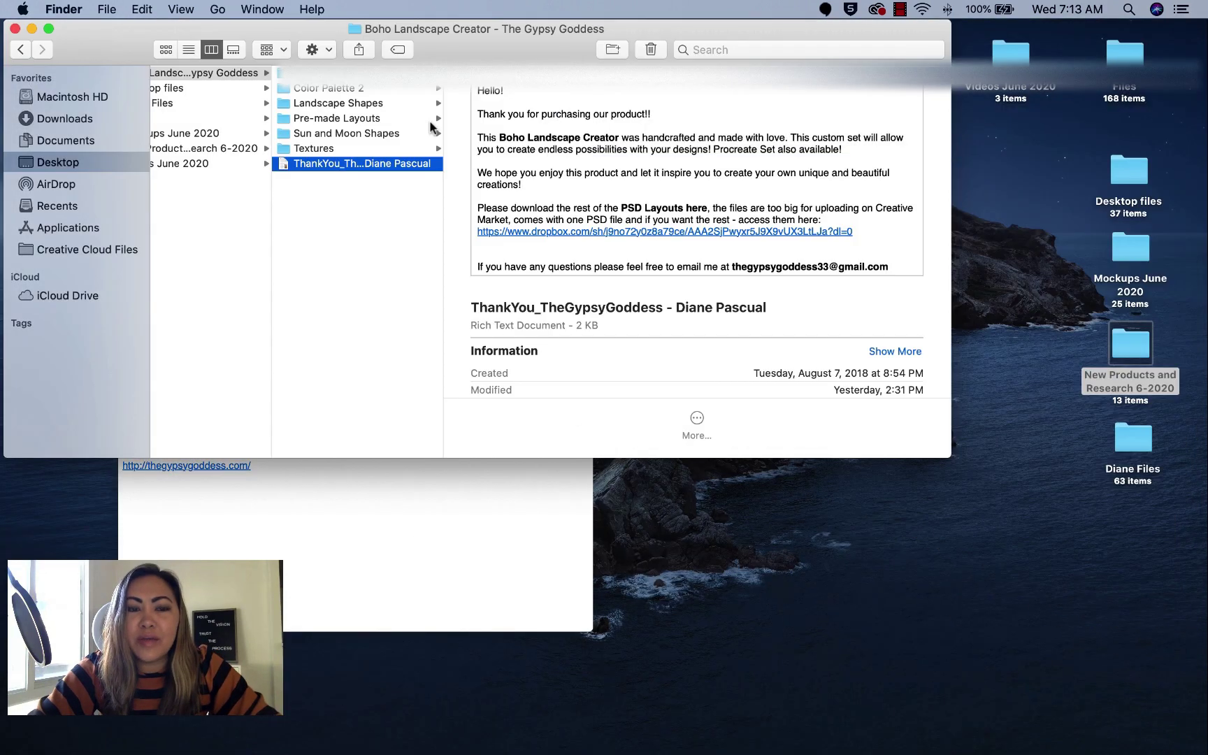
Open Sunrise-Boho-Creator_Layout-01-and-02.psd from Pre-made Layouts in Photoshop and reveal Layout 01 Left.
click(350, 118)
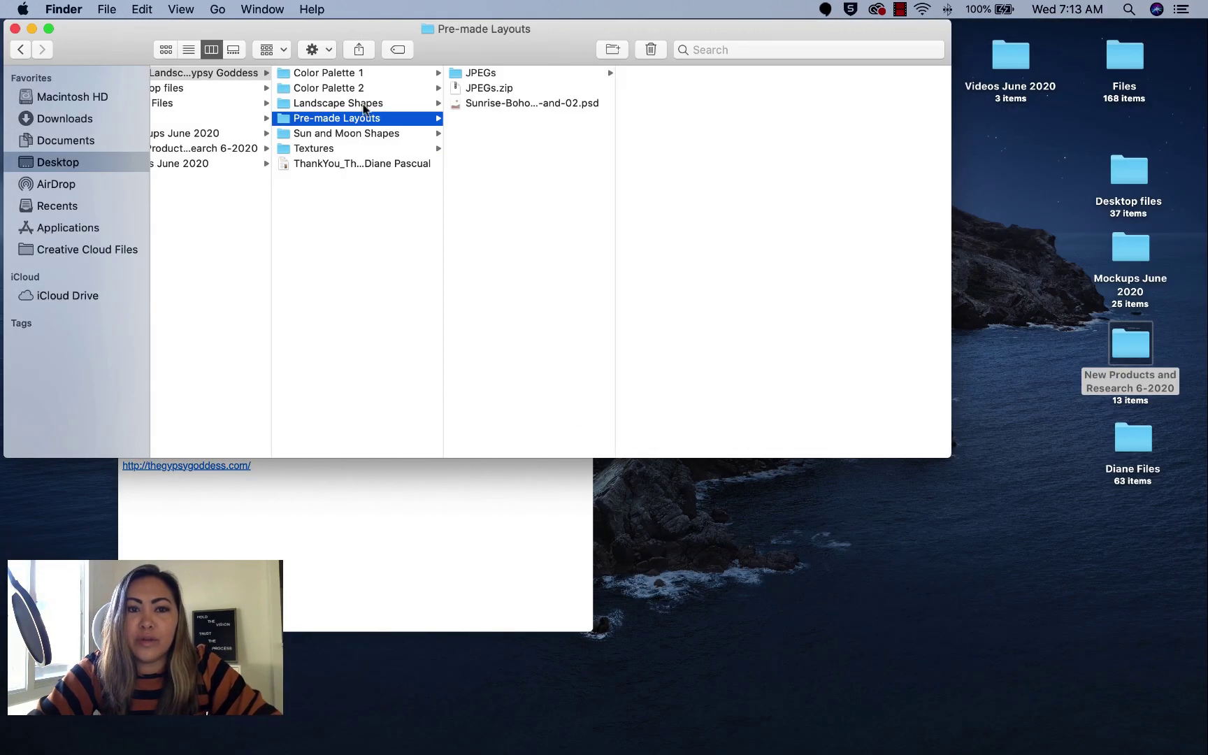
click(475, 103)
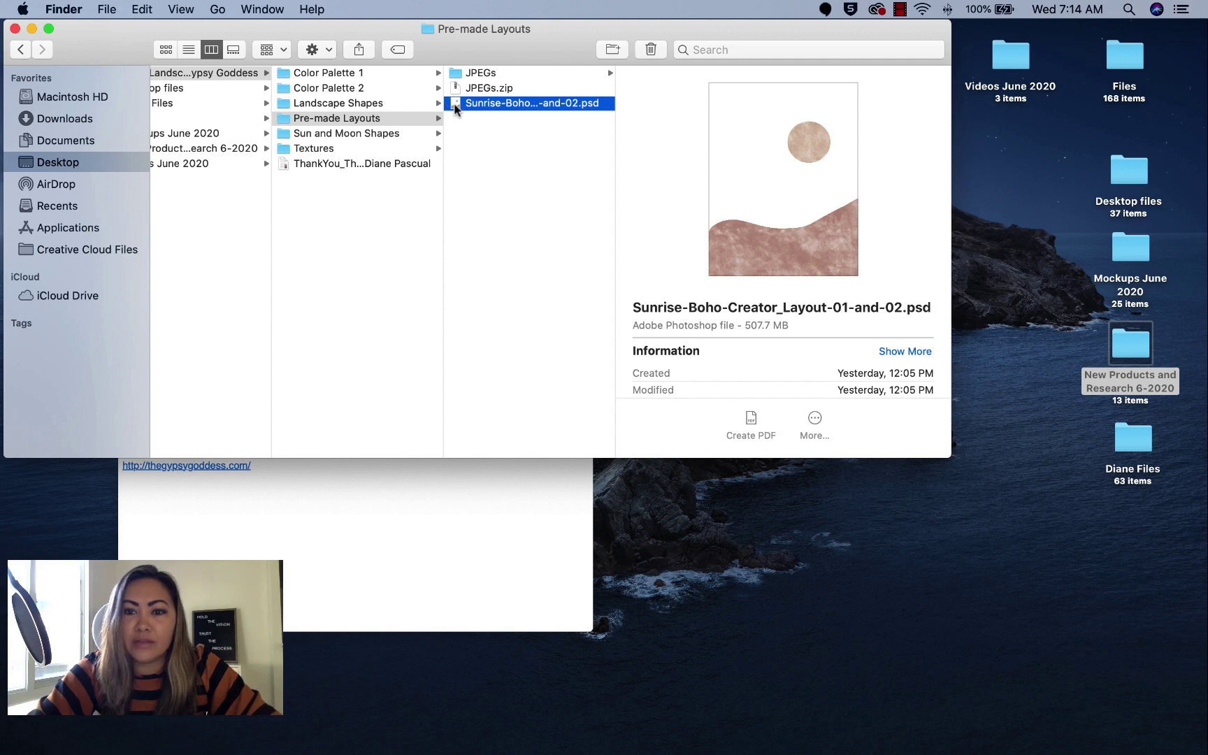
double_click(455, 105)
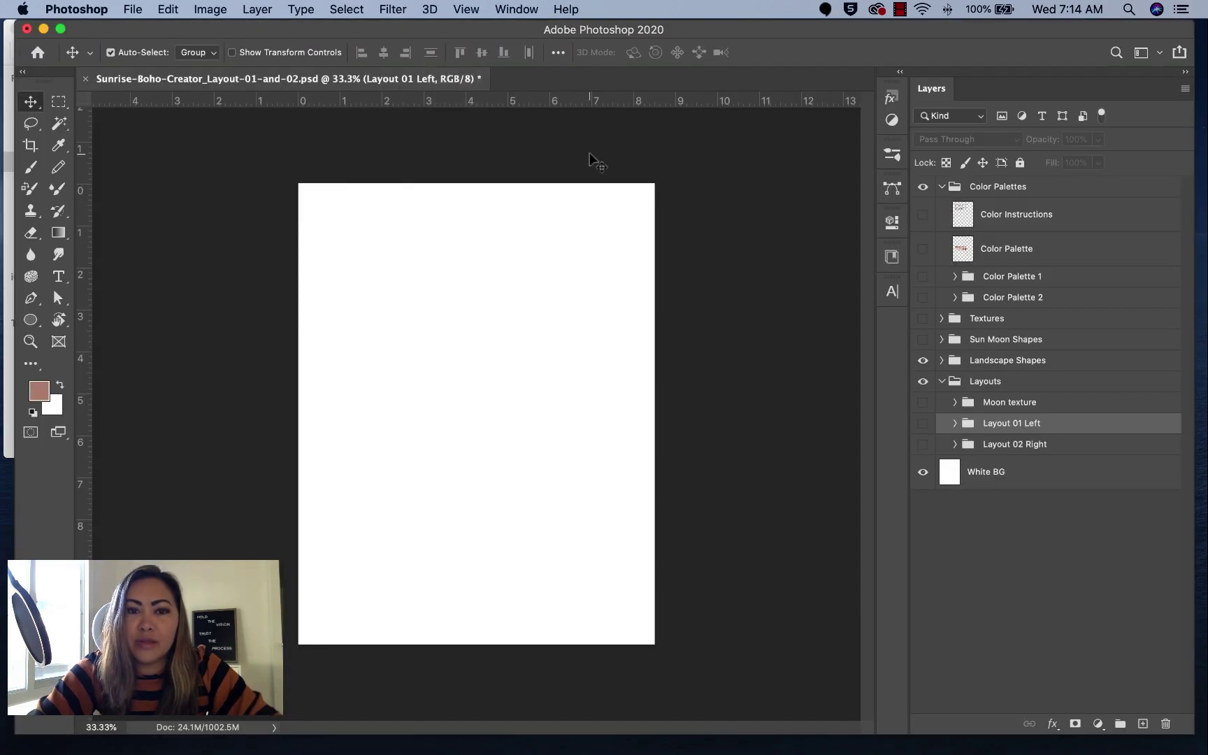
click(923, 424)
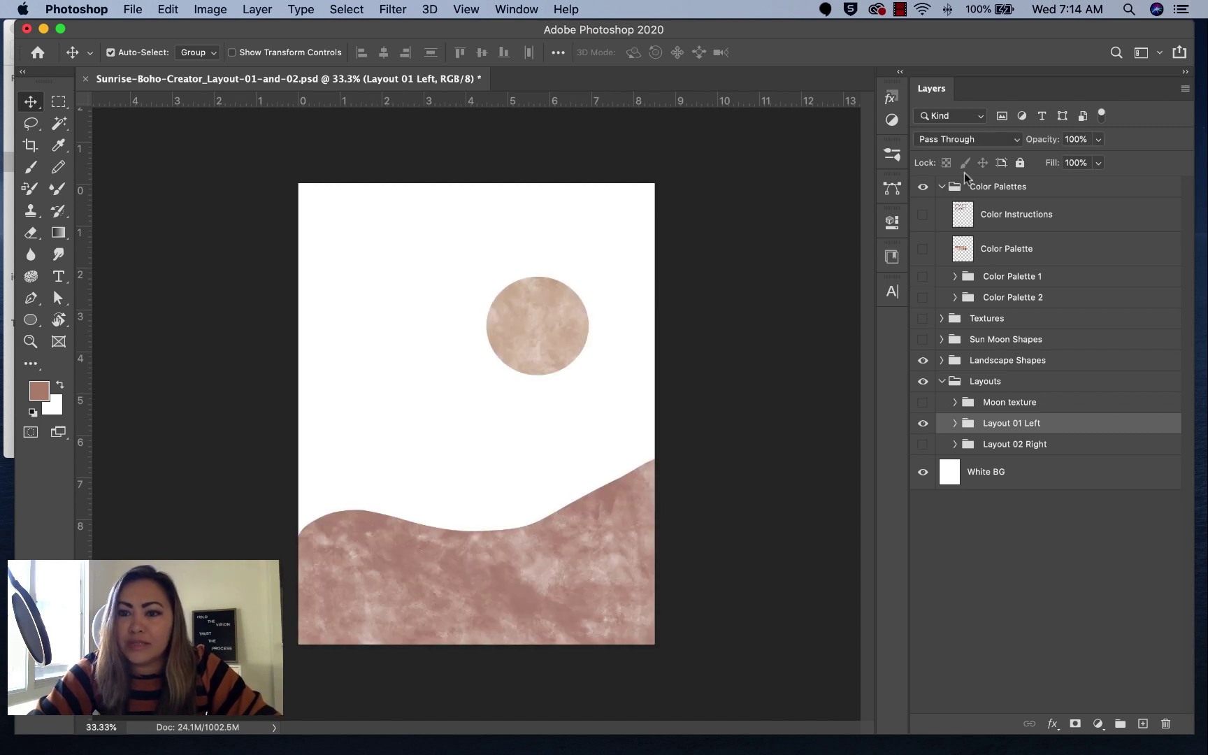
Hide the Layouts group, review the colour instructions and palette swatches with the Eyedropper, then hide them.
click(923, 383)
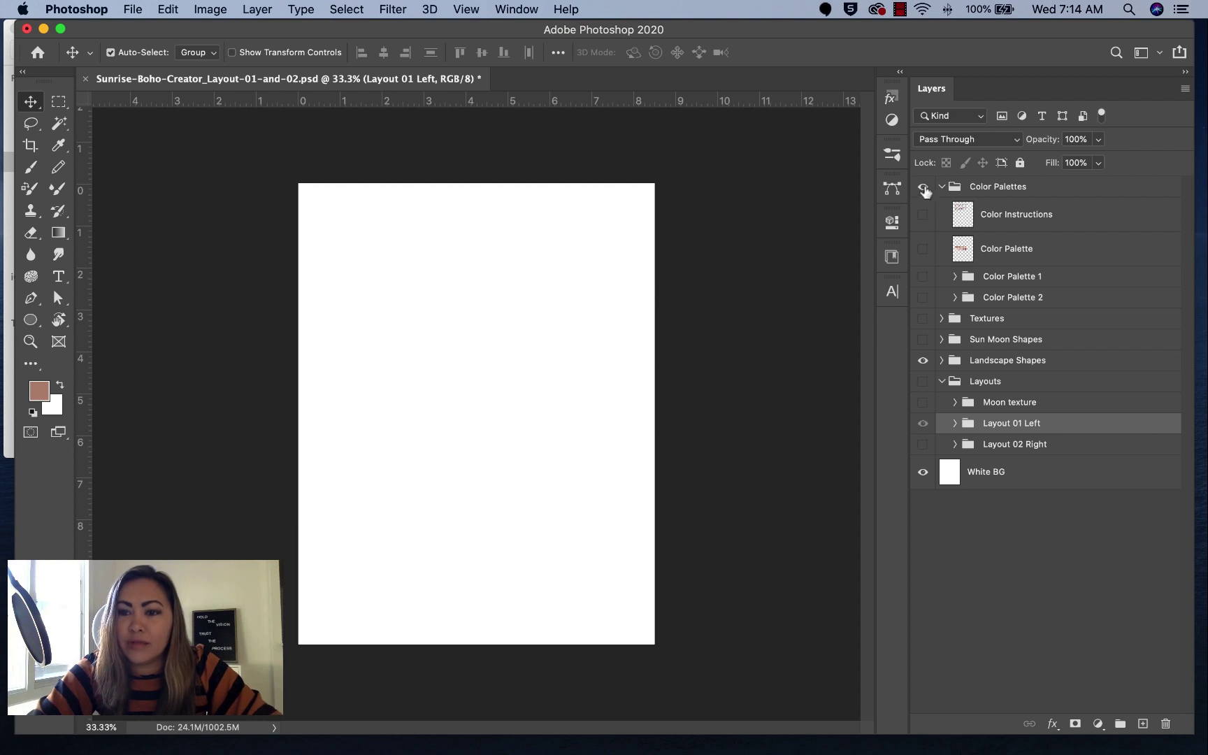
drag(923, 205, 923, 248)
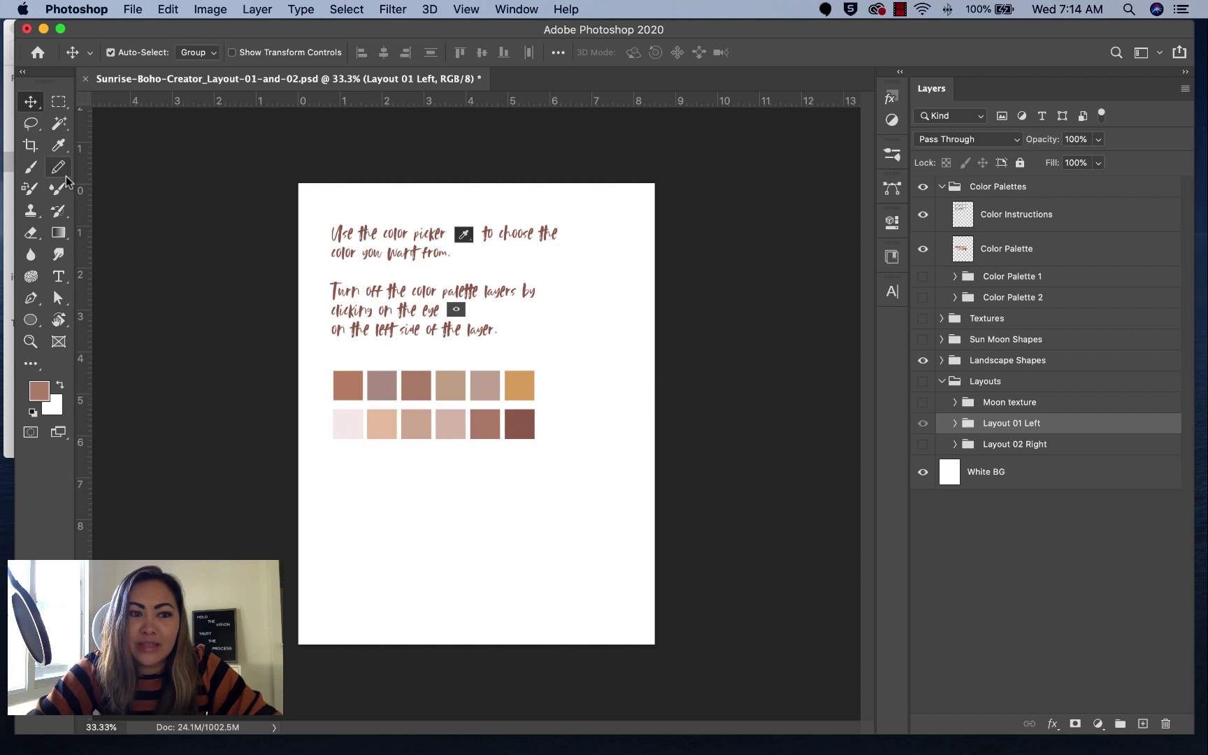
click(58, 145)
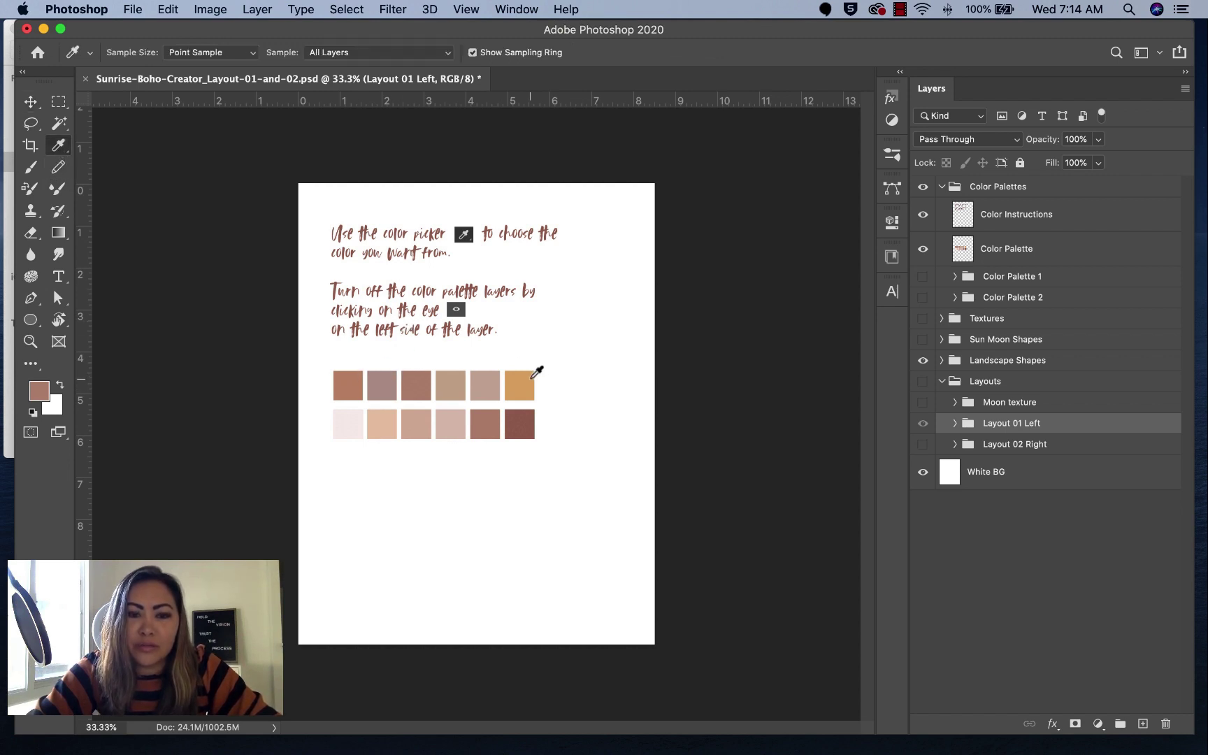
click(923, 216)
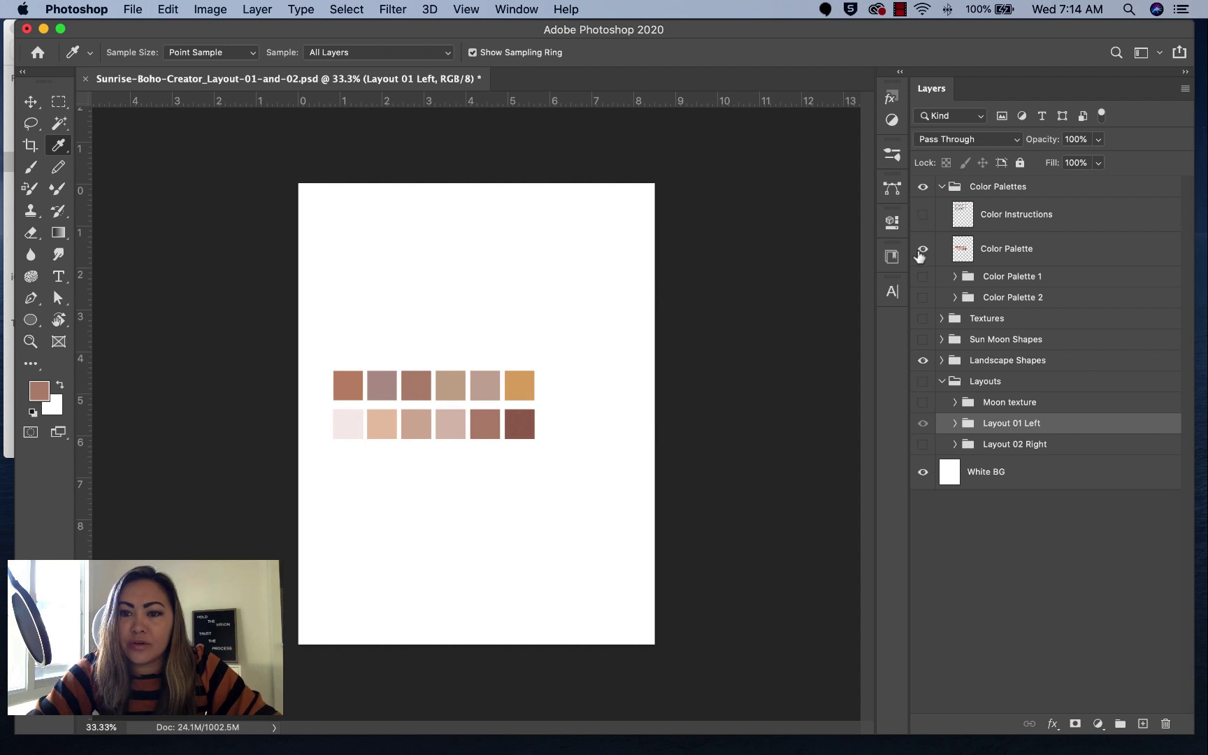
click(922, 249)
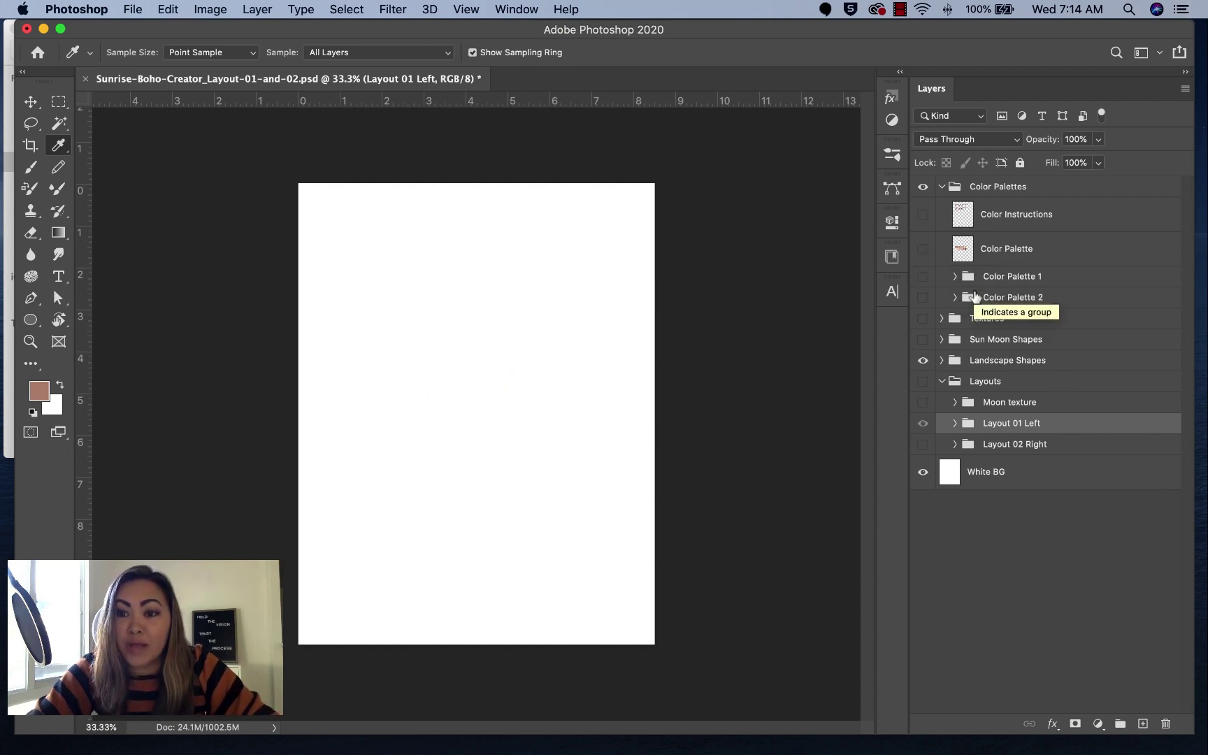
Show Color Palette 1 and preview Texture 01–06 one by one, hiding each in turn.
click(922, 277)
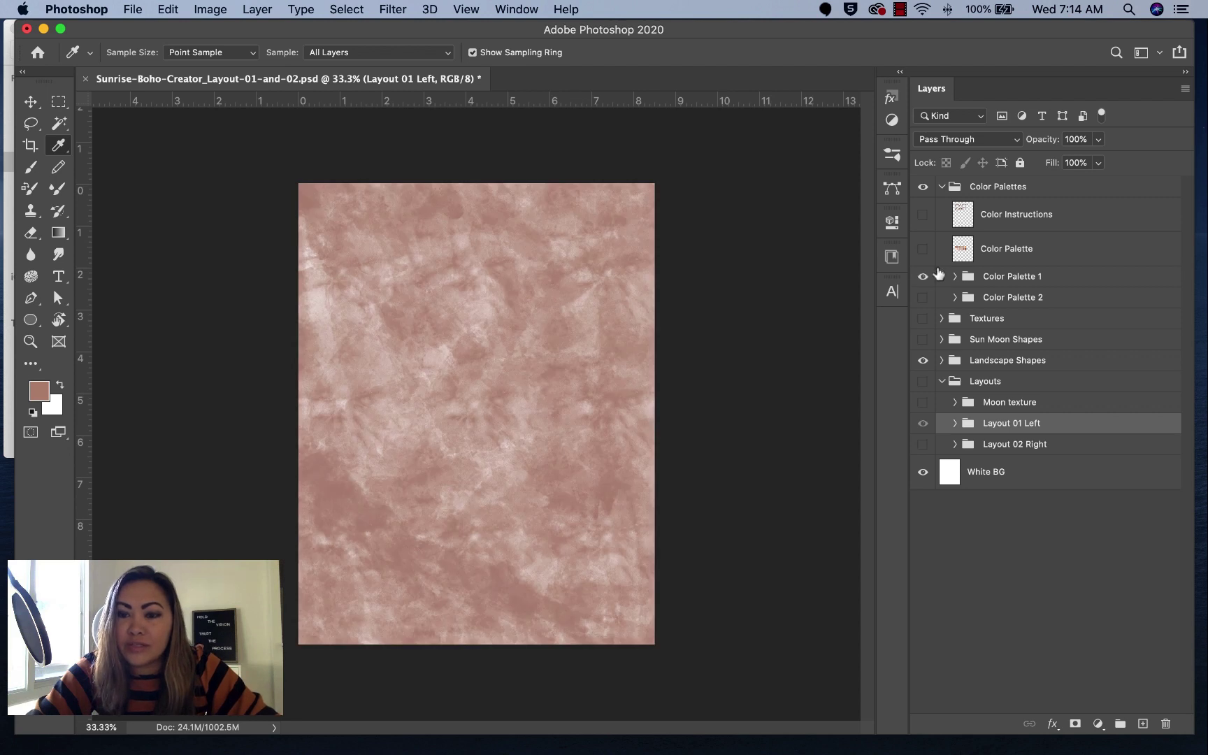
click(956, 276)
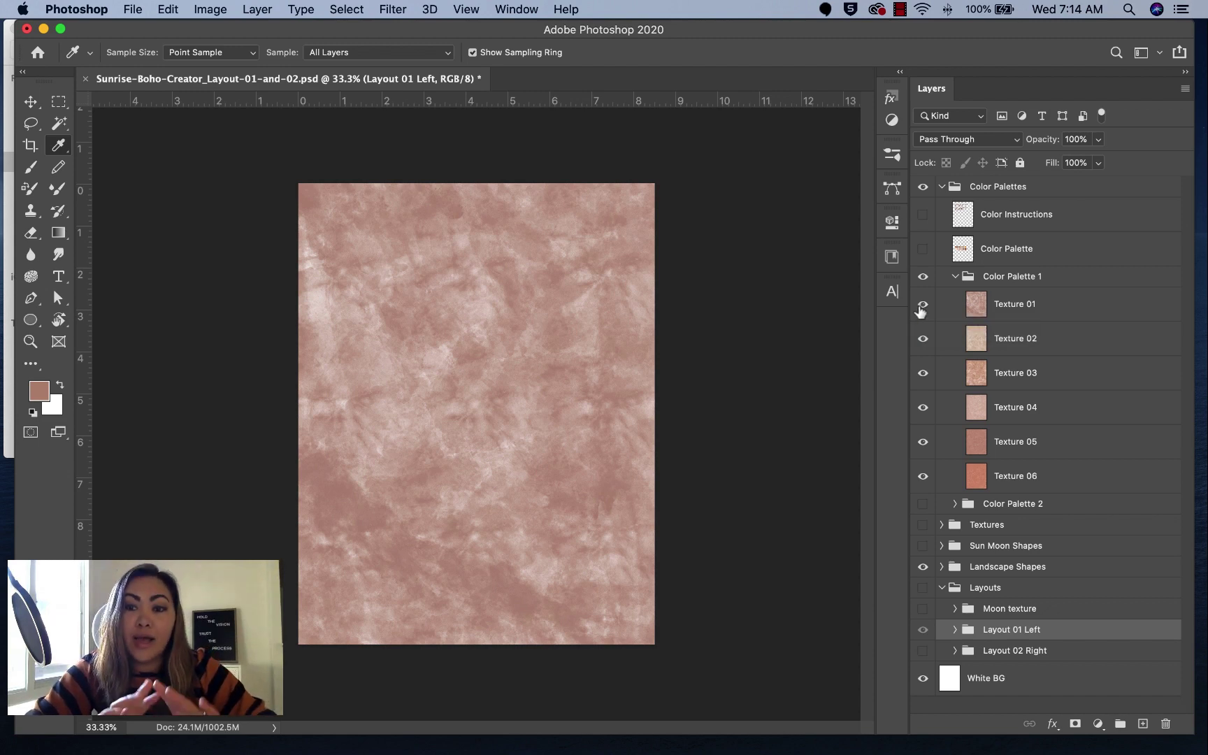
click(923, 338)
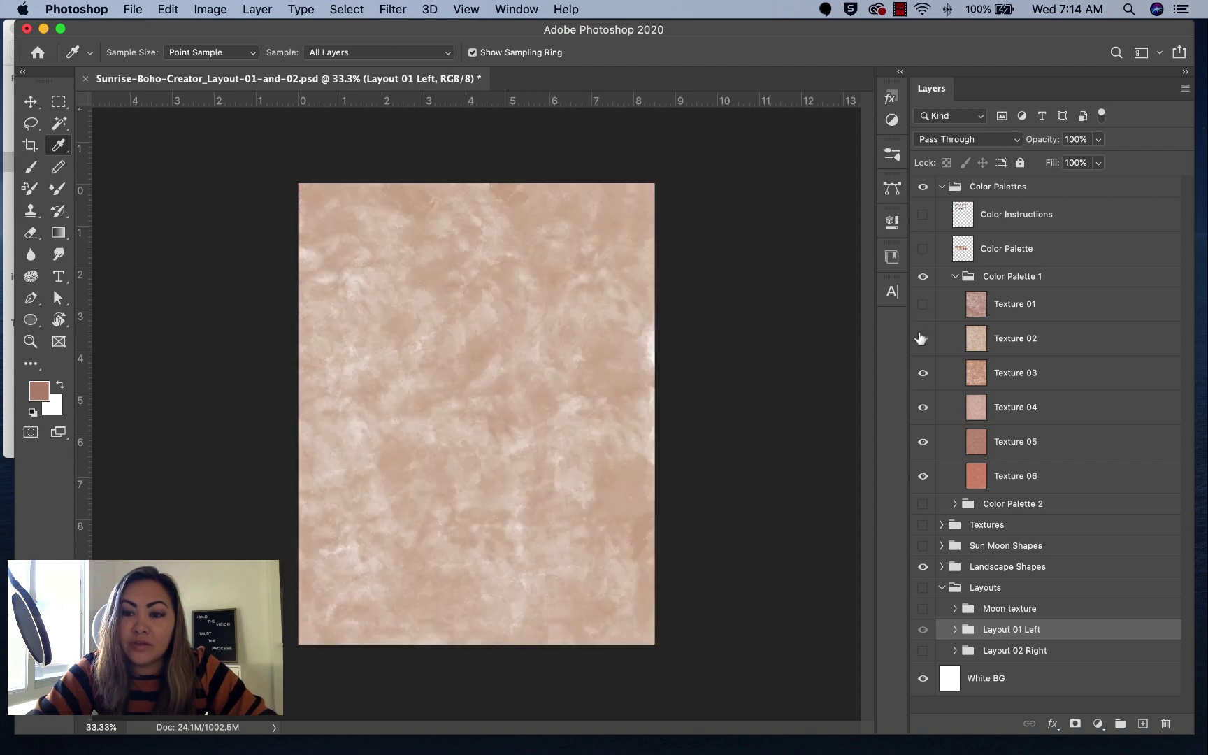
click(923, 373)
click(923, 407)
click(923, 442)
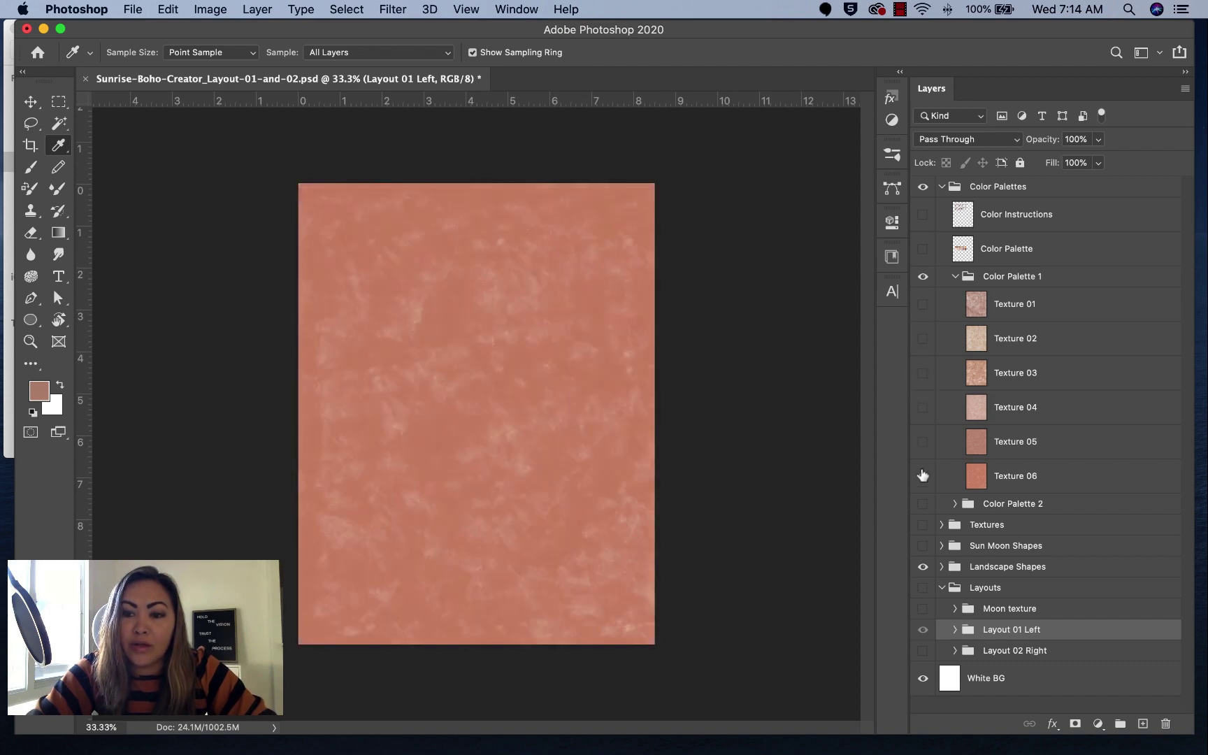
click(923, 477)
Show Layout 01 Left and hide its Texture 02 and Texture 01 so the sun and hill turn solid black.
click(955, 277)
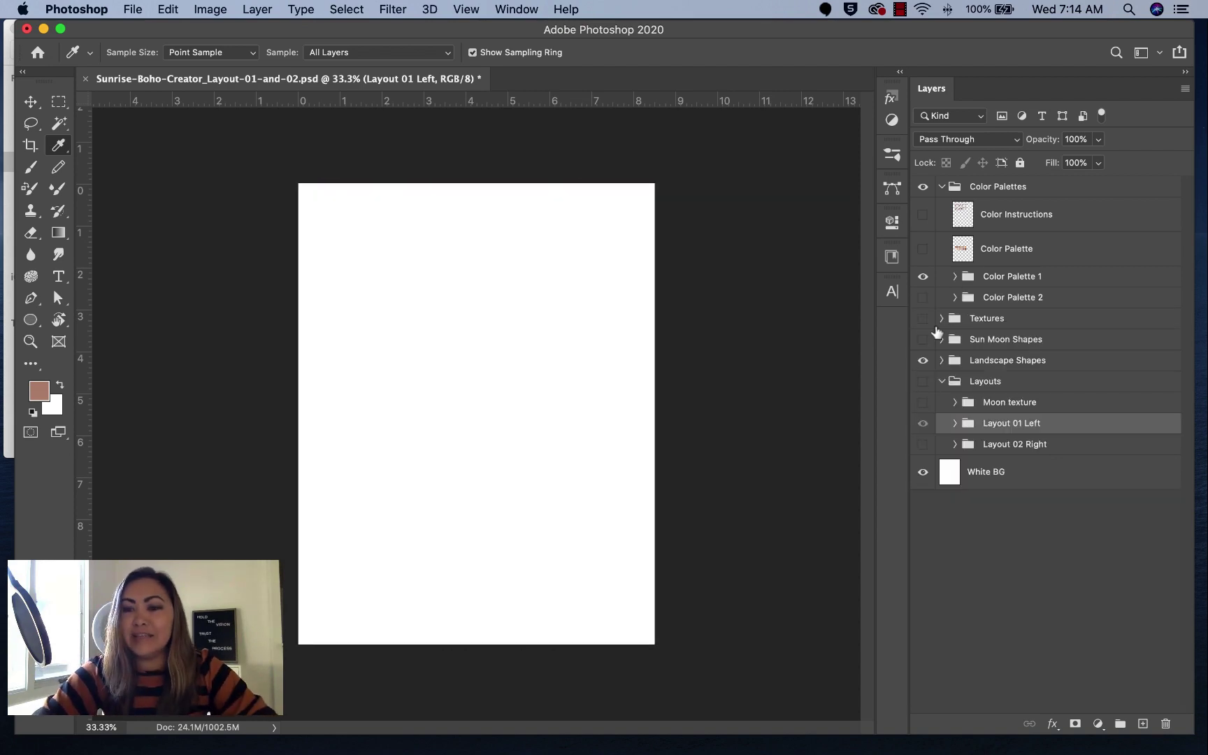
click(923, 384)
click(954, 423)
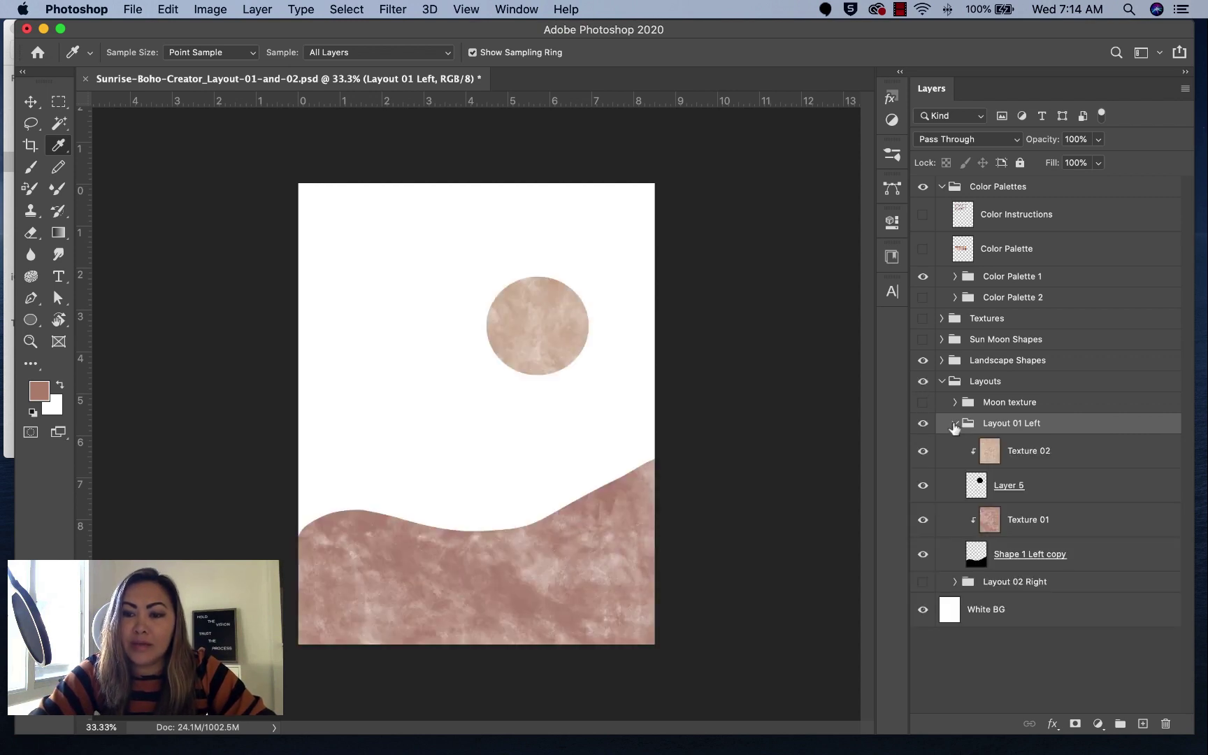
click(1026, 464)
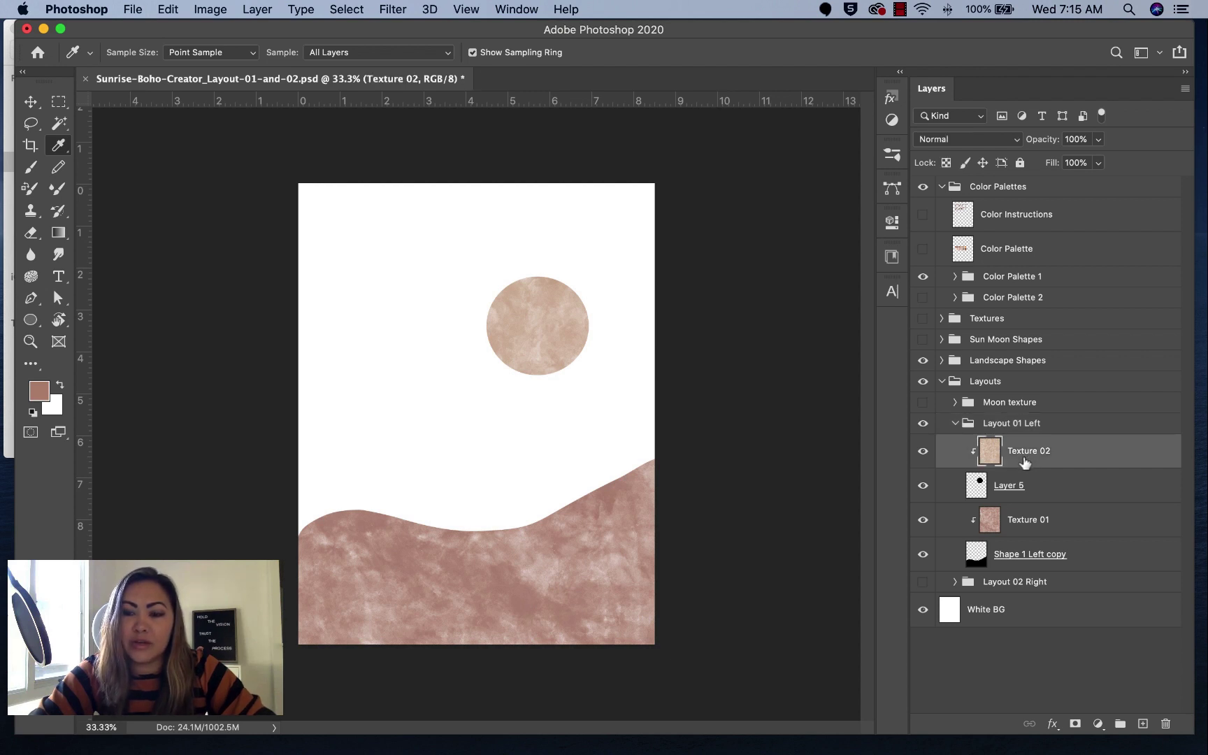
click(923, 451)
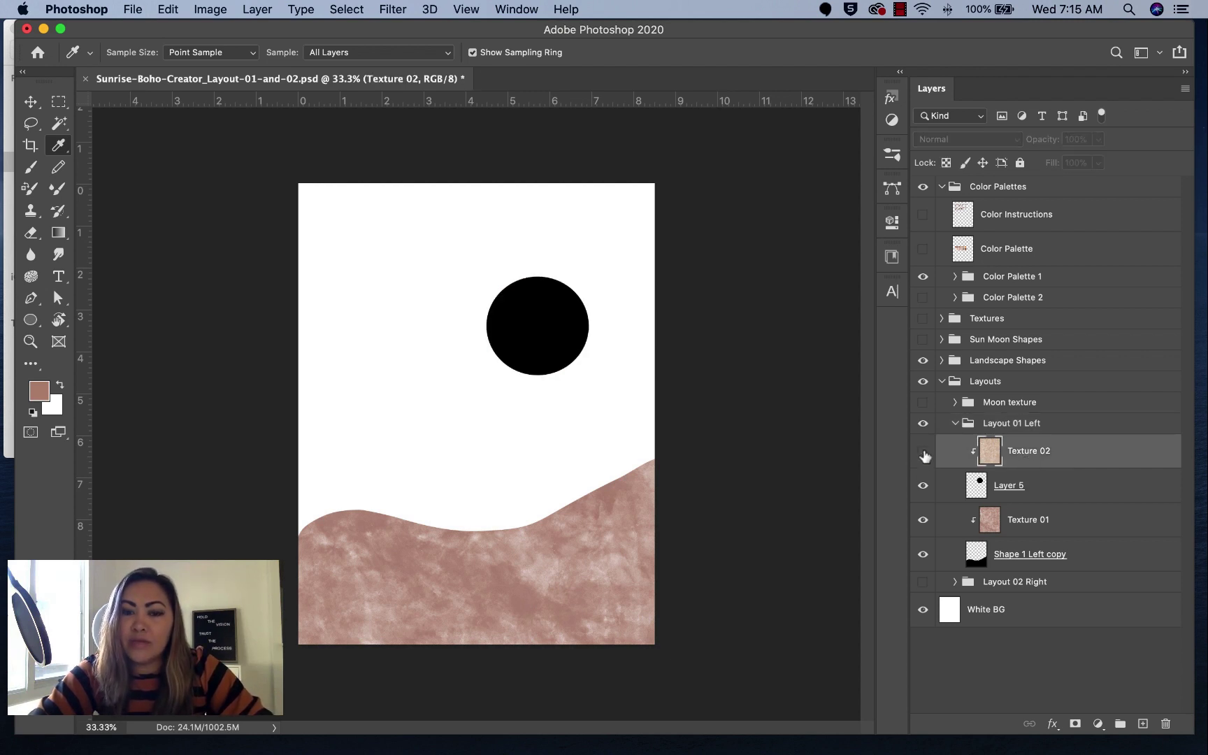
click(922, 521)
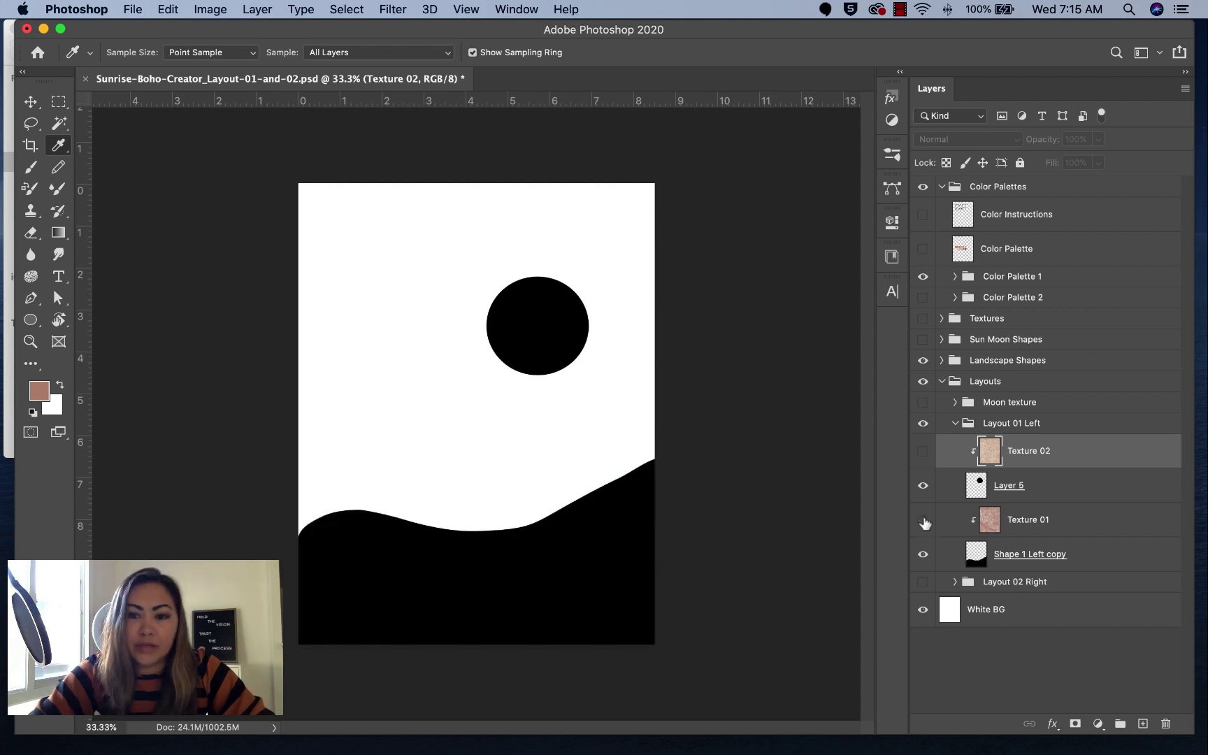
Turn on the Shape 2 hill in the Landscape Shapes group and collapse Layout 01 Left.
click(942, 360)
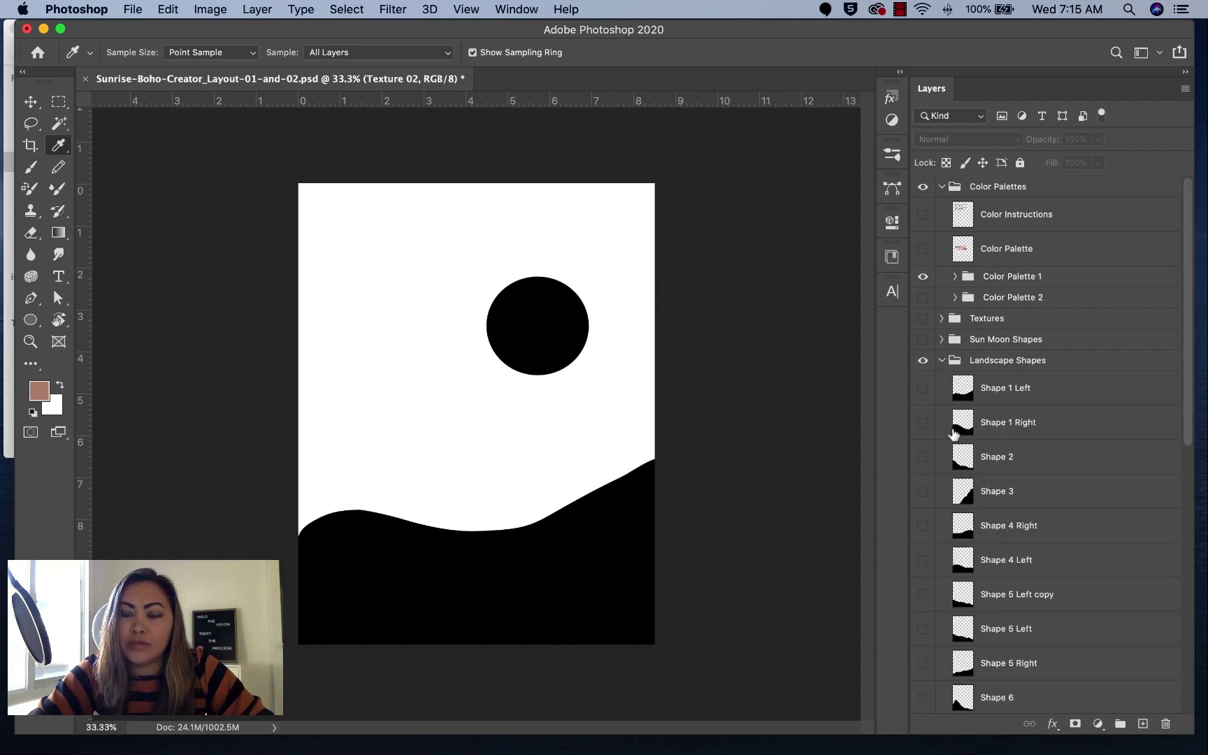
scroll(952, 433, down, 3)
click(922, 327)
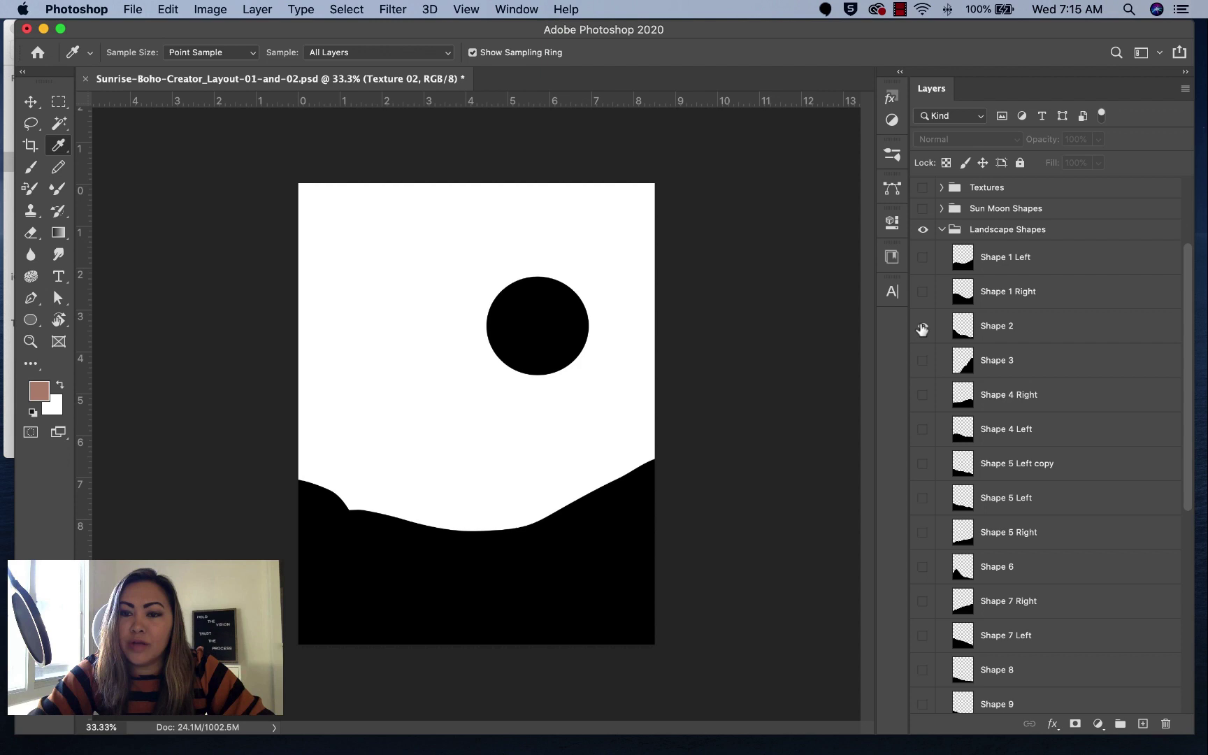
scroll(937, 371, down, 10)
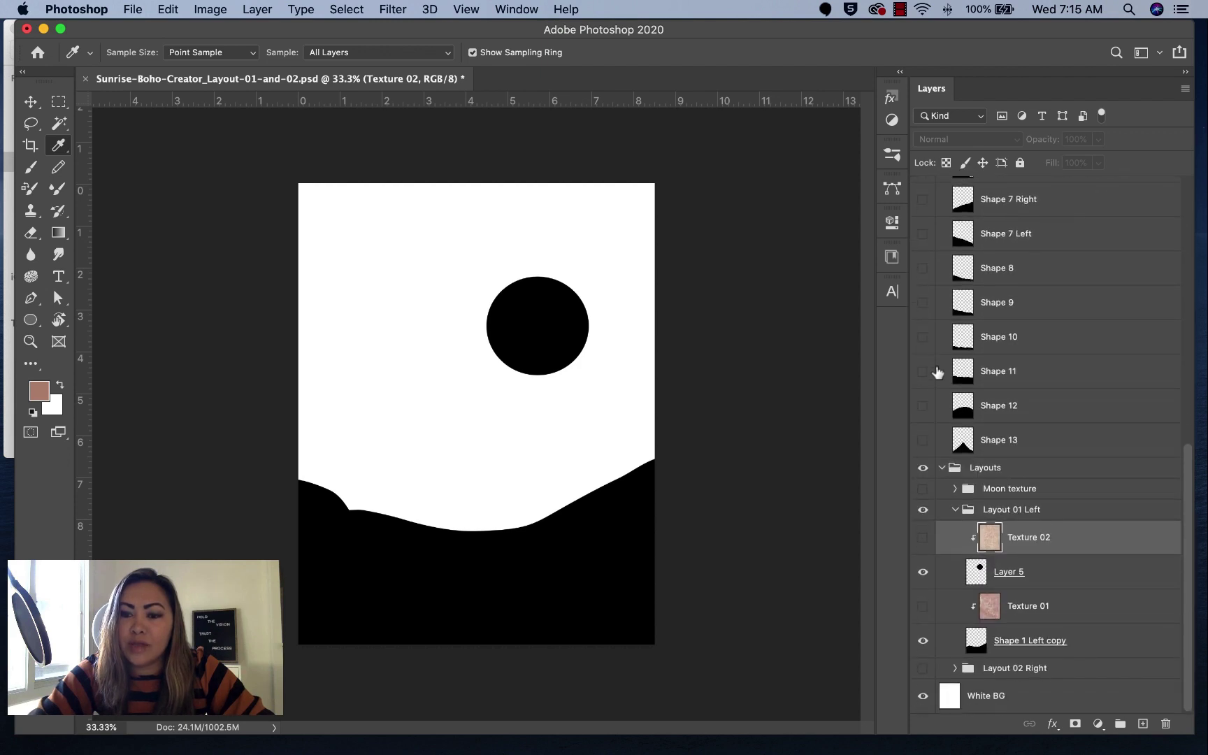
click(955, 512)
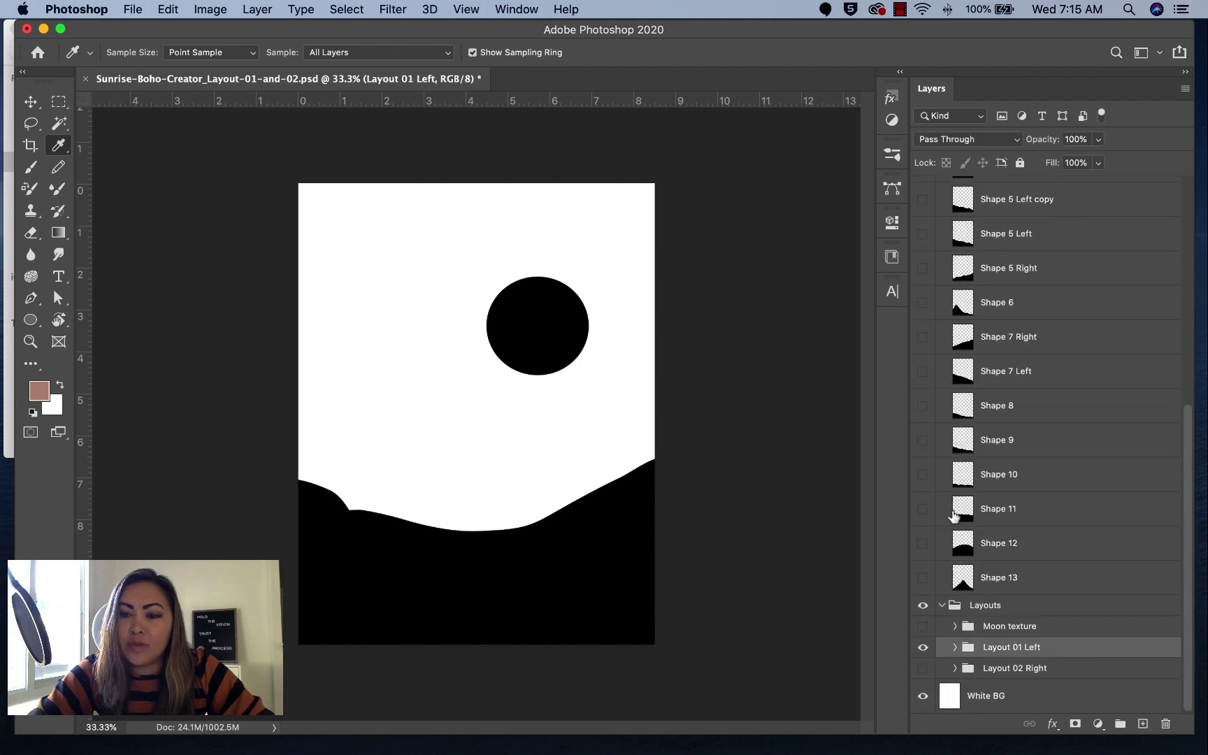
Hide Layout 01 Left and create Group 1 with a new empty layer.
click(924, 647)
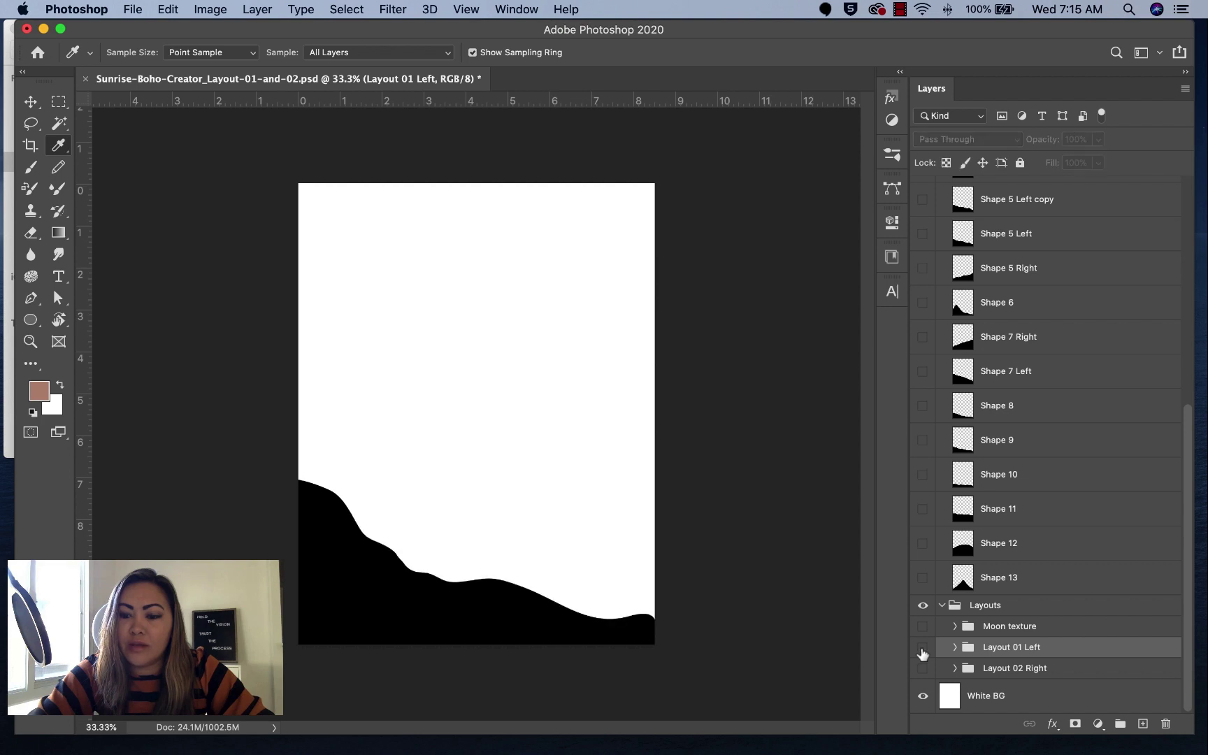
click(1120, 724)
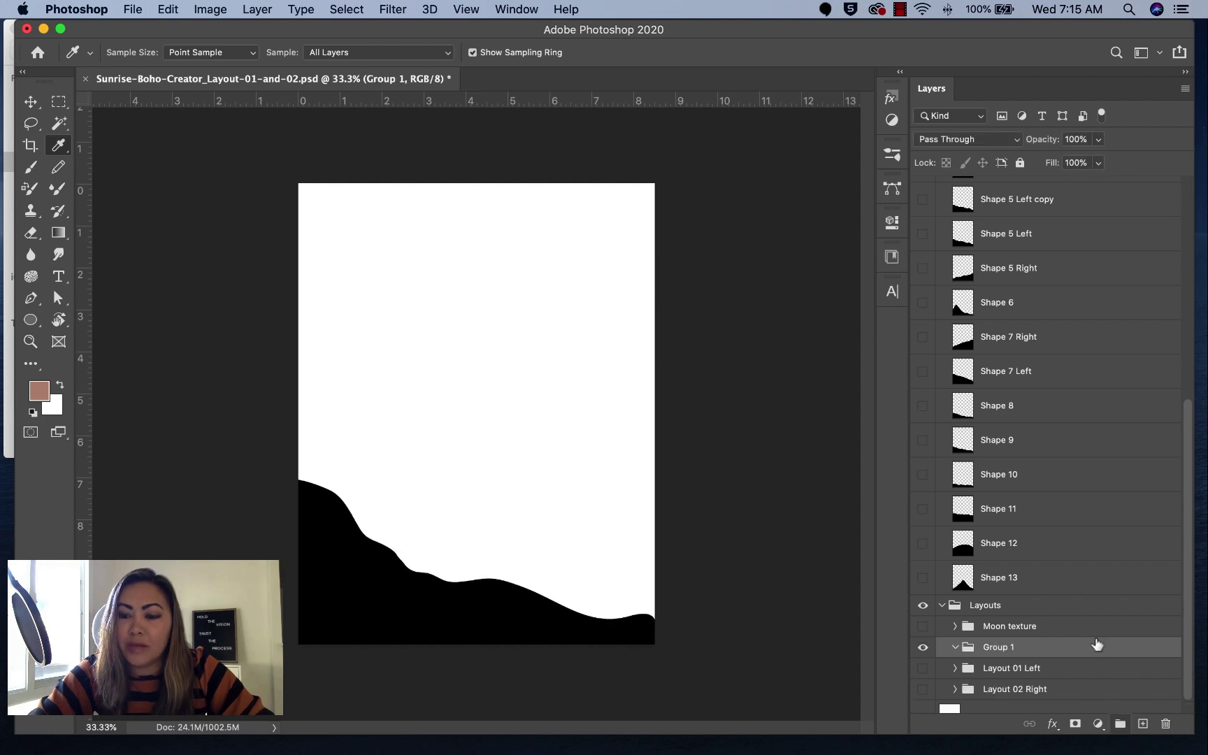
click(1143, 724)
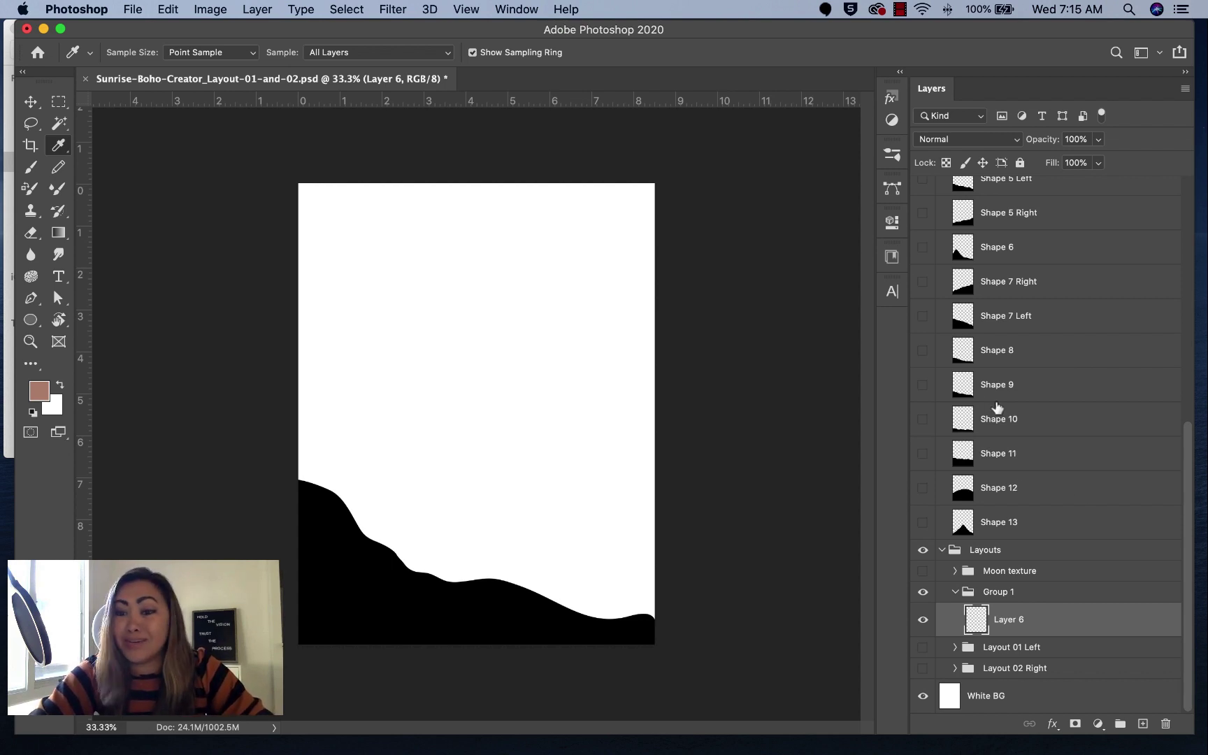
Try the Shape 1 Right and Shape 4 Left waves, then settle on showing Shape 5 Left copy.
scroll(941, 449, up, 5)
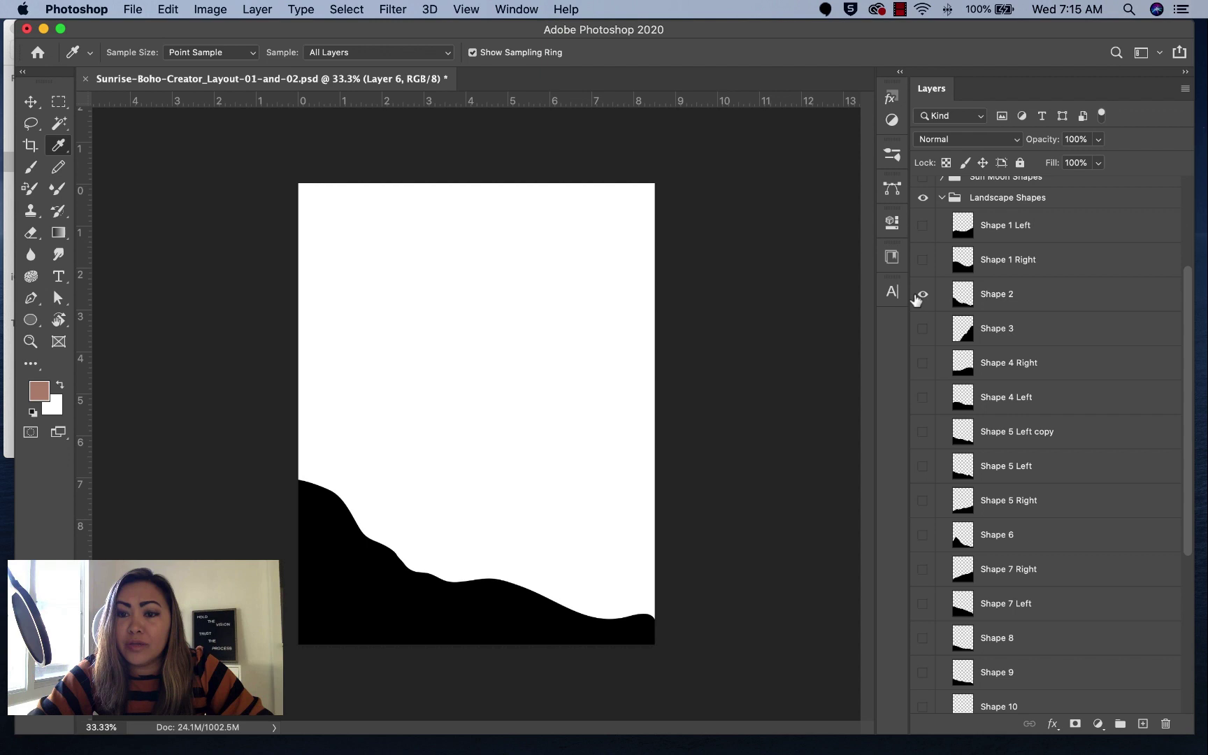
click(922, 296)
click(922, 260)
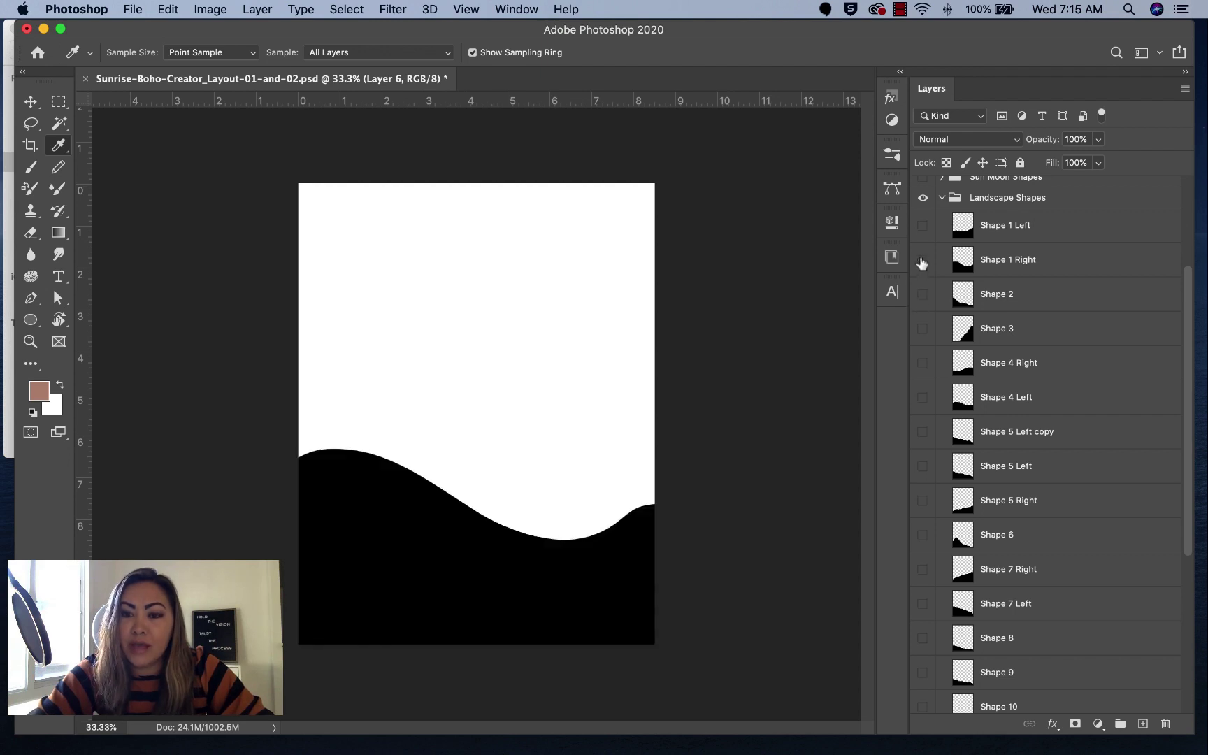
click(922, 261)
click(922, 395)
click(922, 397)
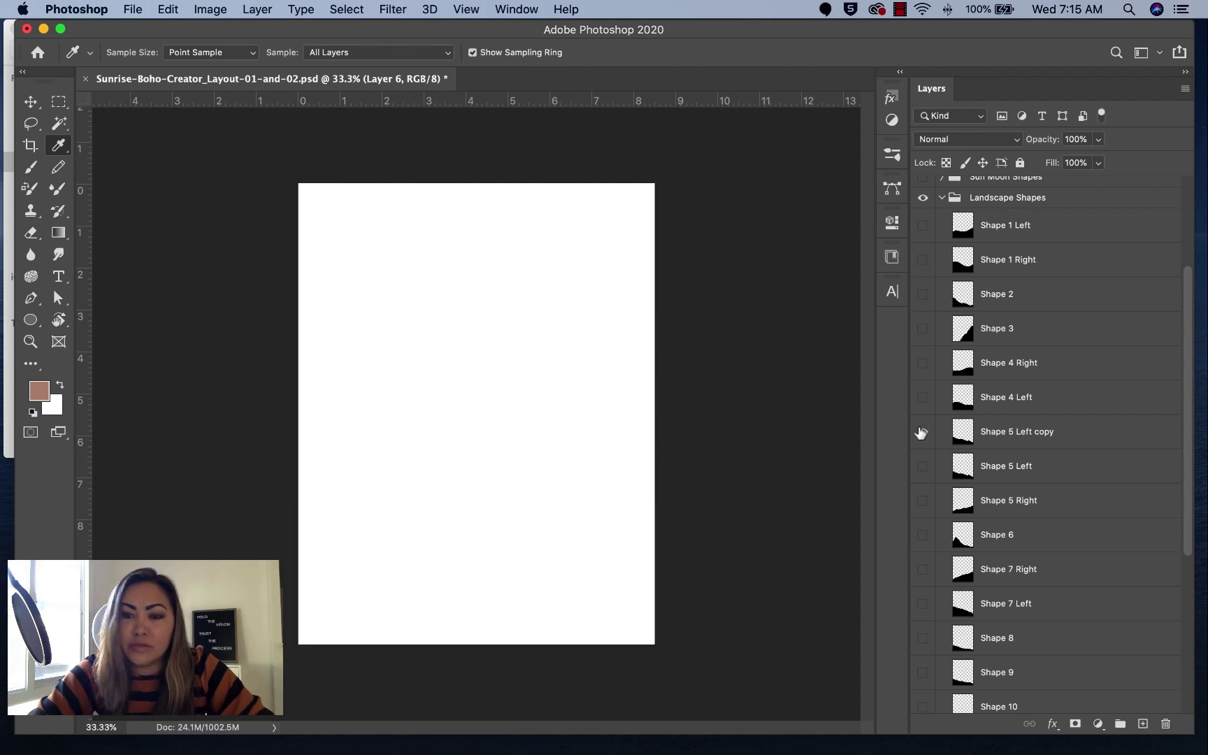
click(921, 433)
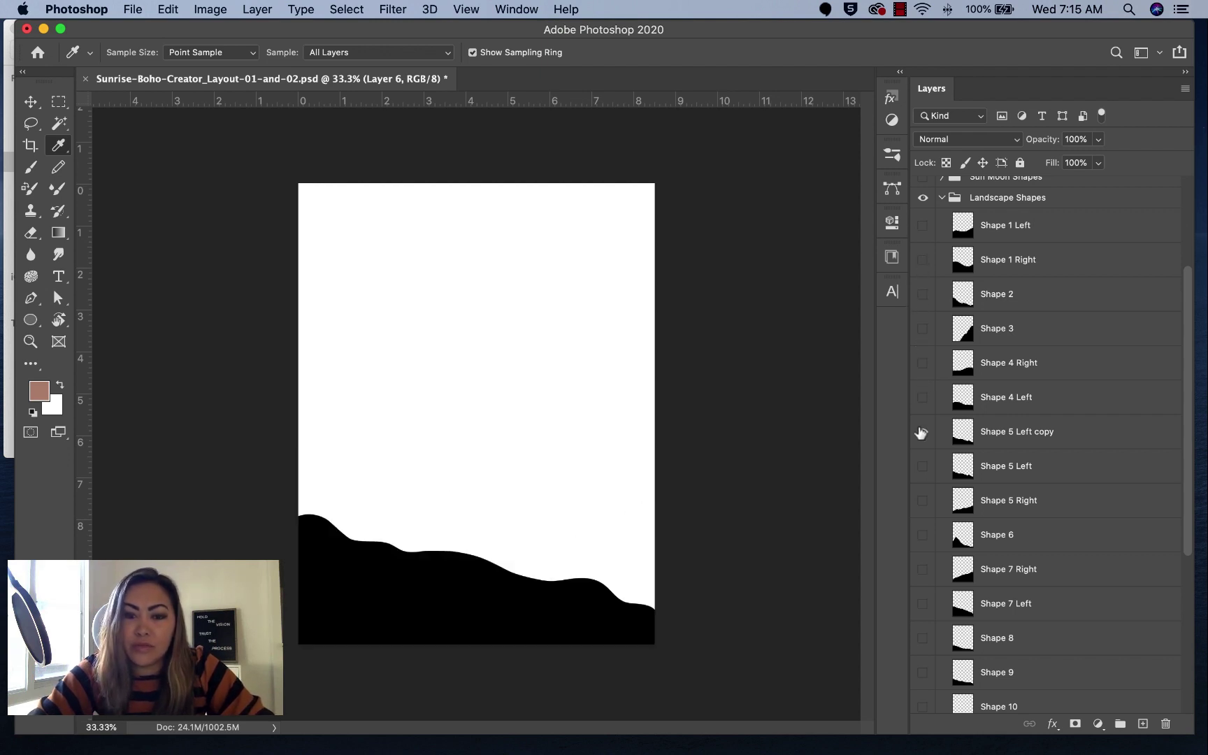
Duplicate Shape 5 Left copy with Cmd+J and move the copy into Group 1.
click(990, 446)
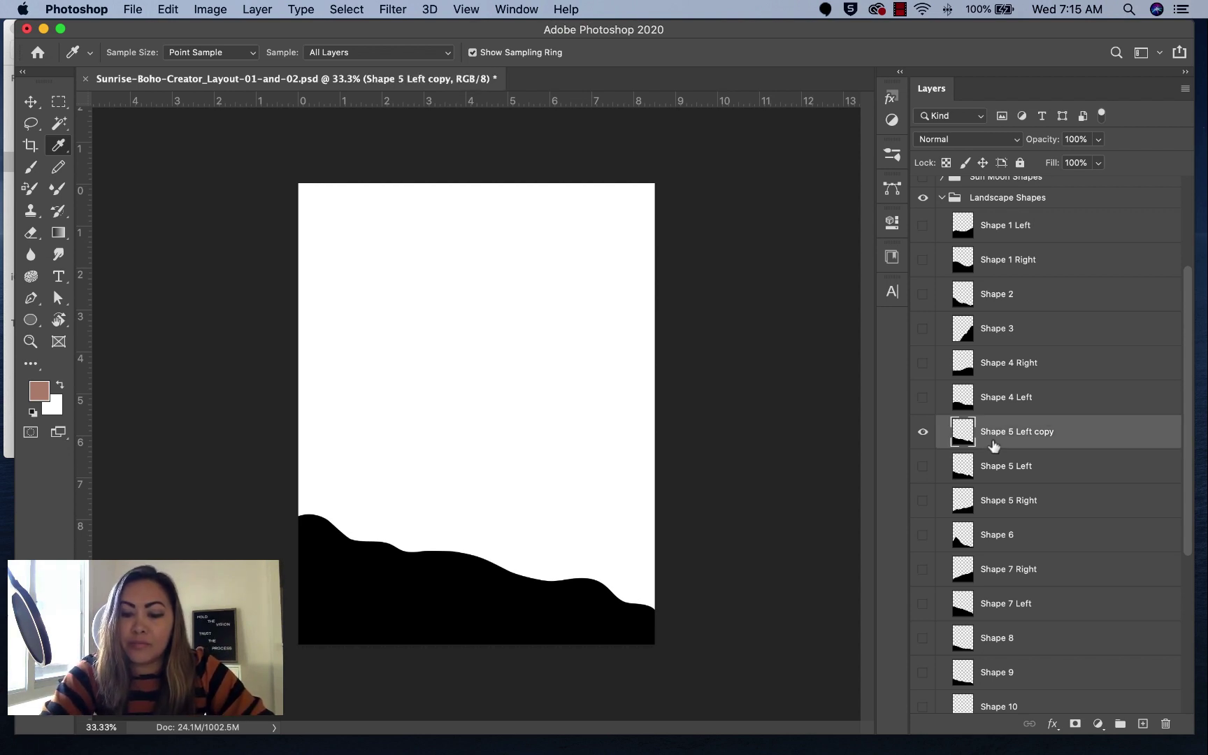
key(super+j)
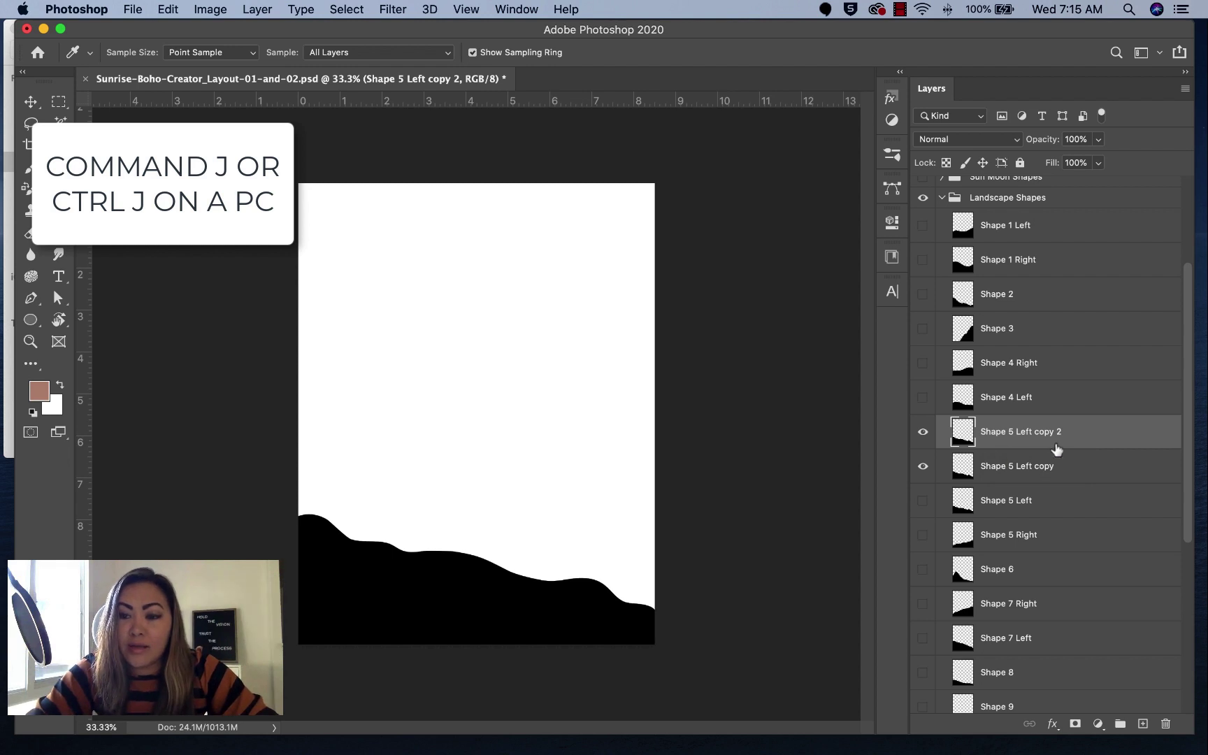
scroll(1057, 451, down, 3)
drag(1067, 357, 1042, 610)
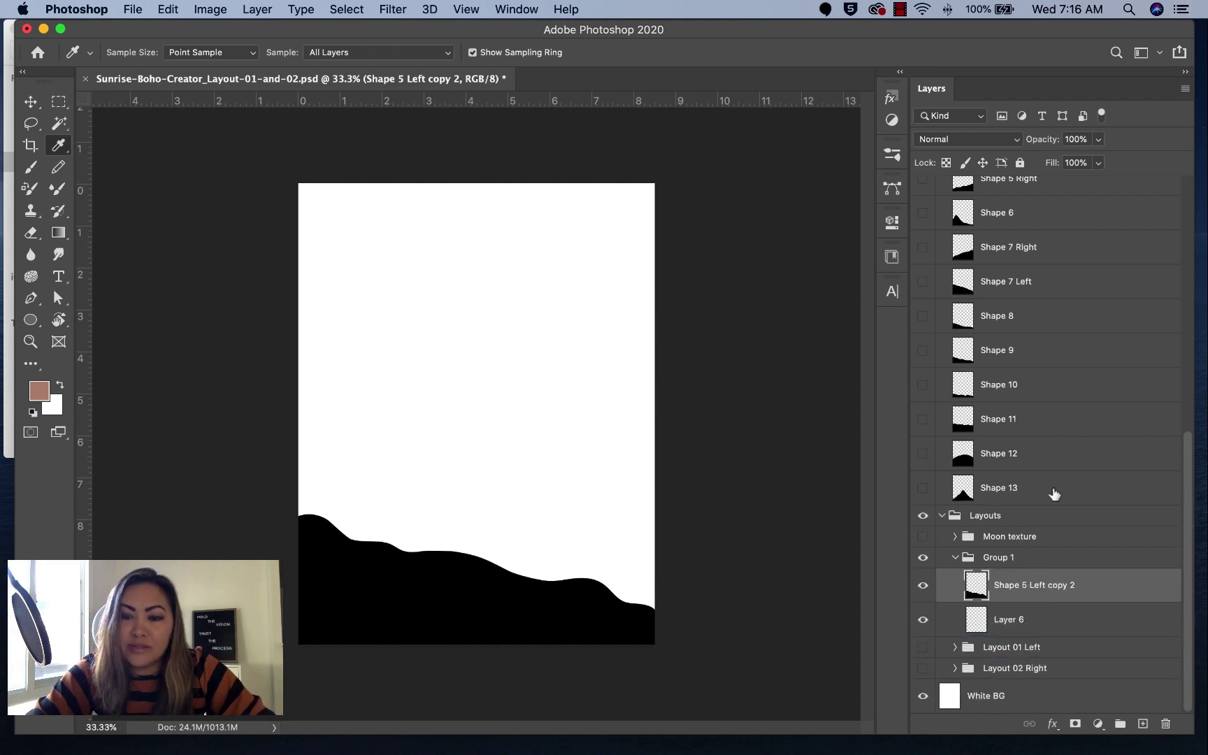
Reveal Texture 05 in Color Palette 1 and duplicate it.
scroll(1000, 378, up, 10)
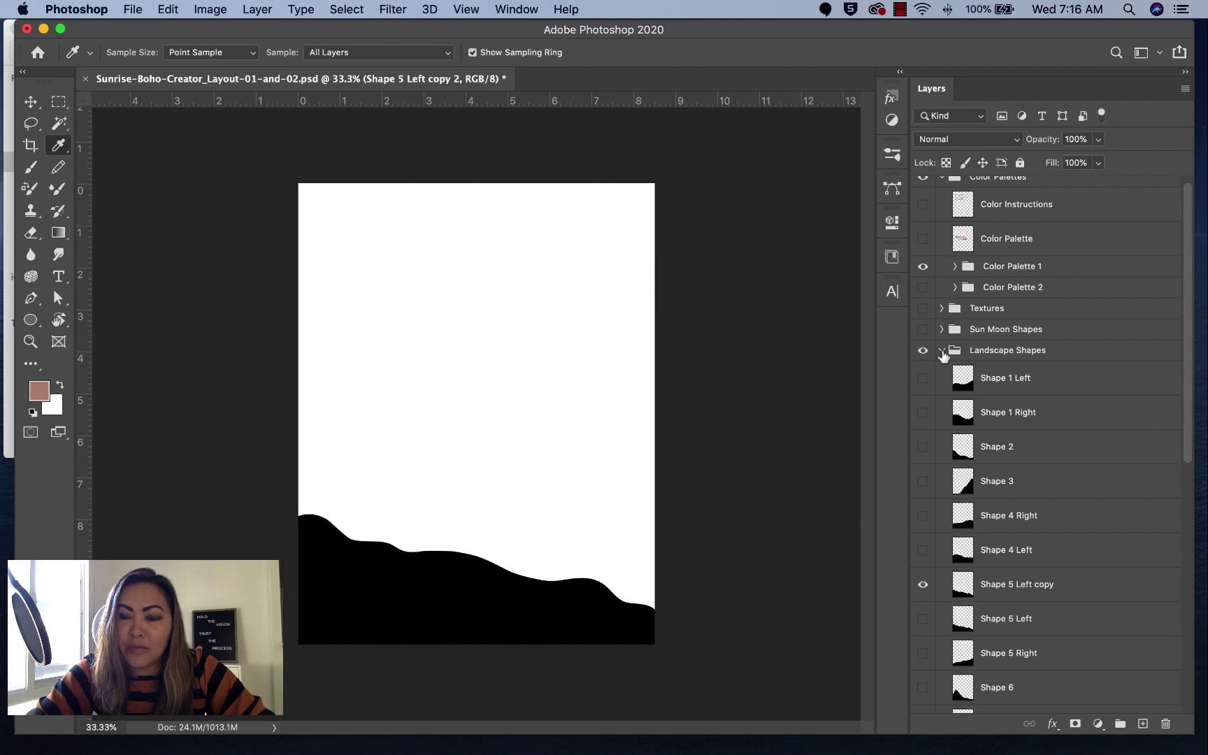
click(942, 350)
click(956, 277)
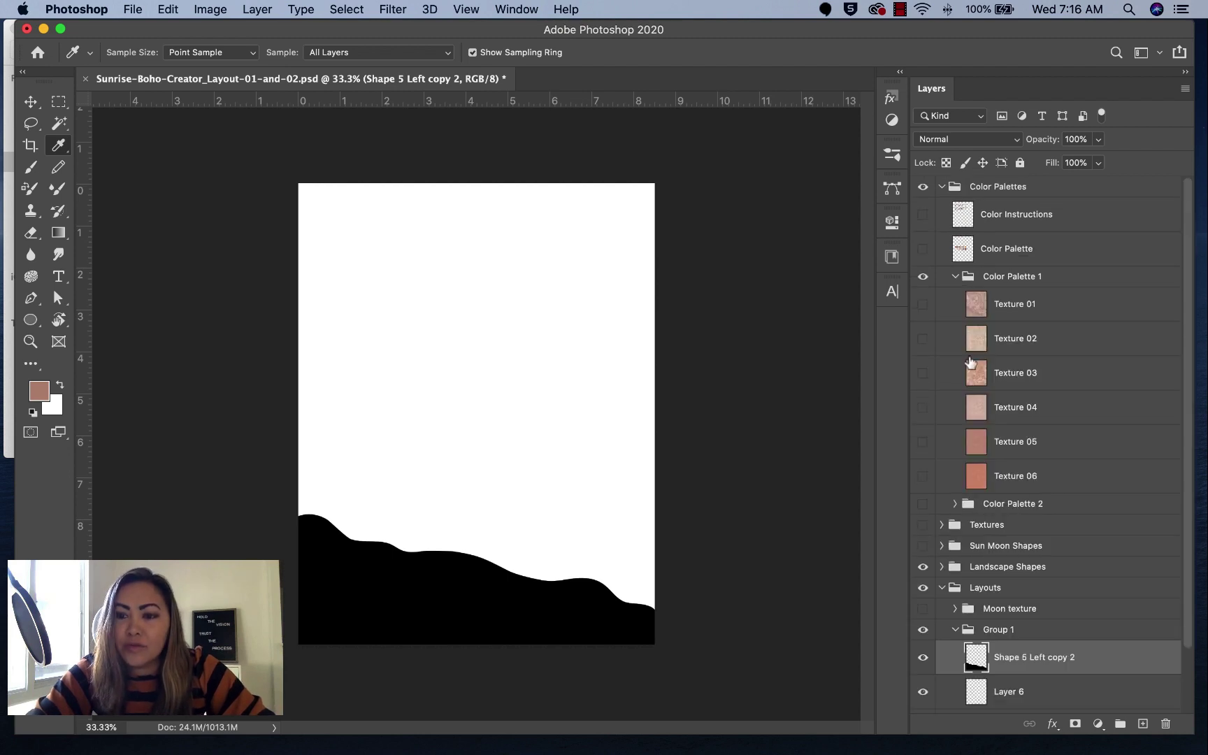
click(923, 447)
click(1005, 446)
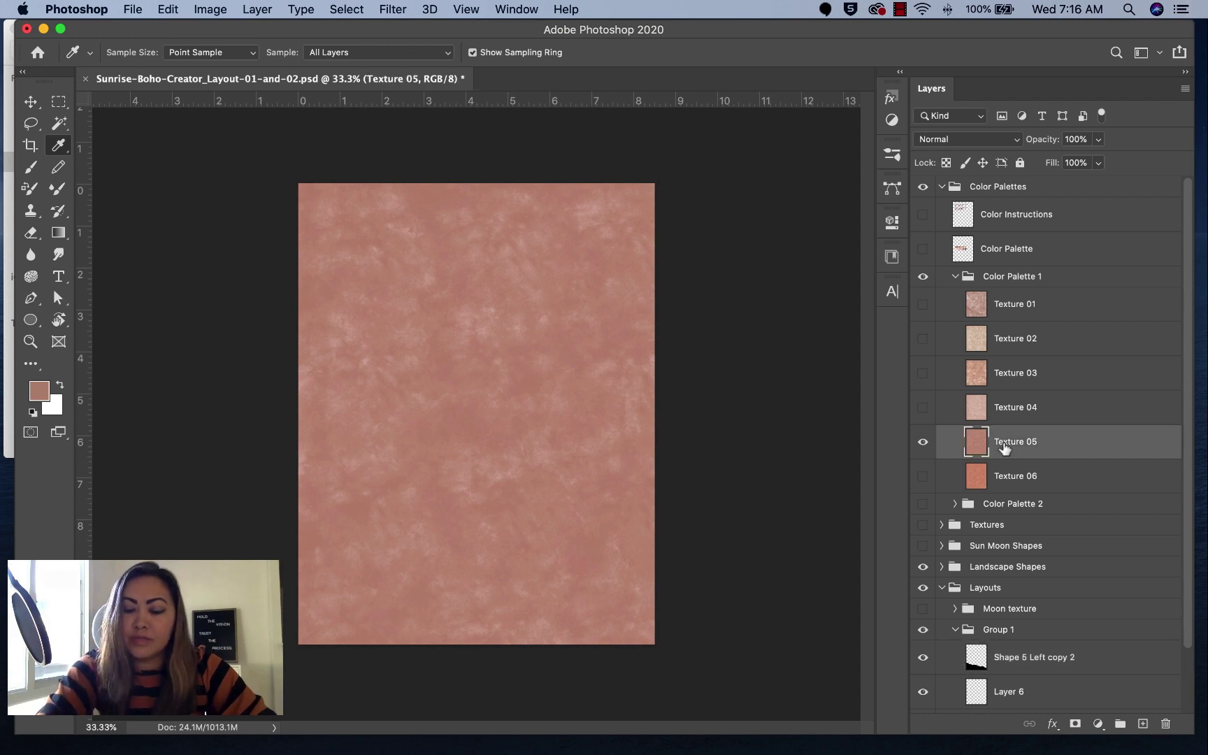
key(super+j)
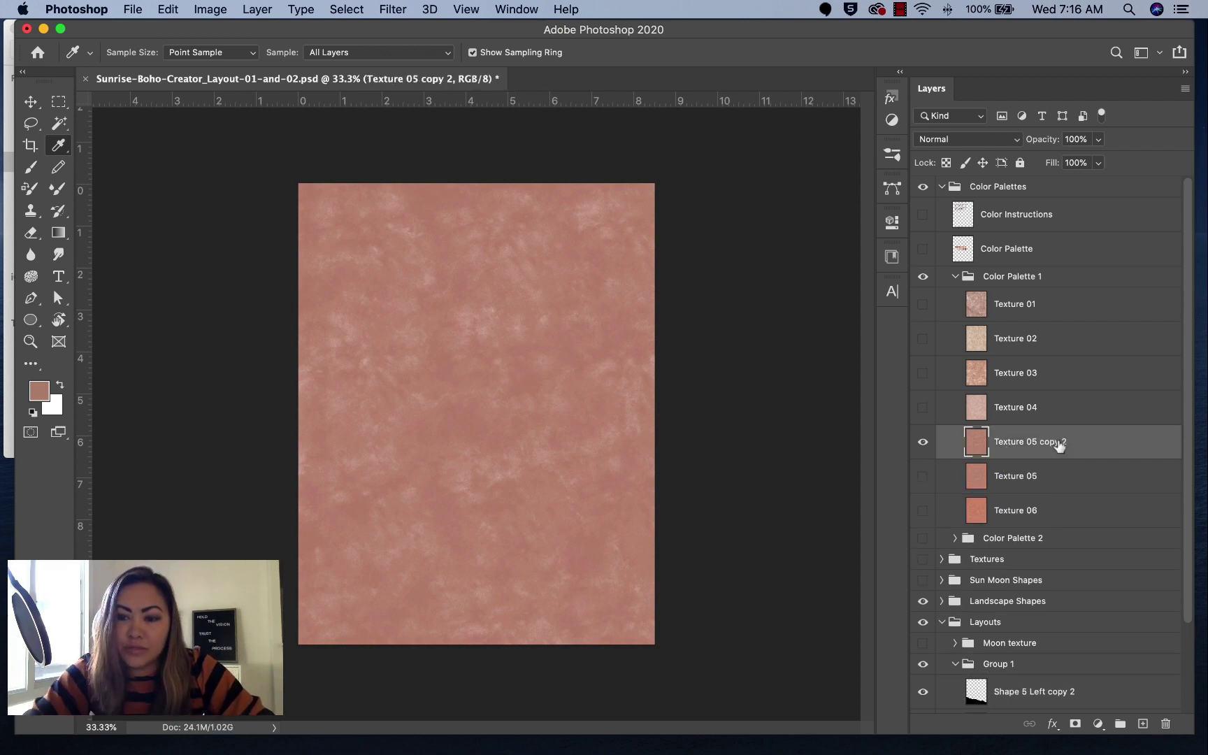
Move the Texture 05 copy into Group 1 above the hill and clip it to the hill shape.
drag(1059, 446, 1056, 578)
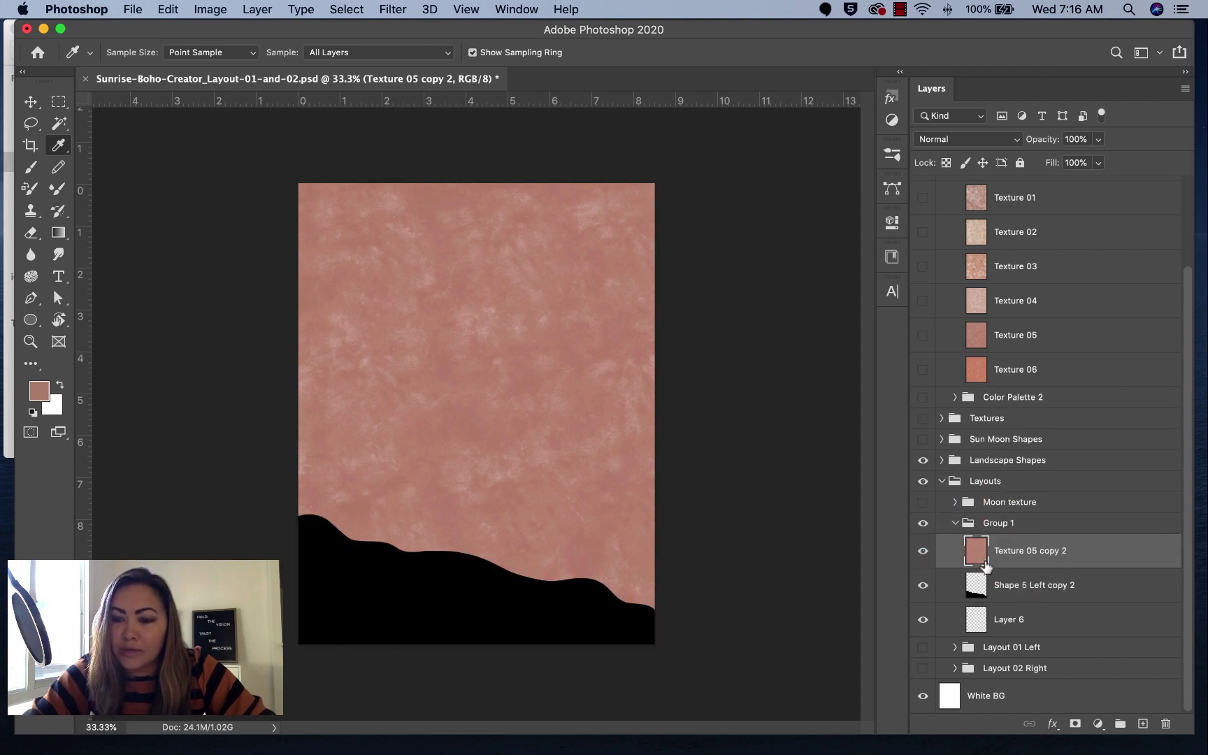
right_click(1025, 553)
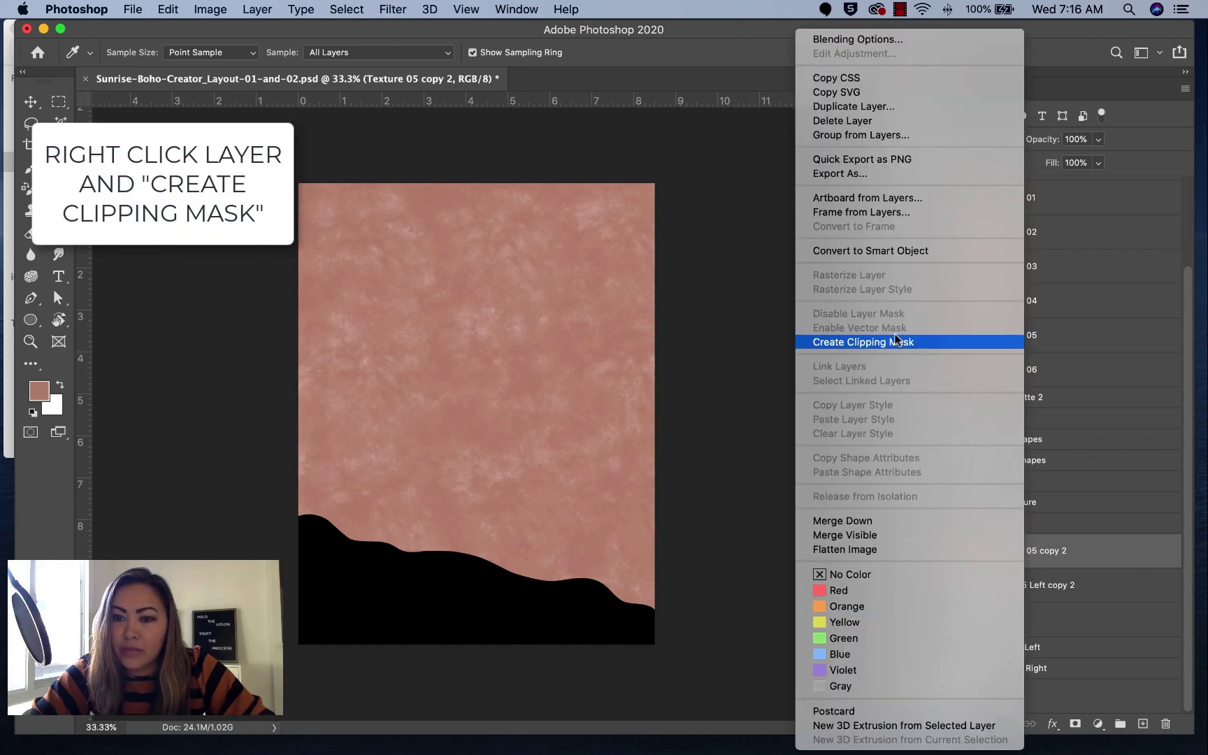
click(876, 342)
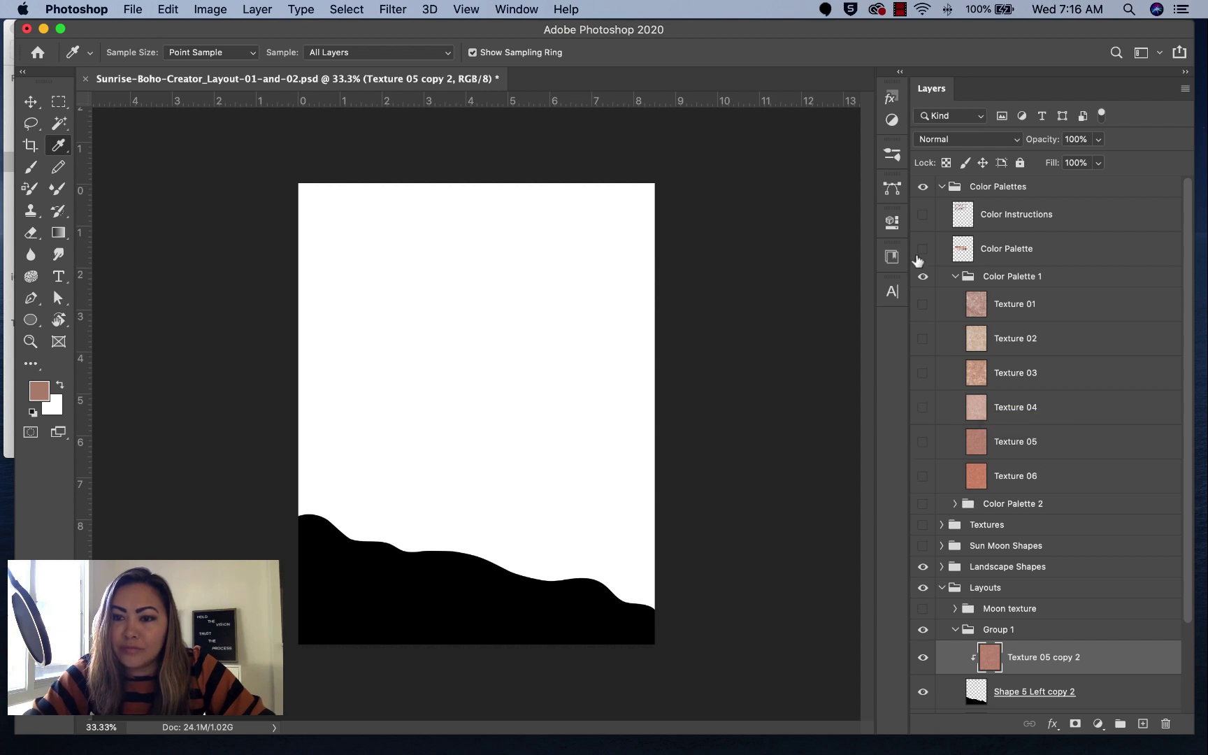
click(923, 567)
scroll(1010, 604, down, 3)
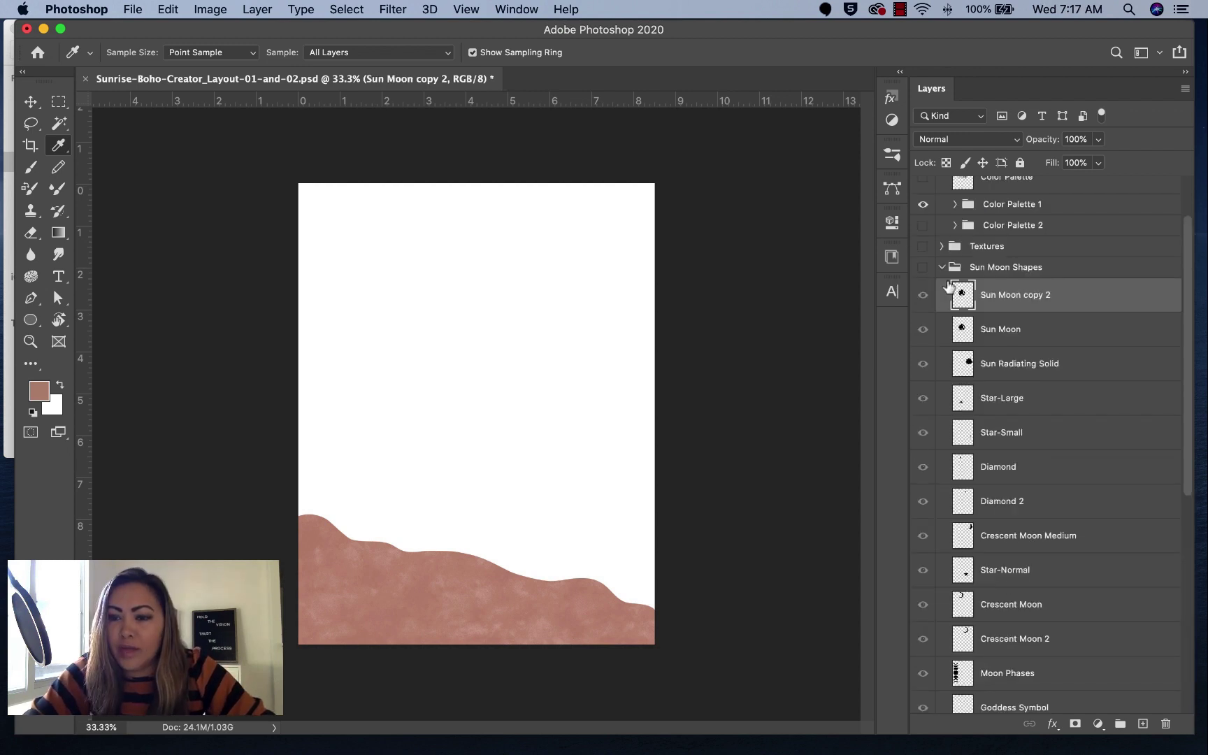
Duplicate the Sun Radiating Solid layer into Group 1.
click(1017, 366)
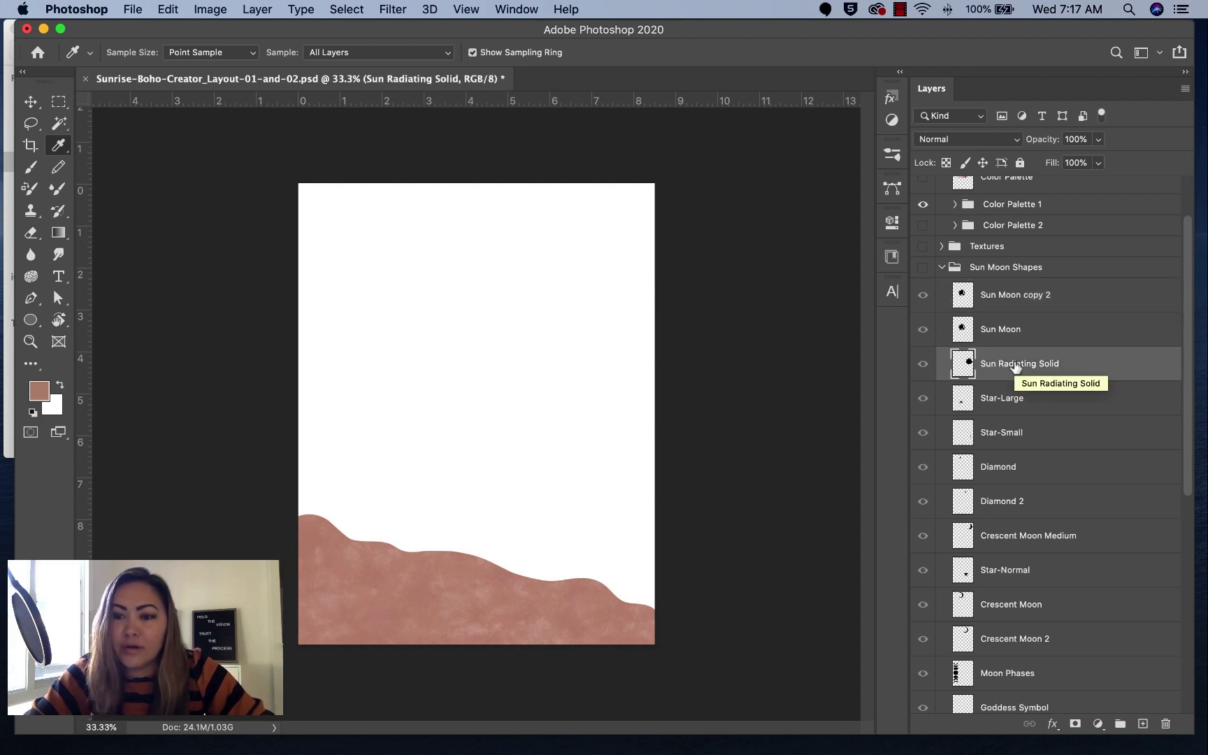
click(923, 269)
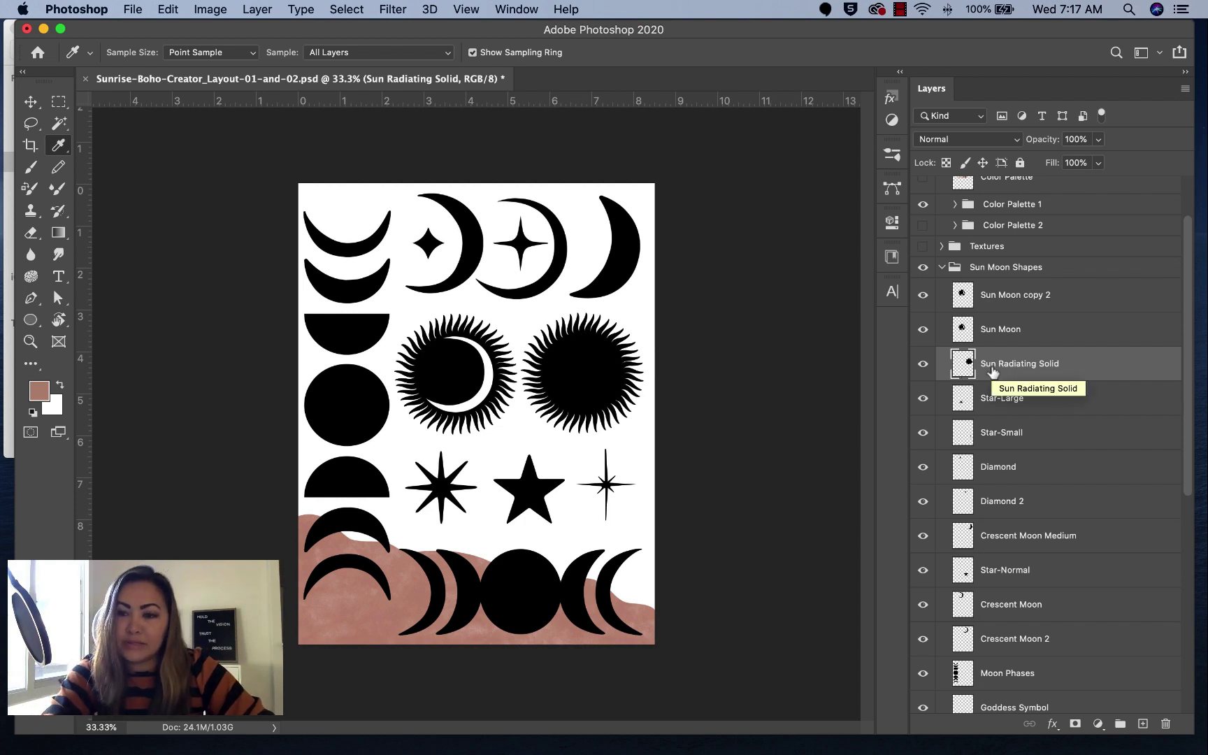
key(super+j)
drag(993, 371, 1024, 647)
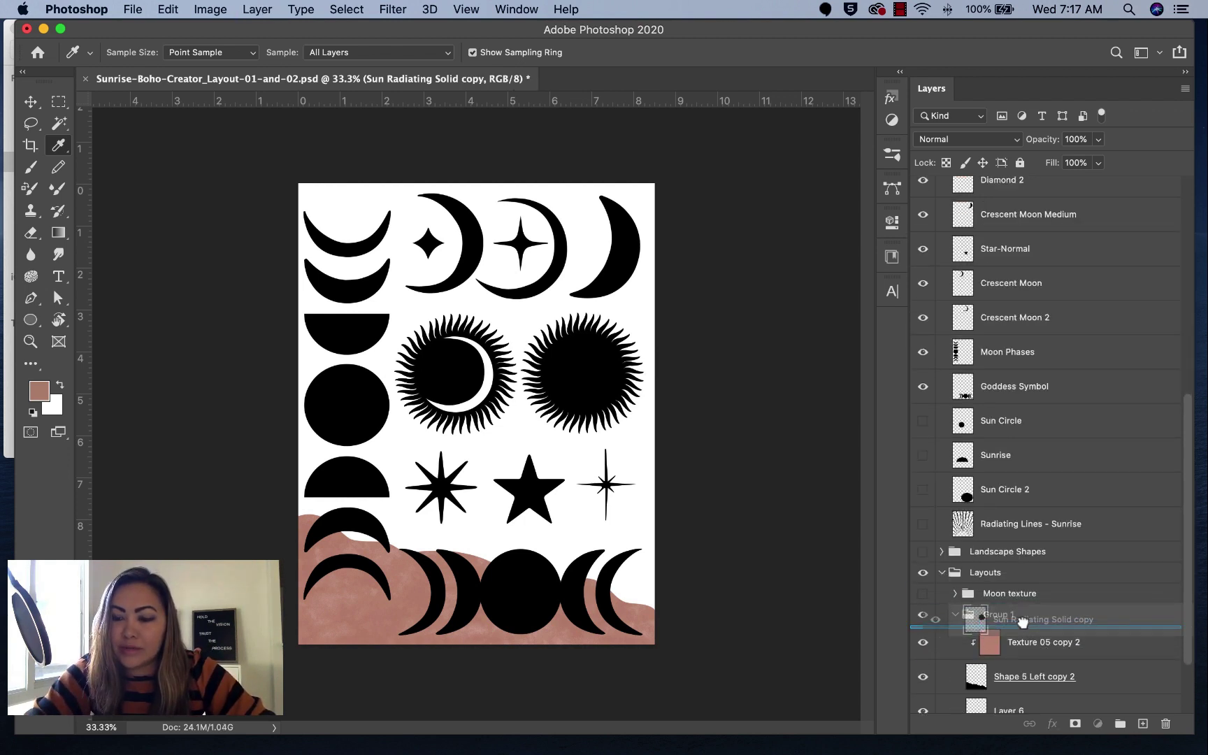
Hide the Sun Moon Shapes sheet and move the sun copy up and to the left.
scroll(1035, 525, up, 5)
scroll(1035, 524, up, 3)
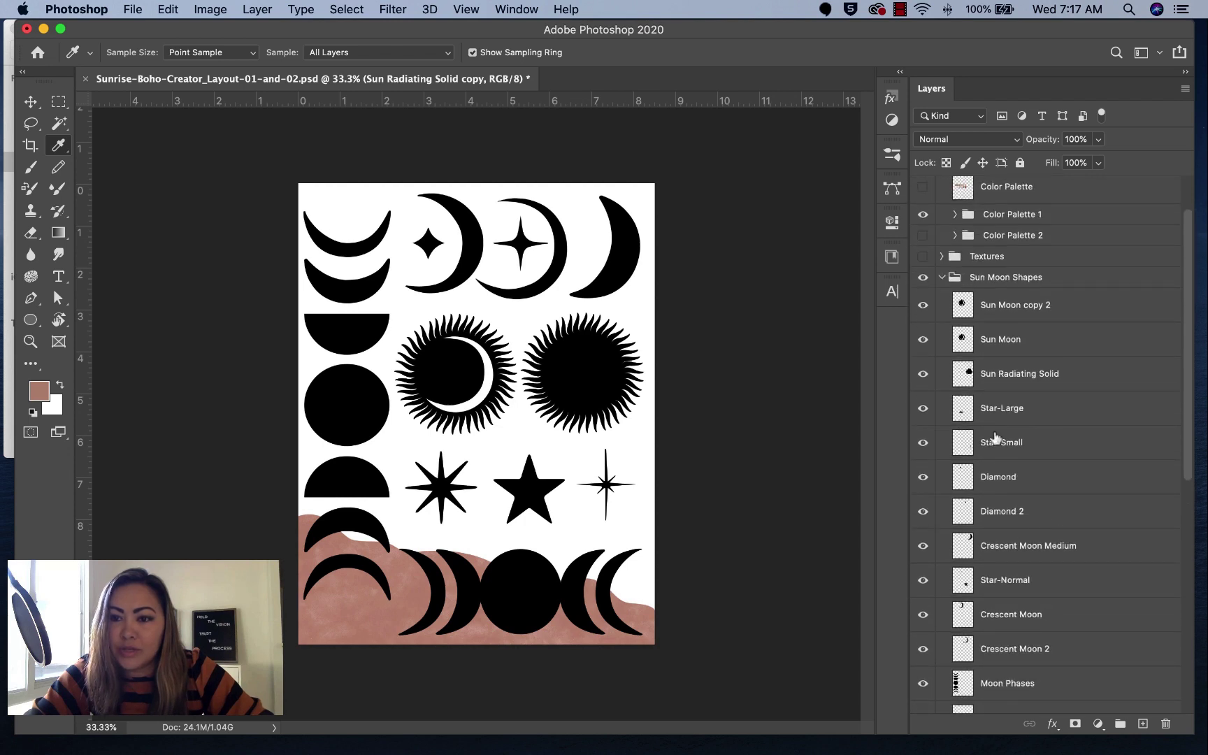
click(940, 279)
click(942, 279)
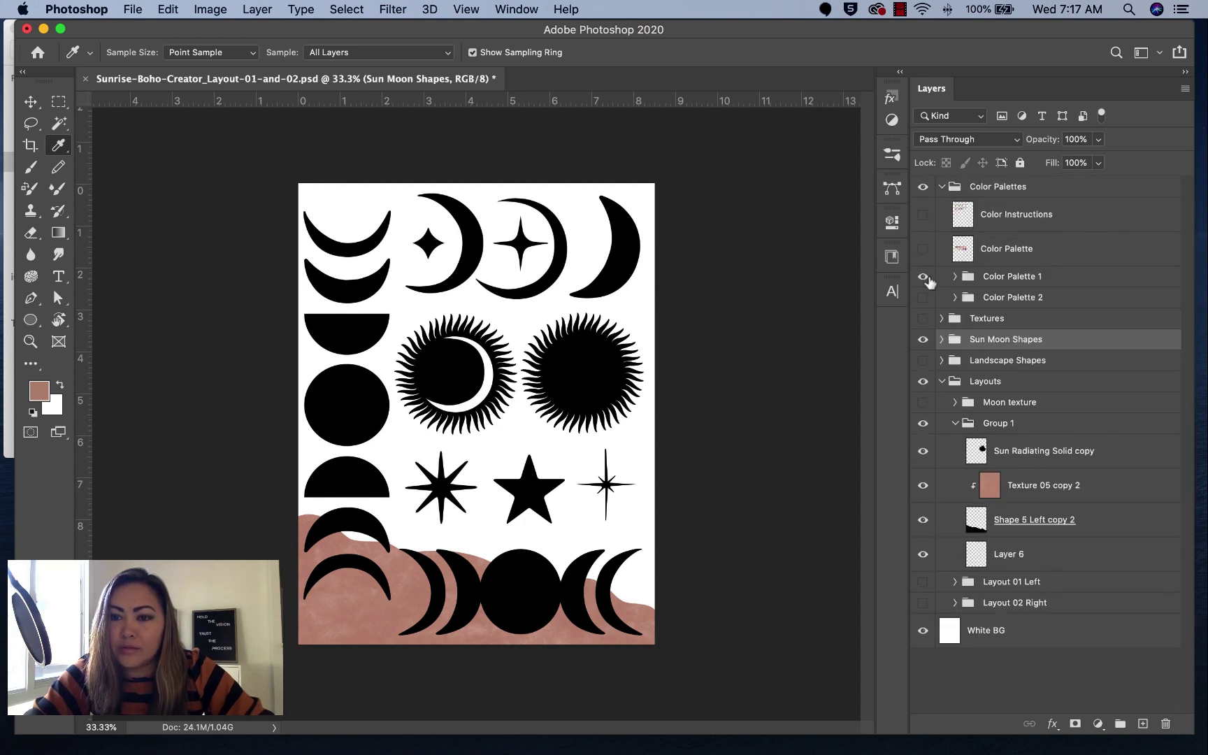
click(924, 339)
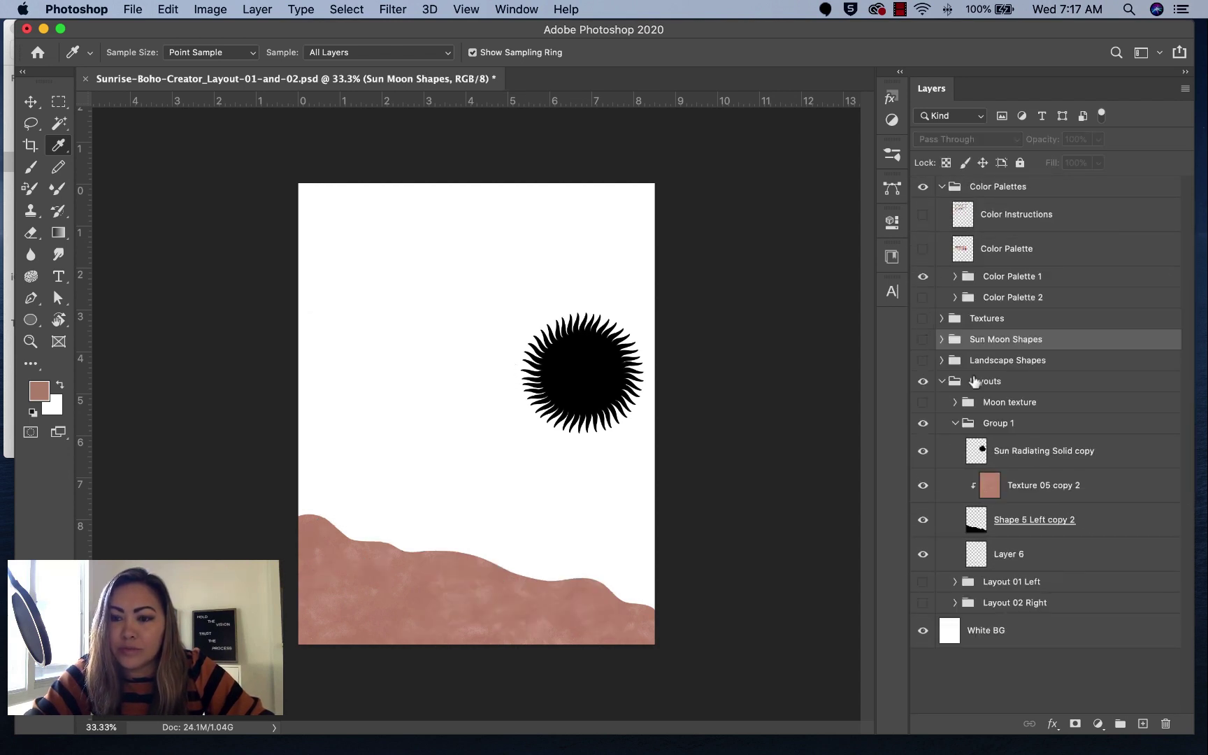
click(1001, 467)
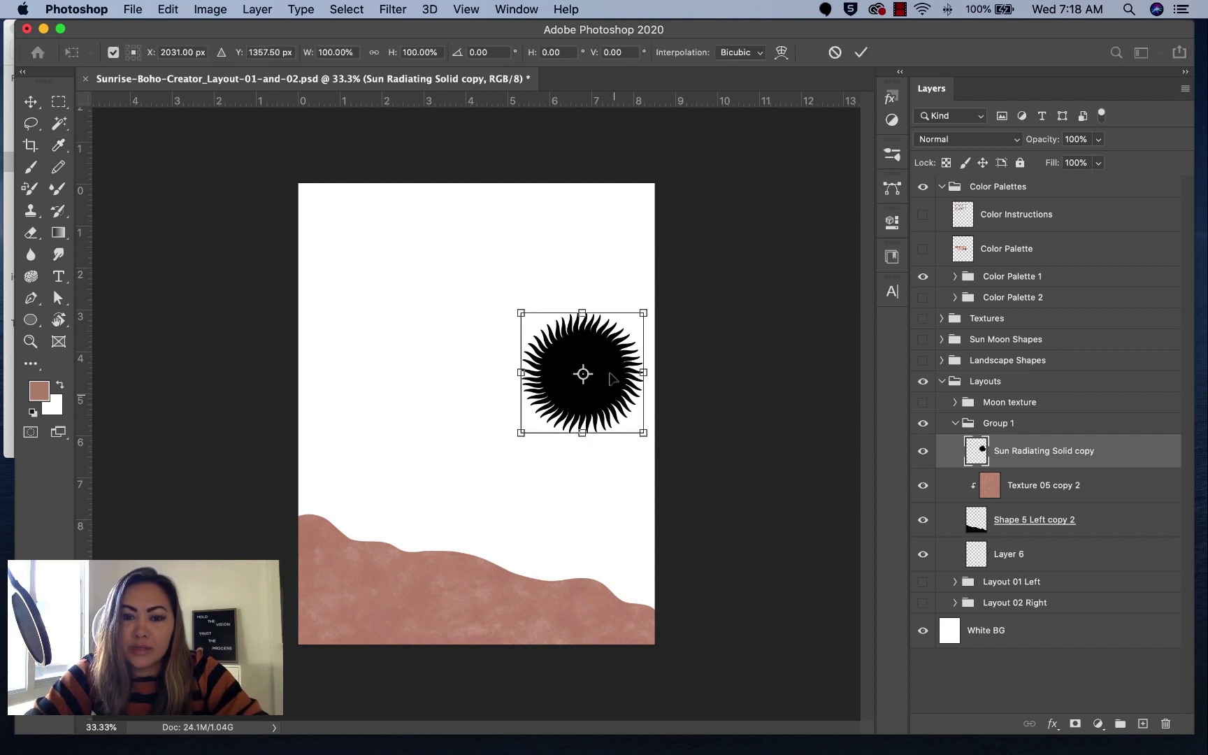
drag(614, 349, 550, 283)
key(v)
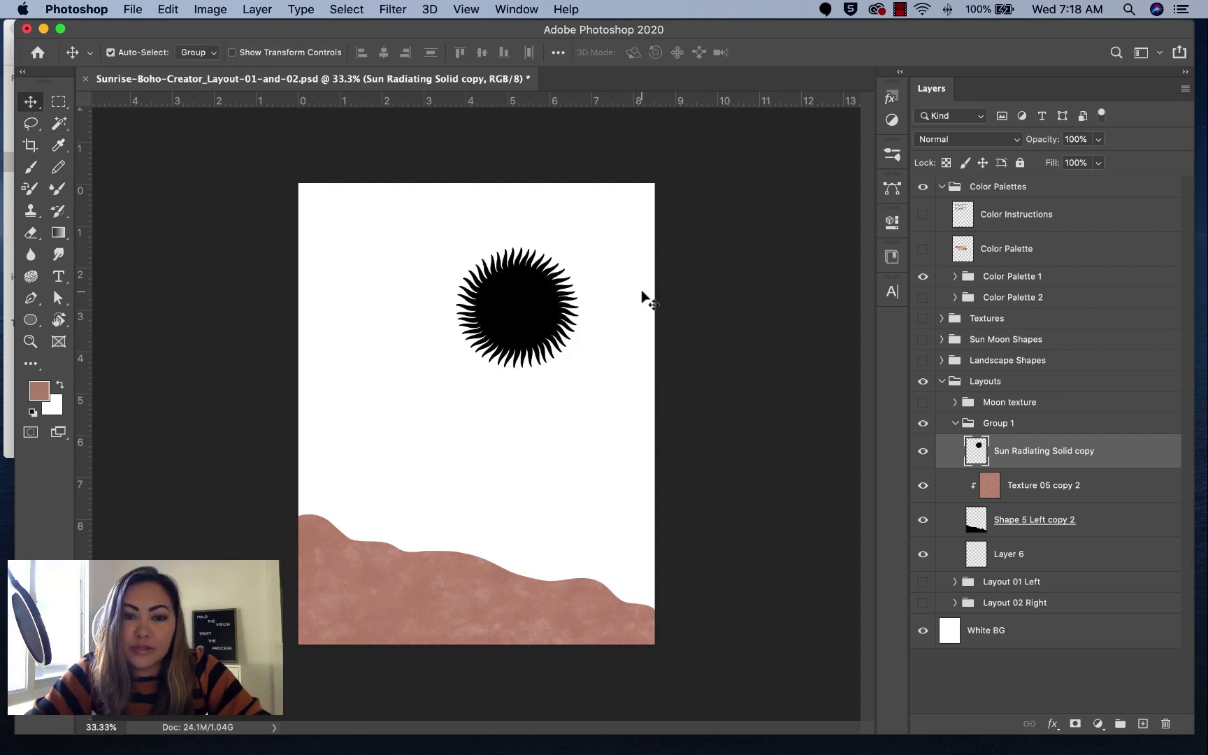
Duplicate the beige Texture 02 into Group 1 and clip it to the radiating sun.
click(955, 278)
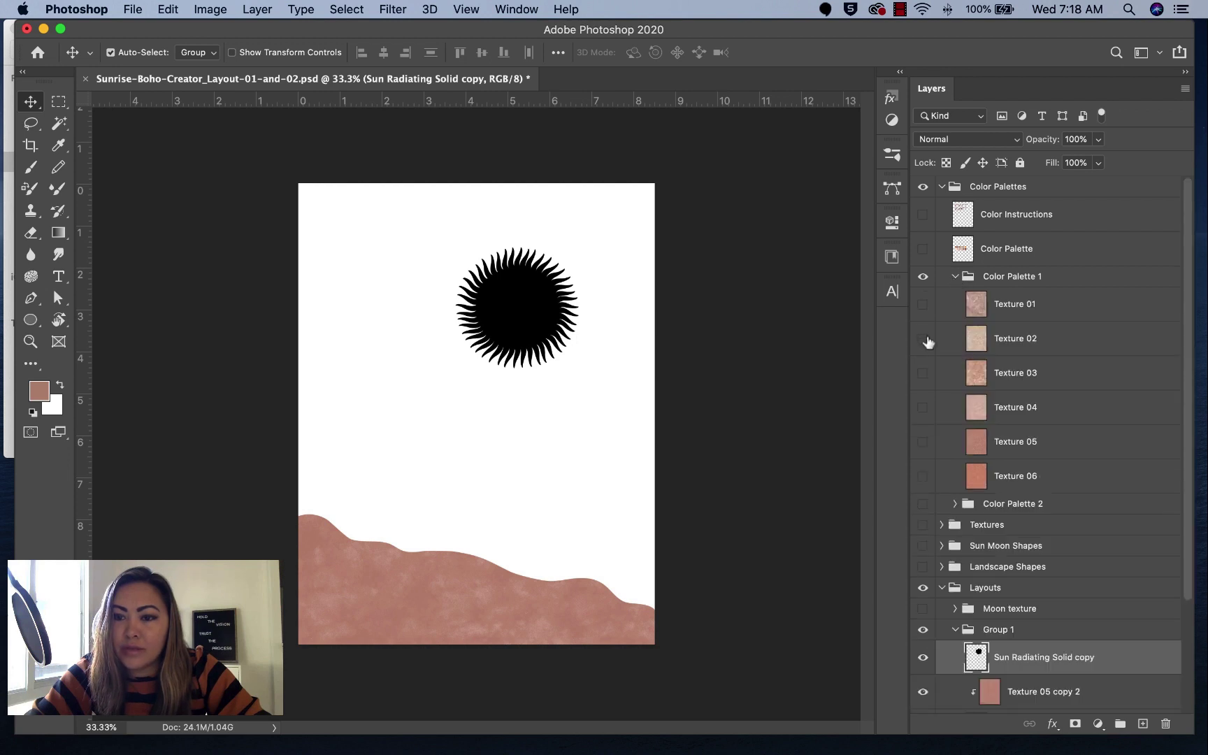
click(923, 340)
click(1043, 353)
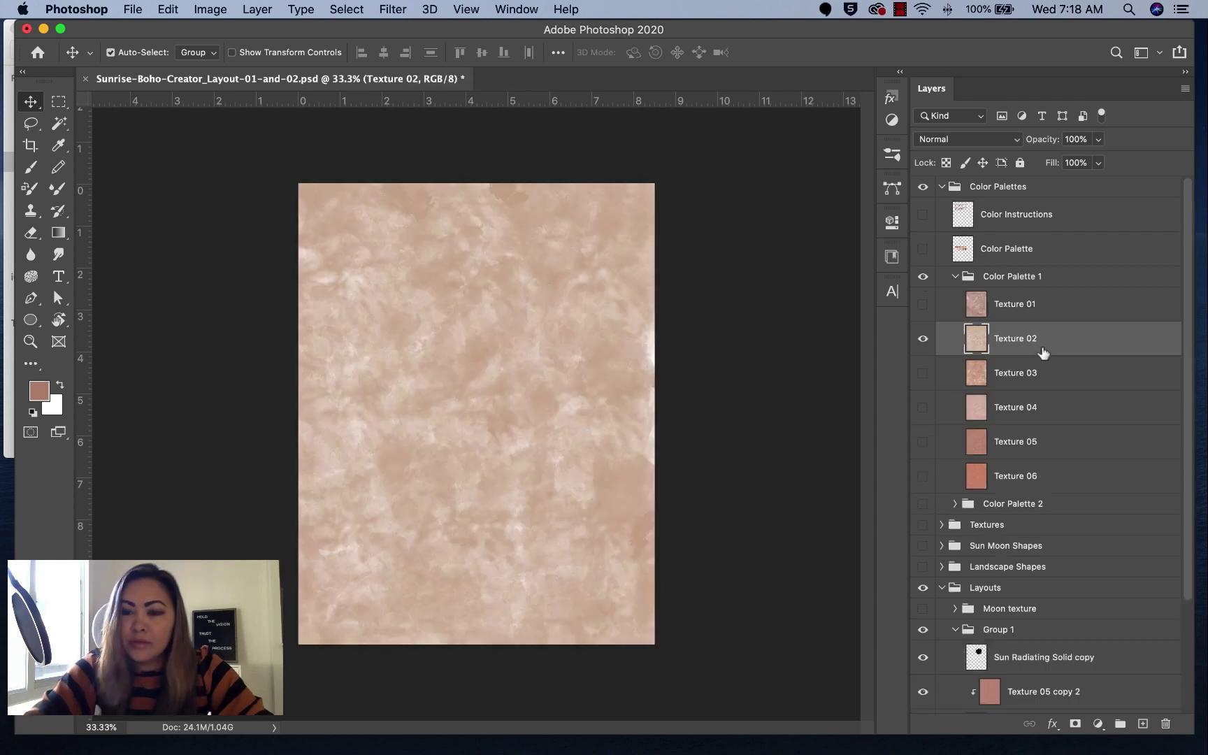
key(super+j)
drag(1043, 353, 1041, 545)
scroll(992, 318, up, 5)
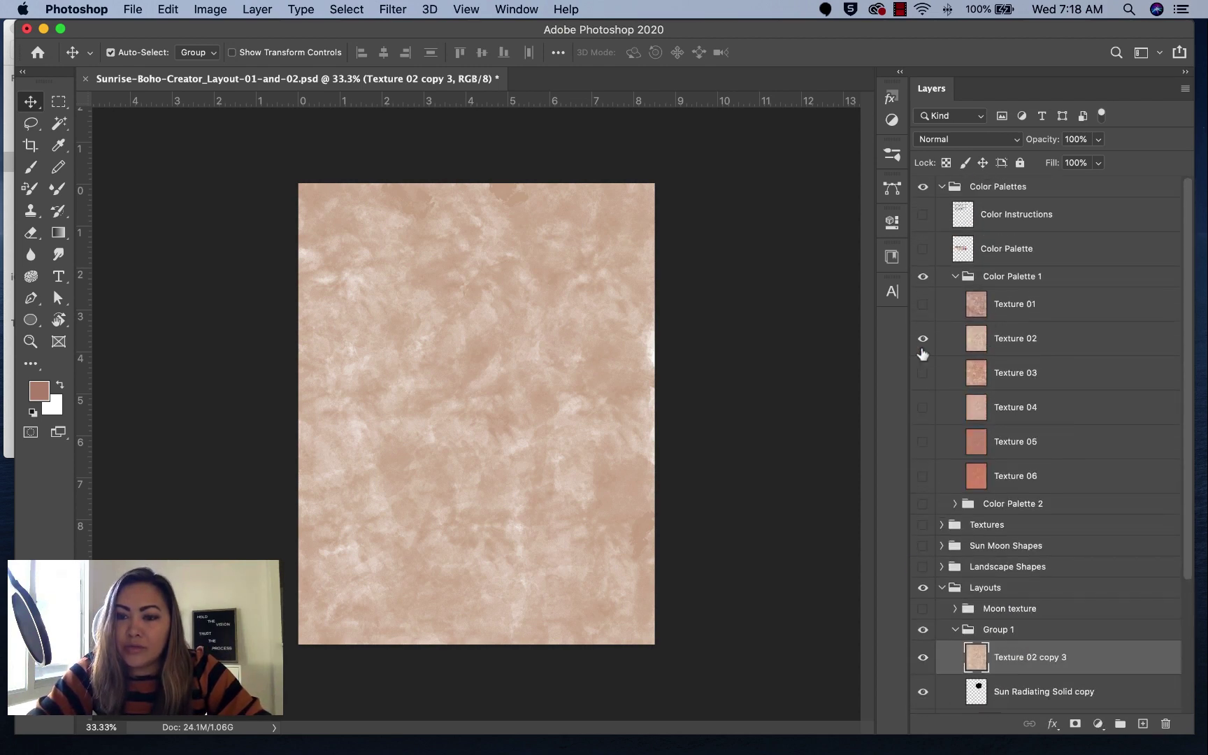
click(955, 276)
click(923, 276)
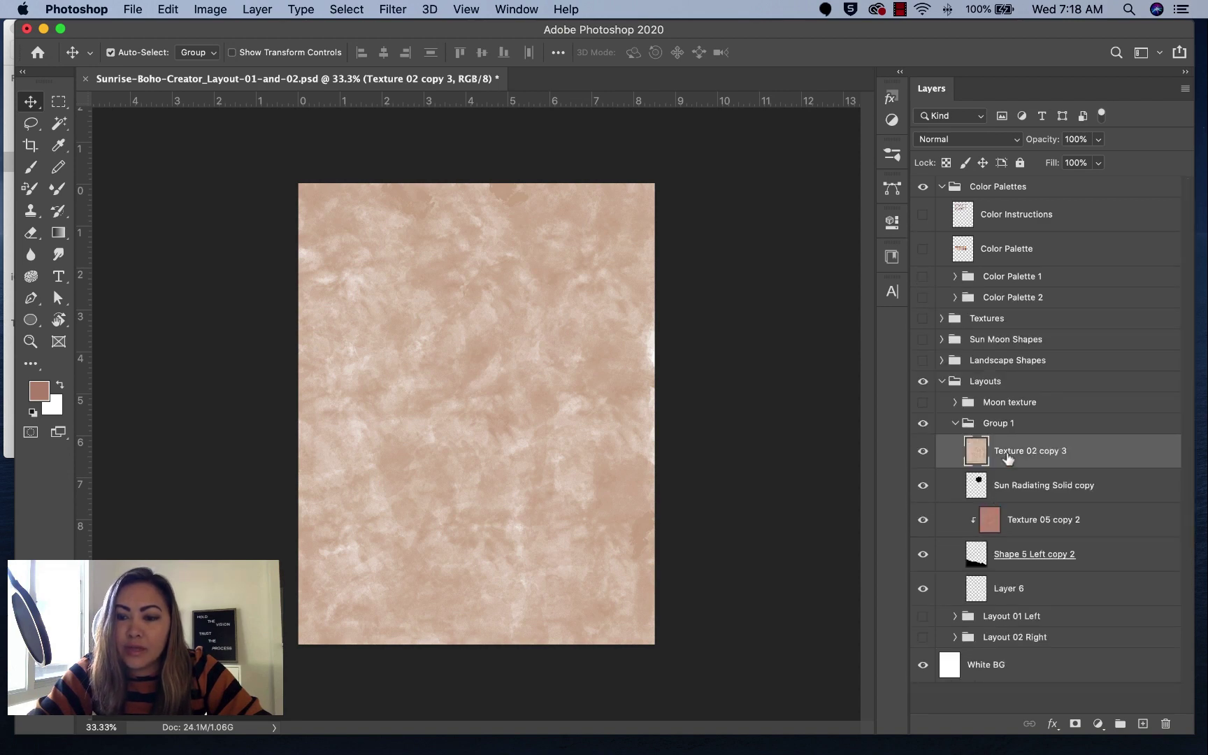
right_click(1095, 450)
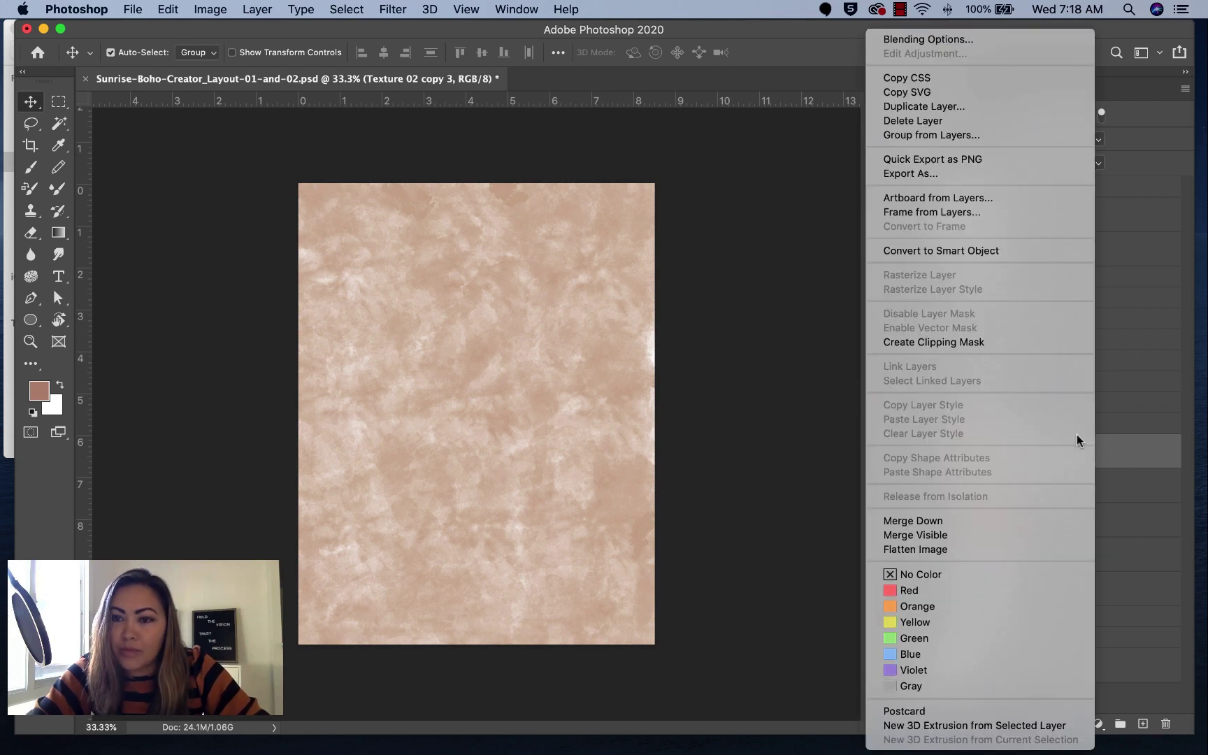
click(942, 341)
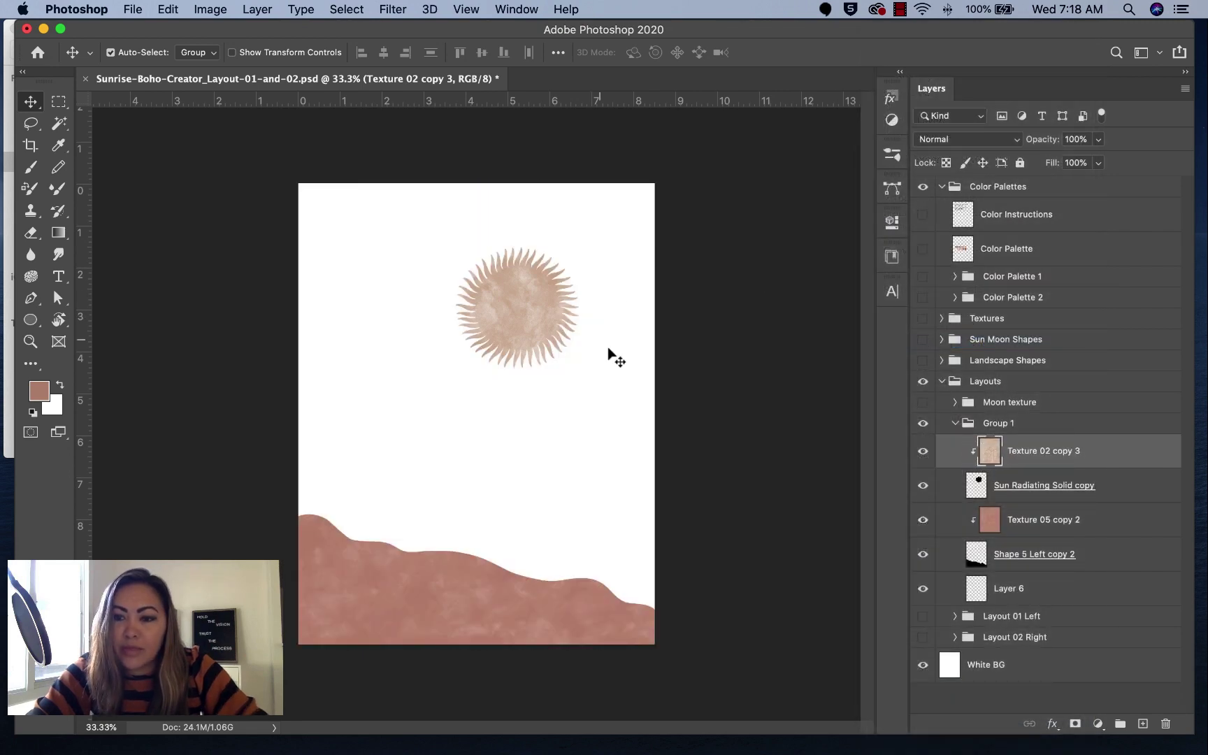
Free Transform the sun toward the upper left and realign its texture copy over it.
click(1020, 486)
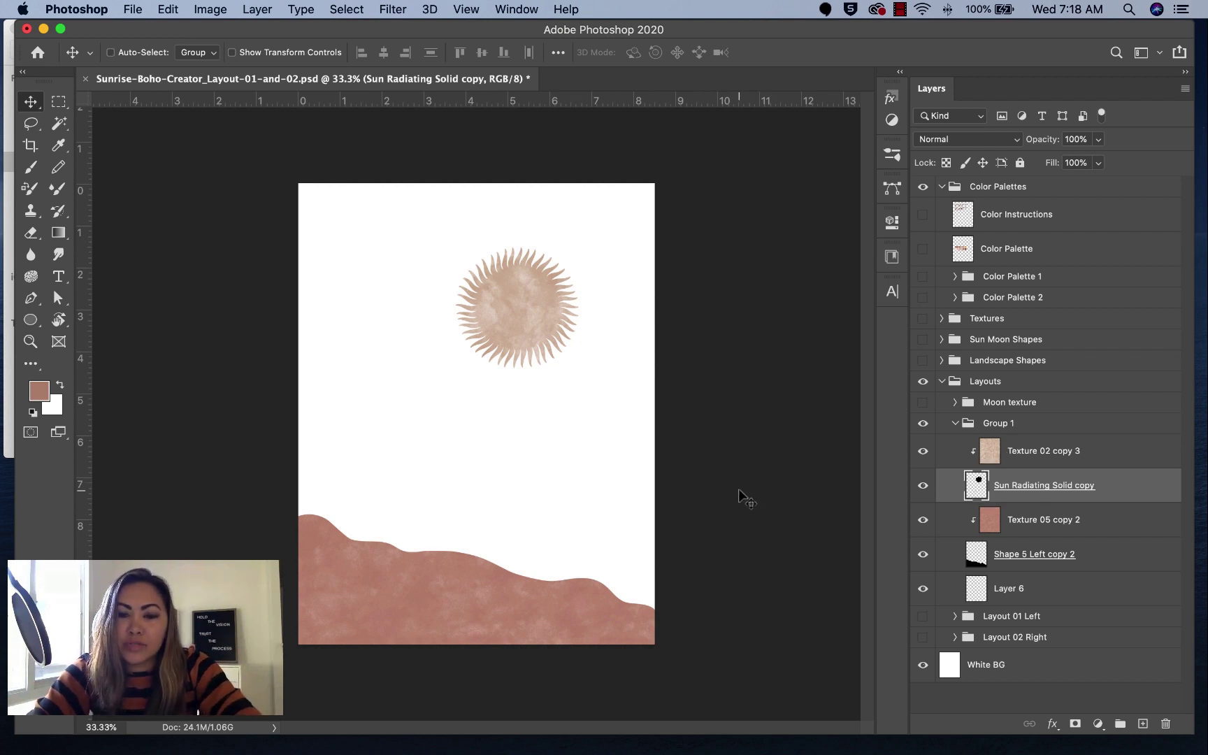
key(super+t)
drag(563, 296, 506, 296)
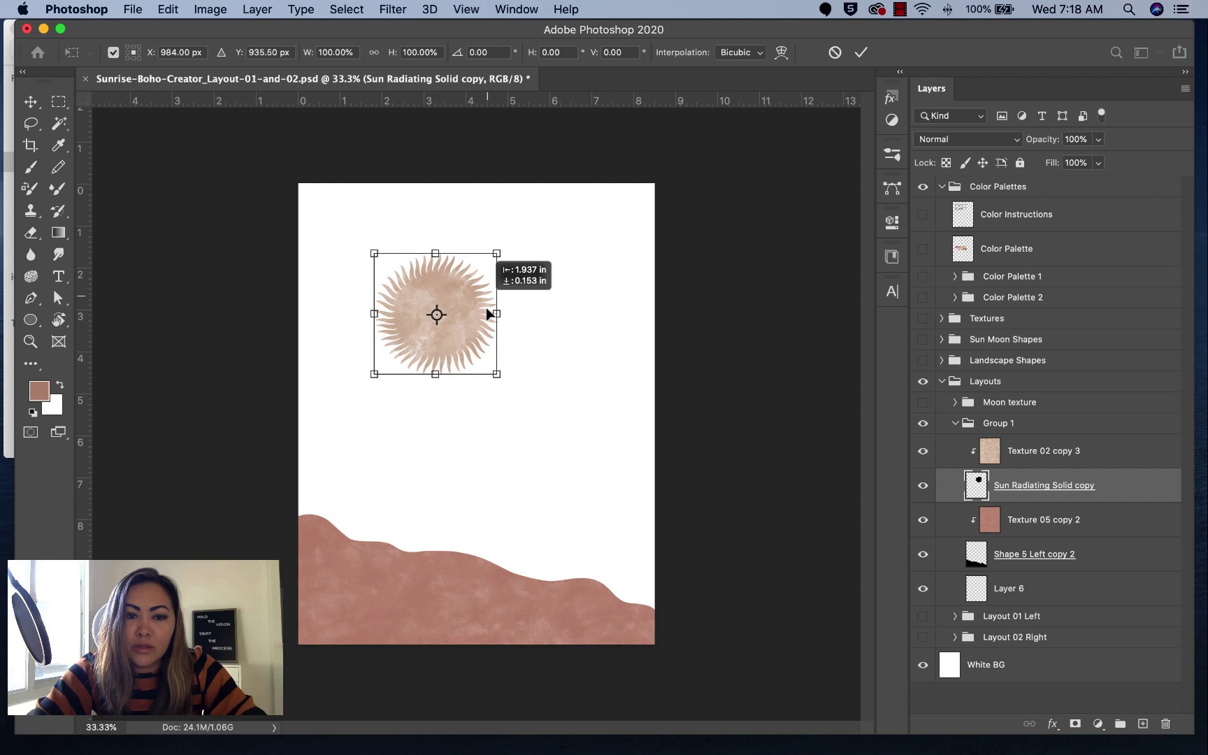
mouse_move(488, 314)
mouse_down()
mouse_move(443, 346)
mouse_move(499, 325)
mouse_move(458, 311)
mouse_move(474, 316)
mouse_up()
click(1039, 451)
key(super+t)
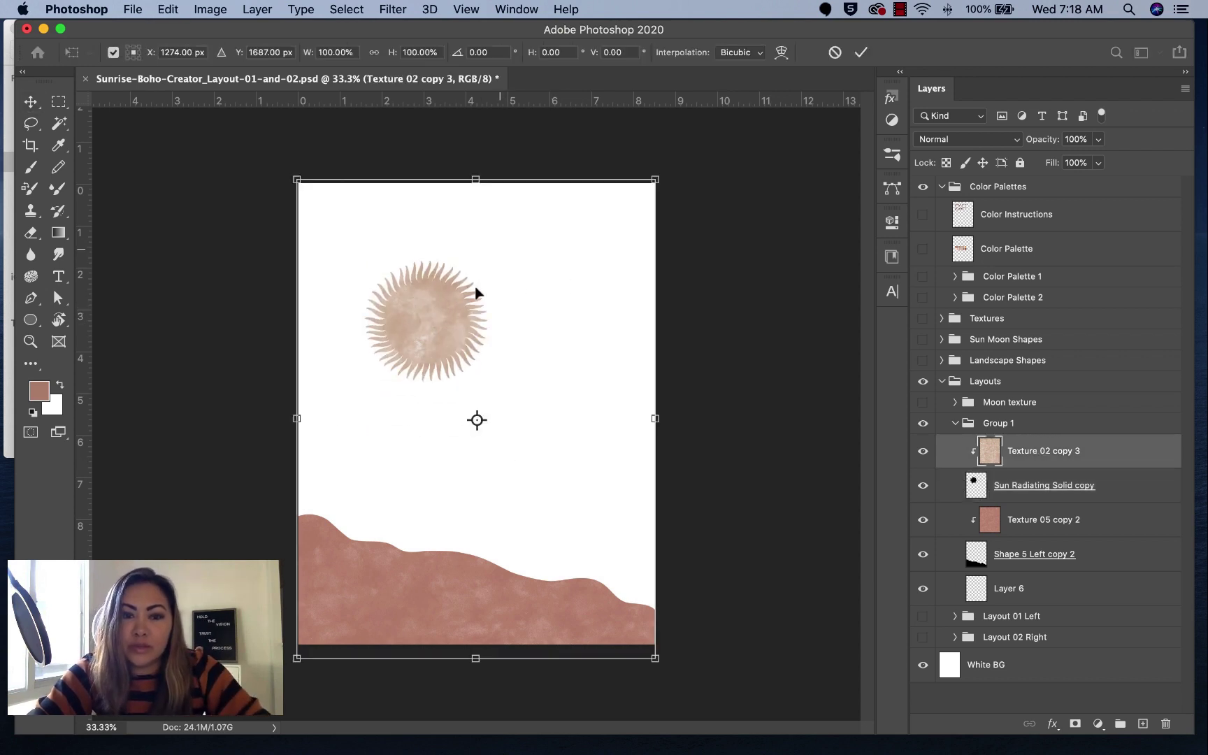
drag(470, 306, 497, 269)
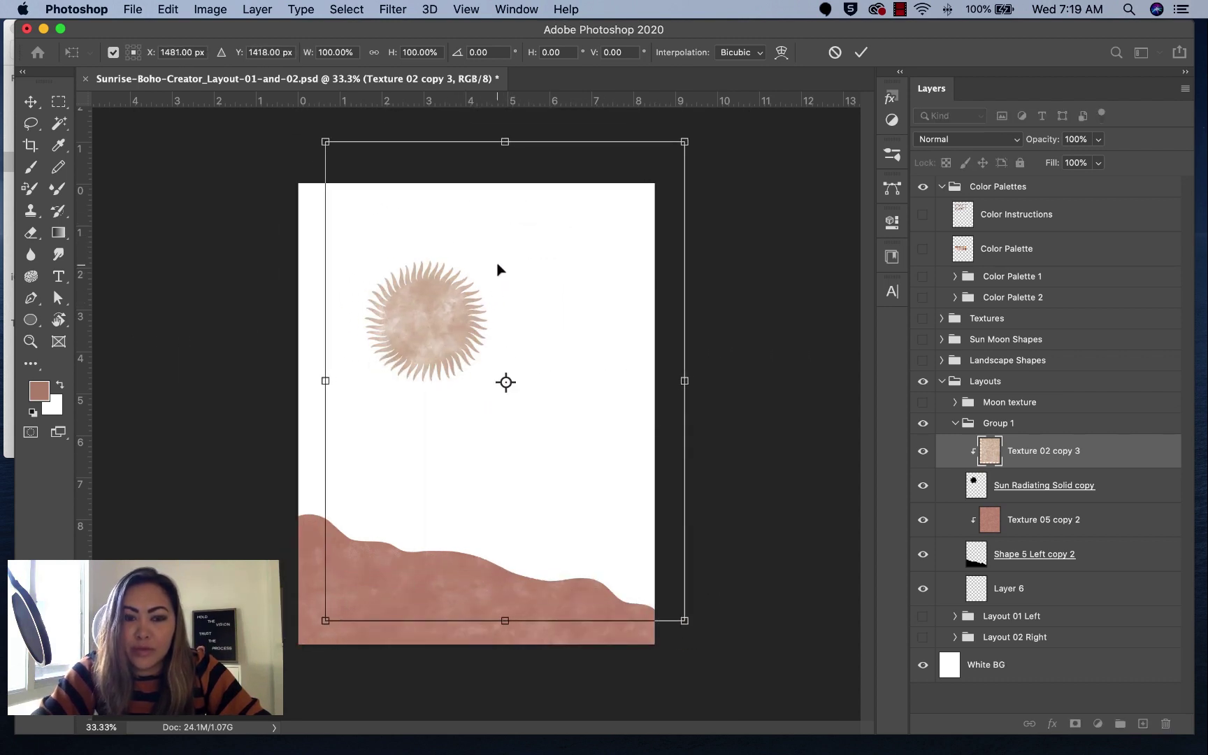
key(Return)
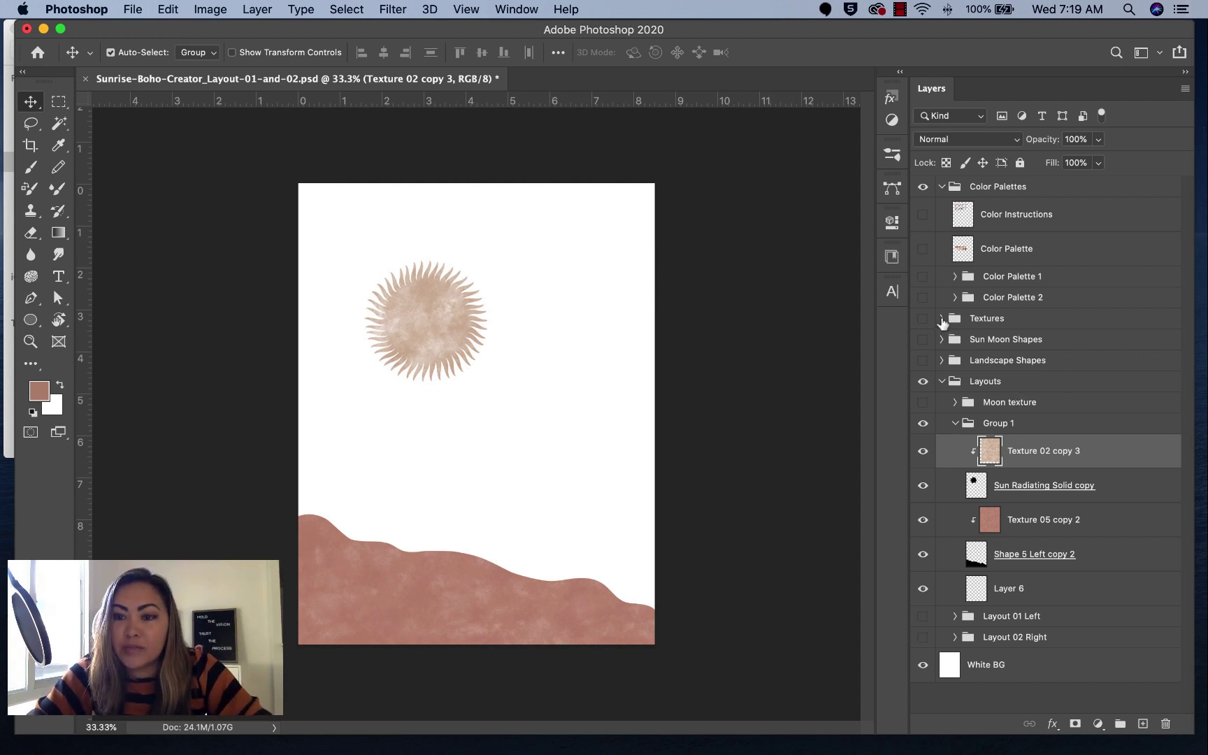
Show the Textures group and Color Fill 1, previewing the White, Medium and Small White Scatter speckles.
click(923, 318)
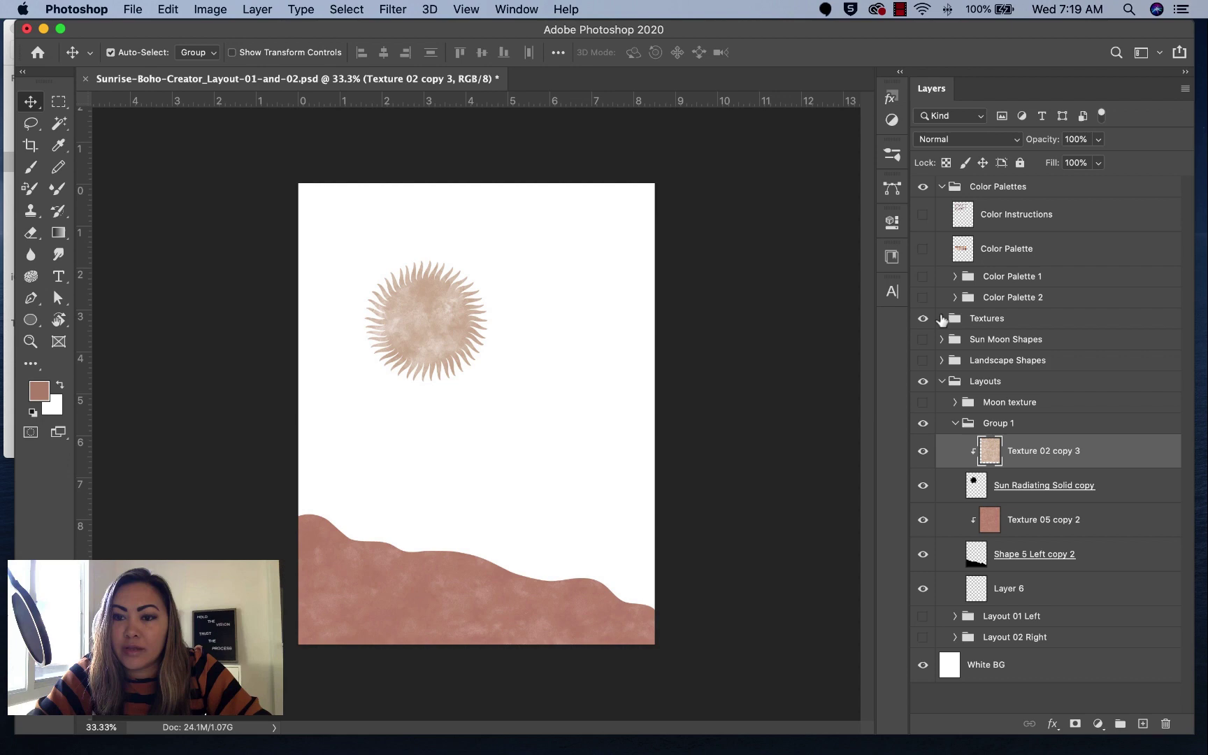
click(942, 319)
click(923, 545)
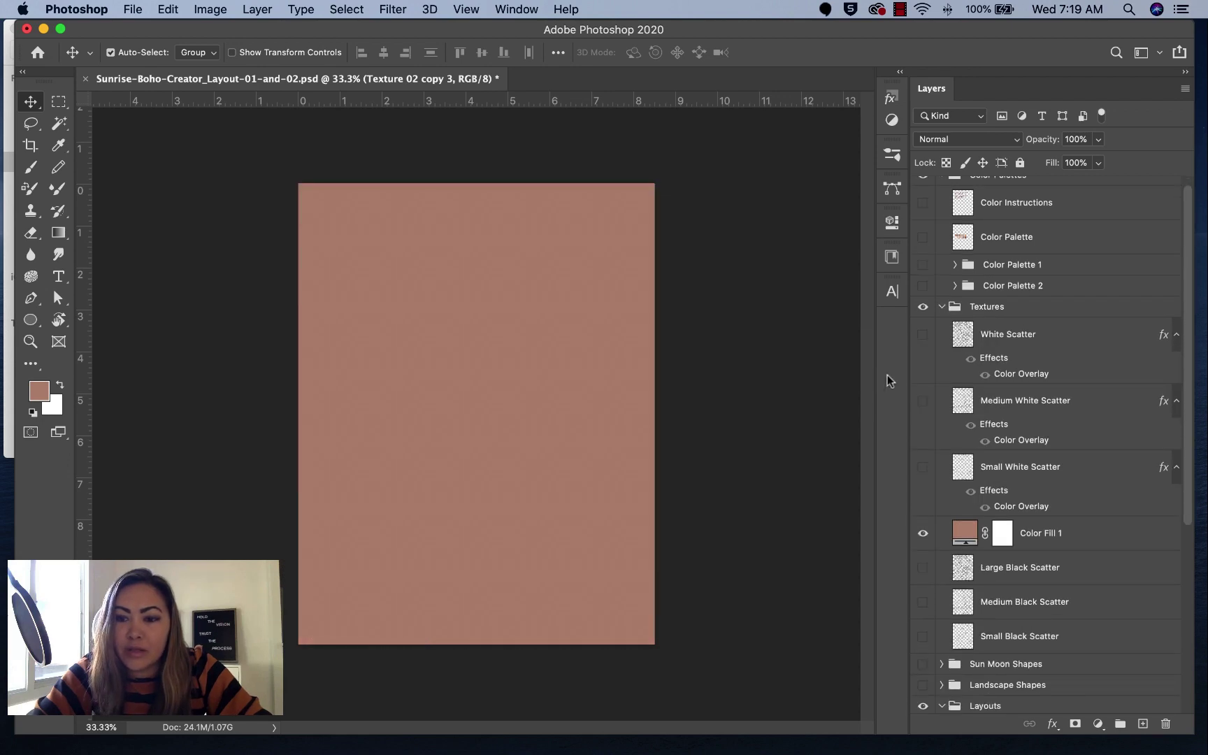
click(923, 336)
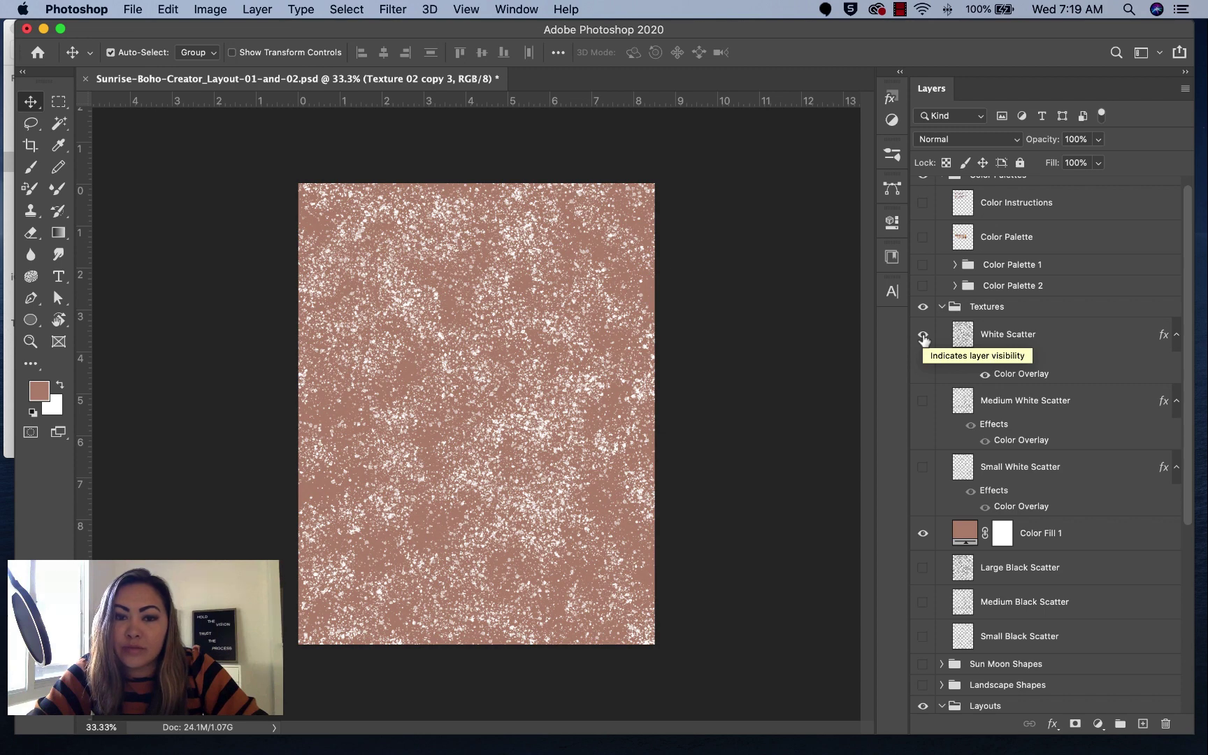
click(923, 338)
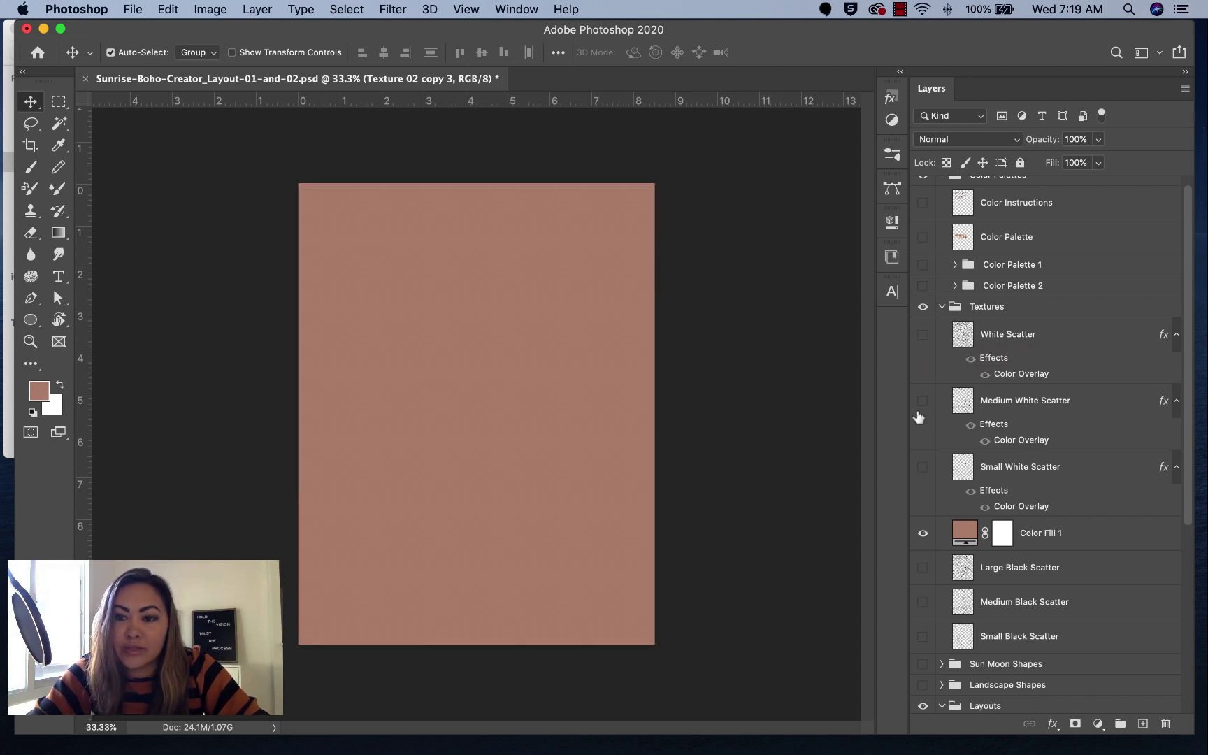
click(921, 400)
click(921, 402)
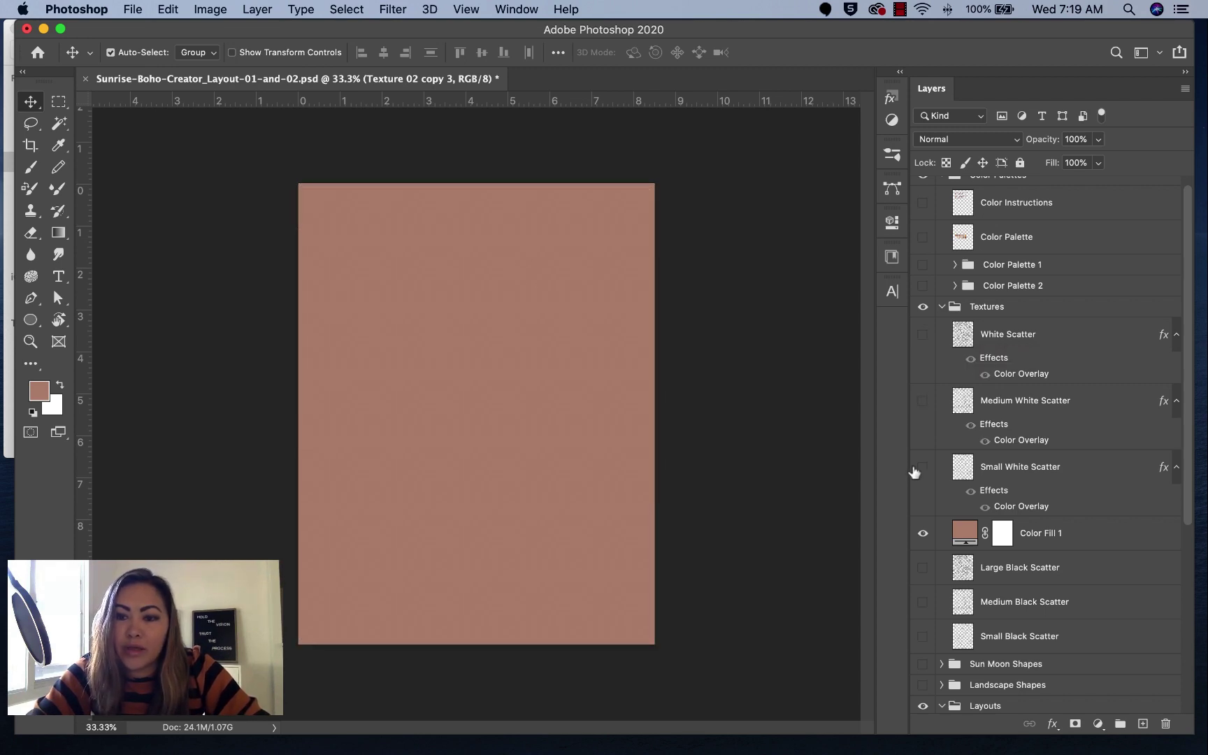
click(923, 468)
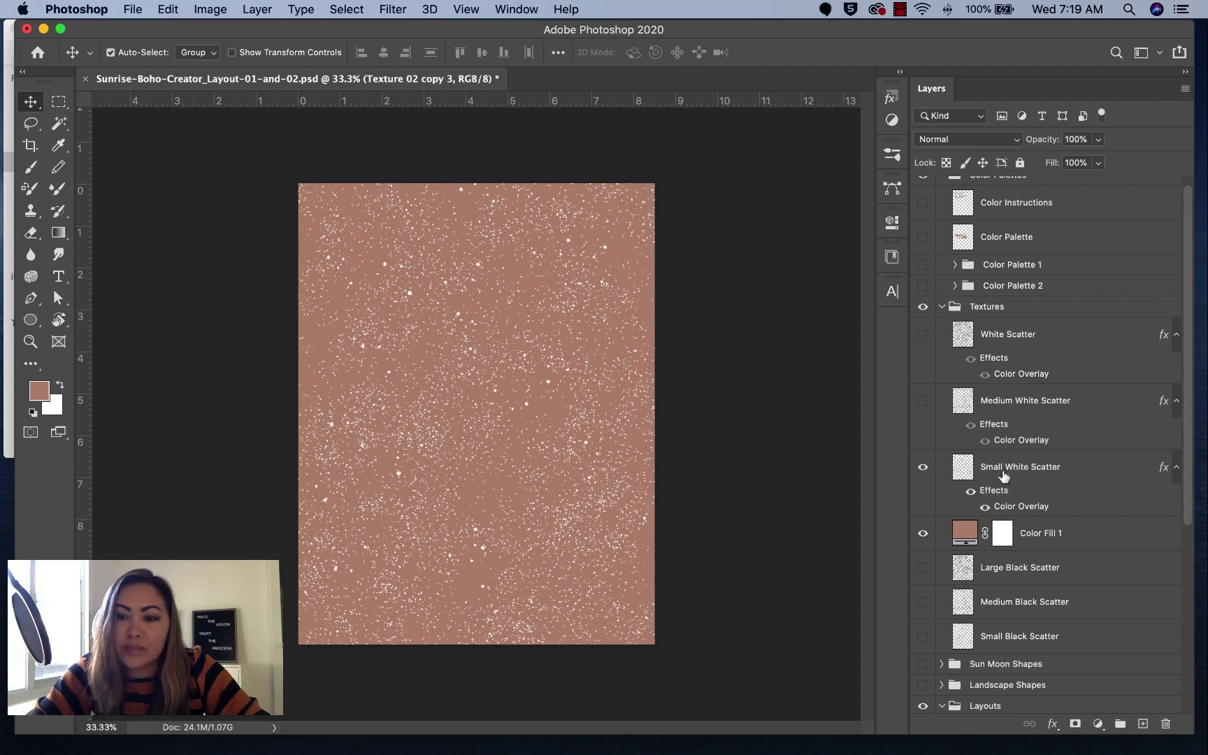
Duplicate Small White Scatter and move the copy into Group 1, hiding Color Fill 1.
click(1005, 477)
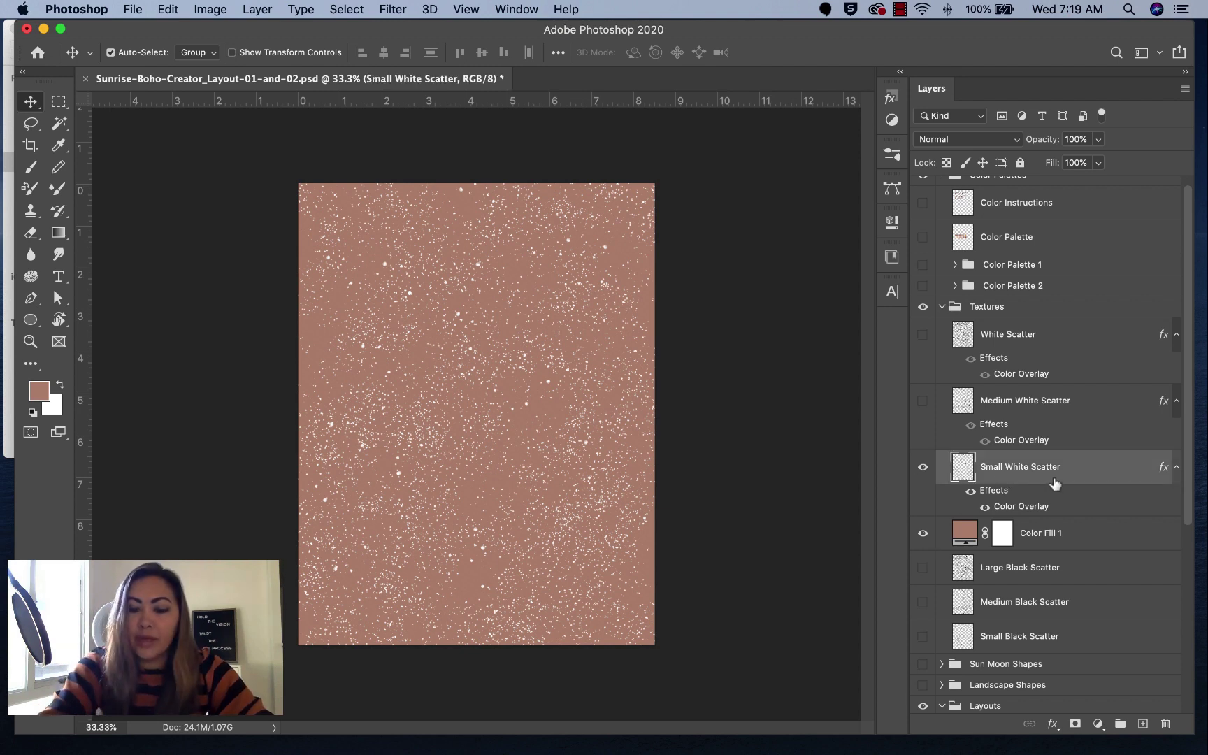
key(super+j)
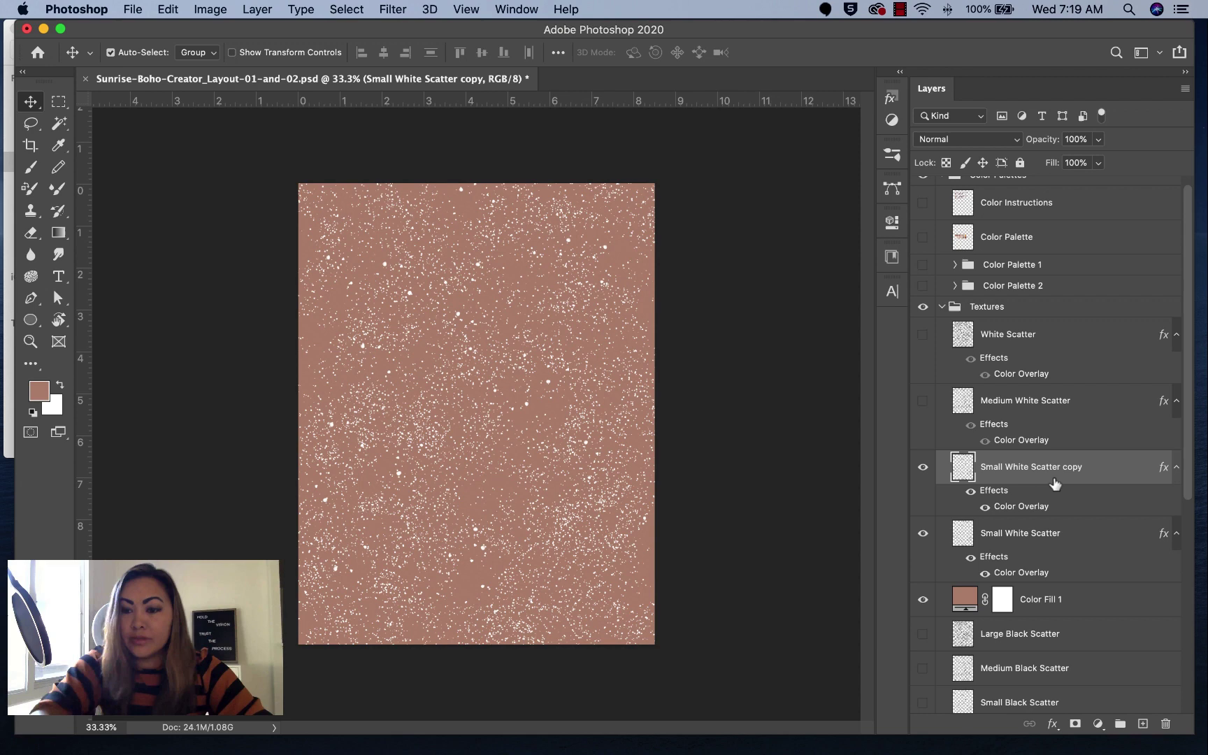
click(923, 599)
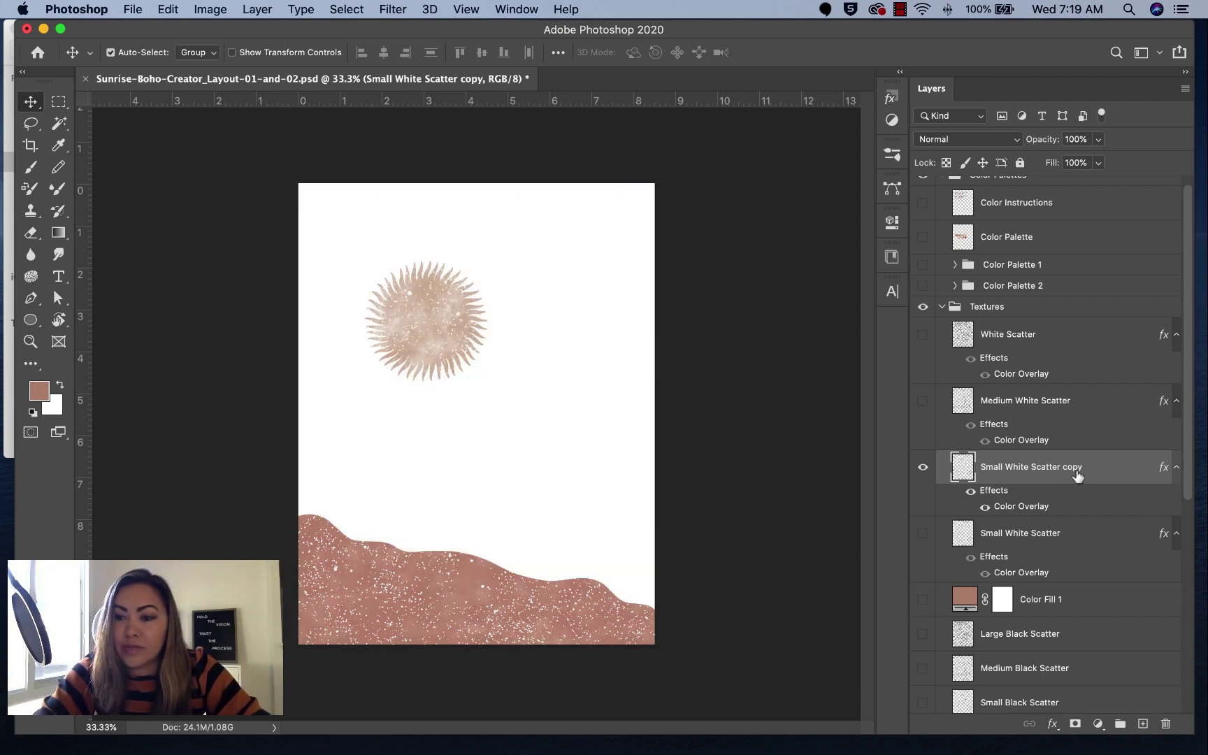
drag(1075, 475, 1050, 528)
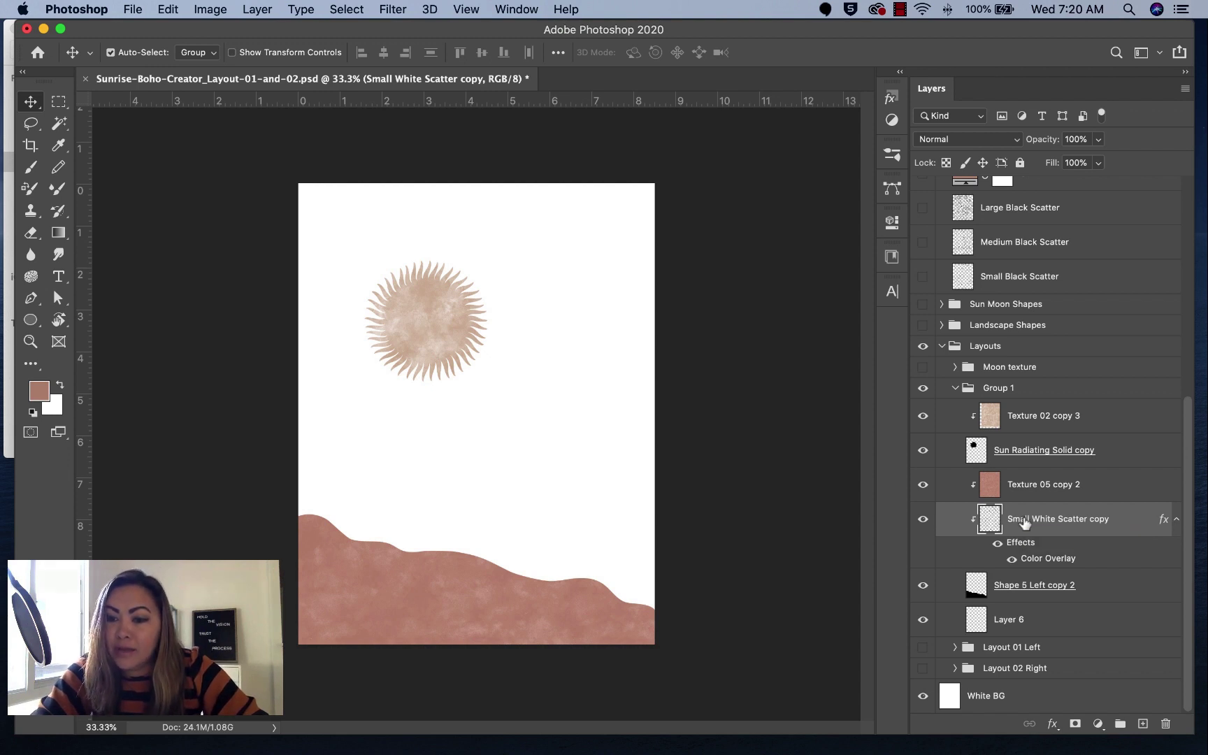
Place the speckle copy above Texture 05 copy 2 and lower its opacity to 47%.
drag(1024, 522, 1023, 481)
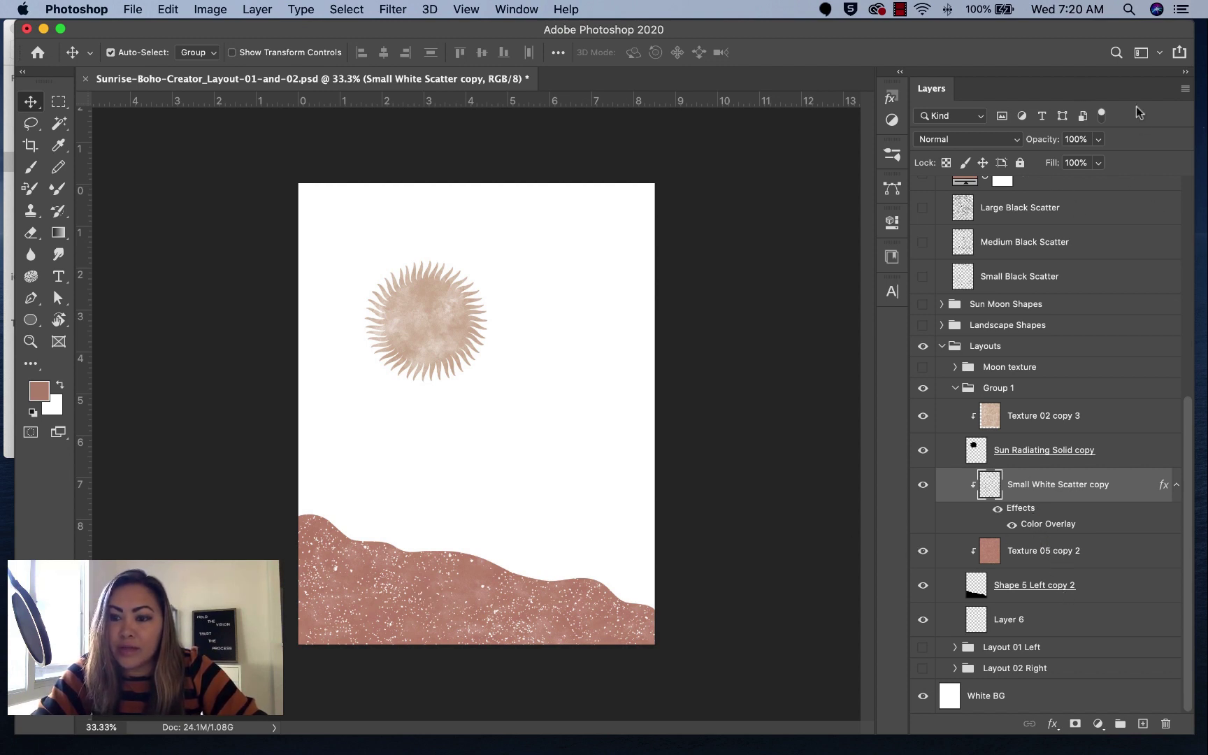
click(1098, 139)
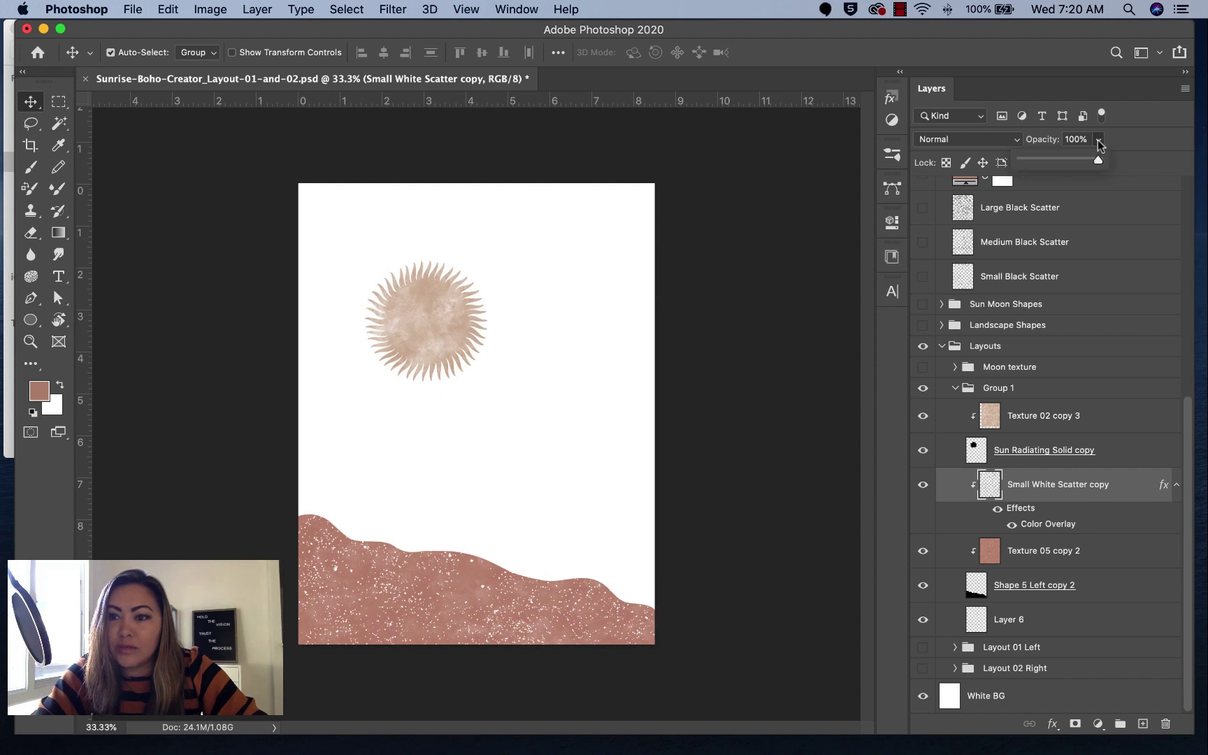
drag(1098, 162, 1058, 162)
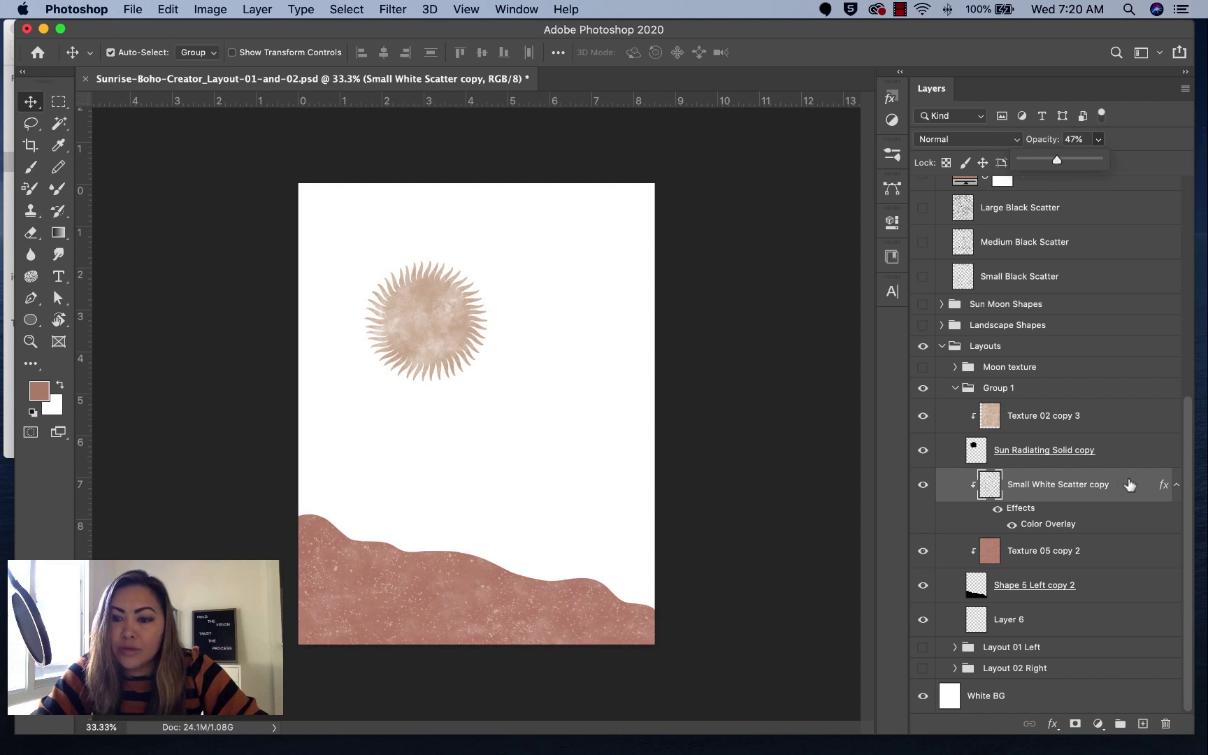
click(1131, 485)
Change the speckles' Color Overlay to greyish brown #766c6c.
double_click(1131, 484)
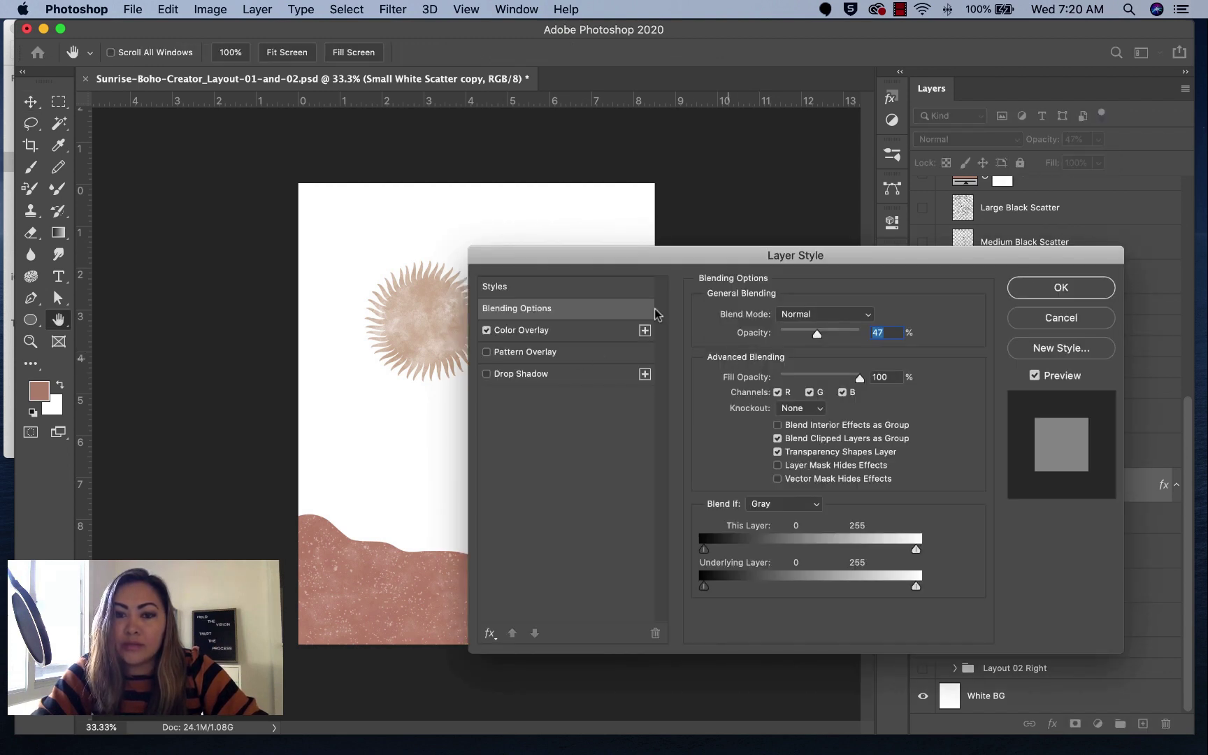
click(521, 331)
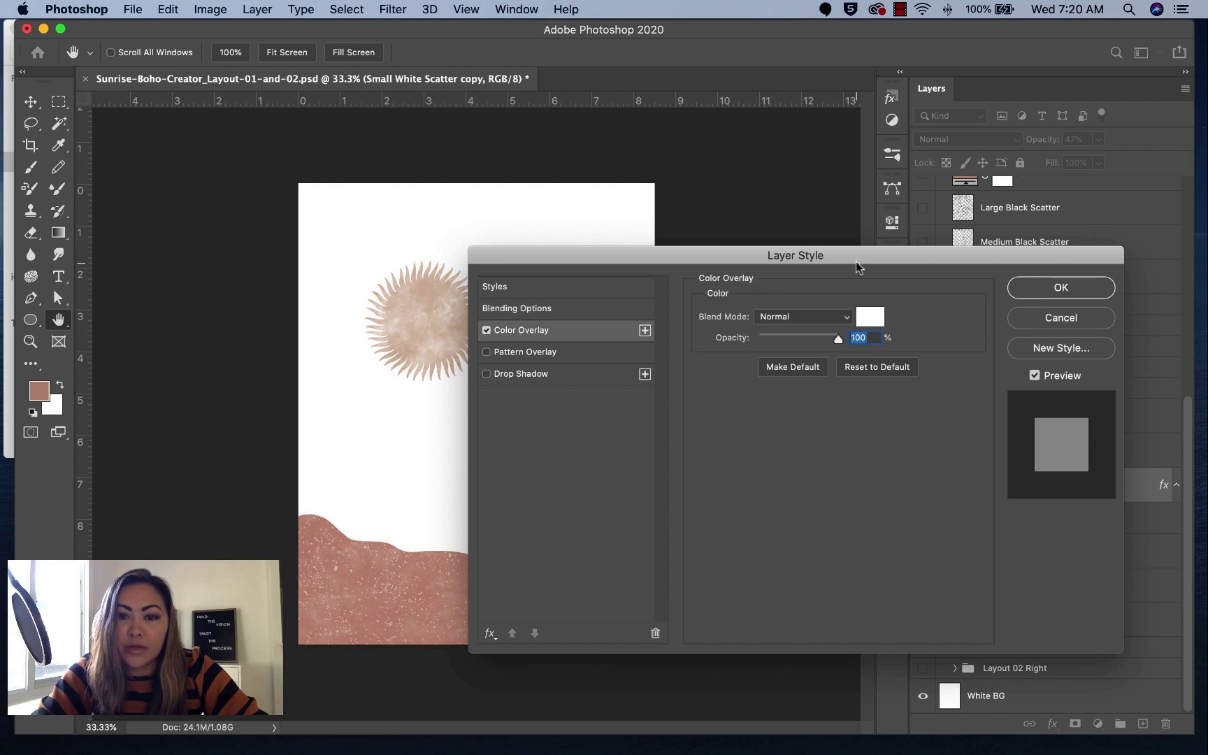
click(870, 319)
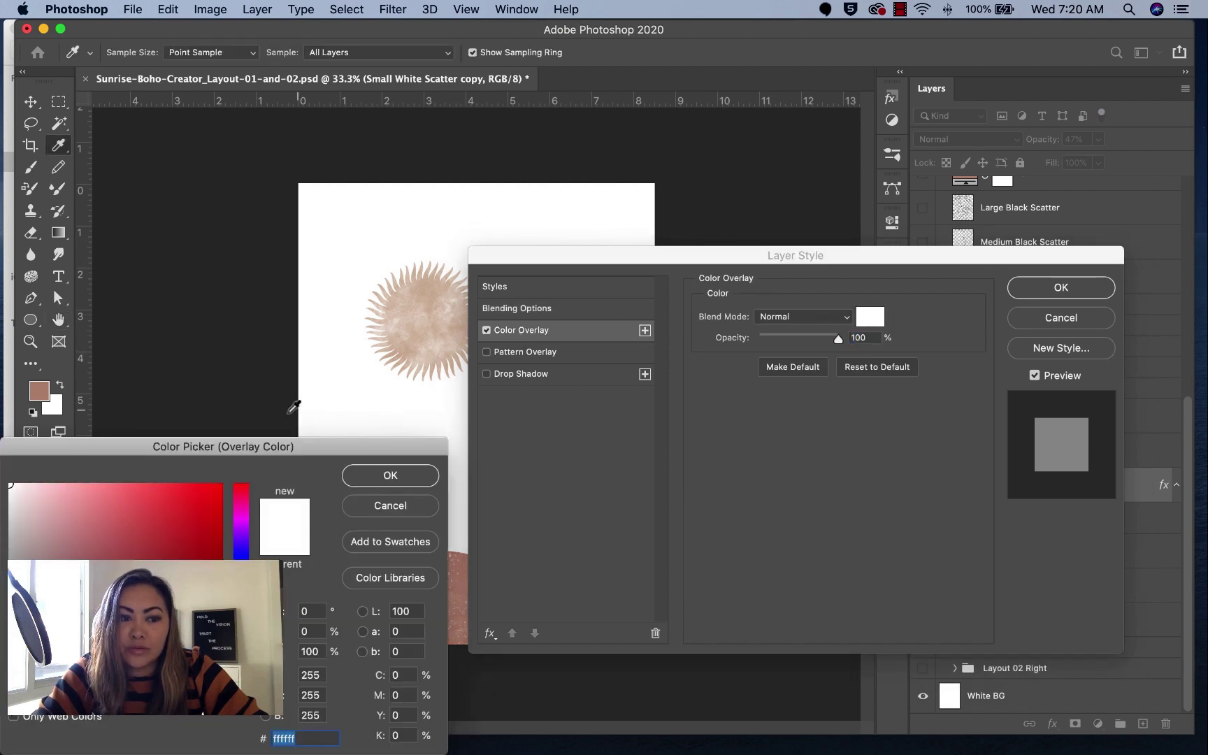
click(35, 605)
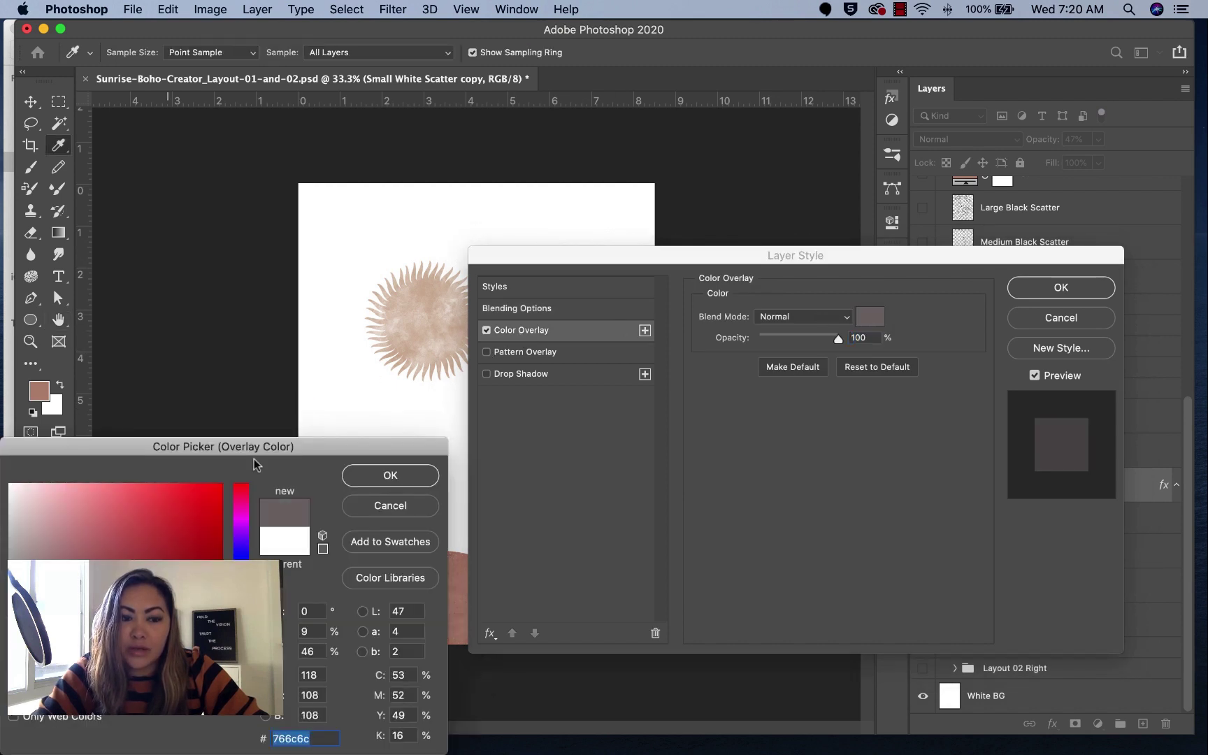
click(378, 475)
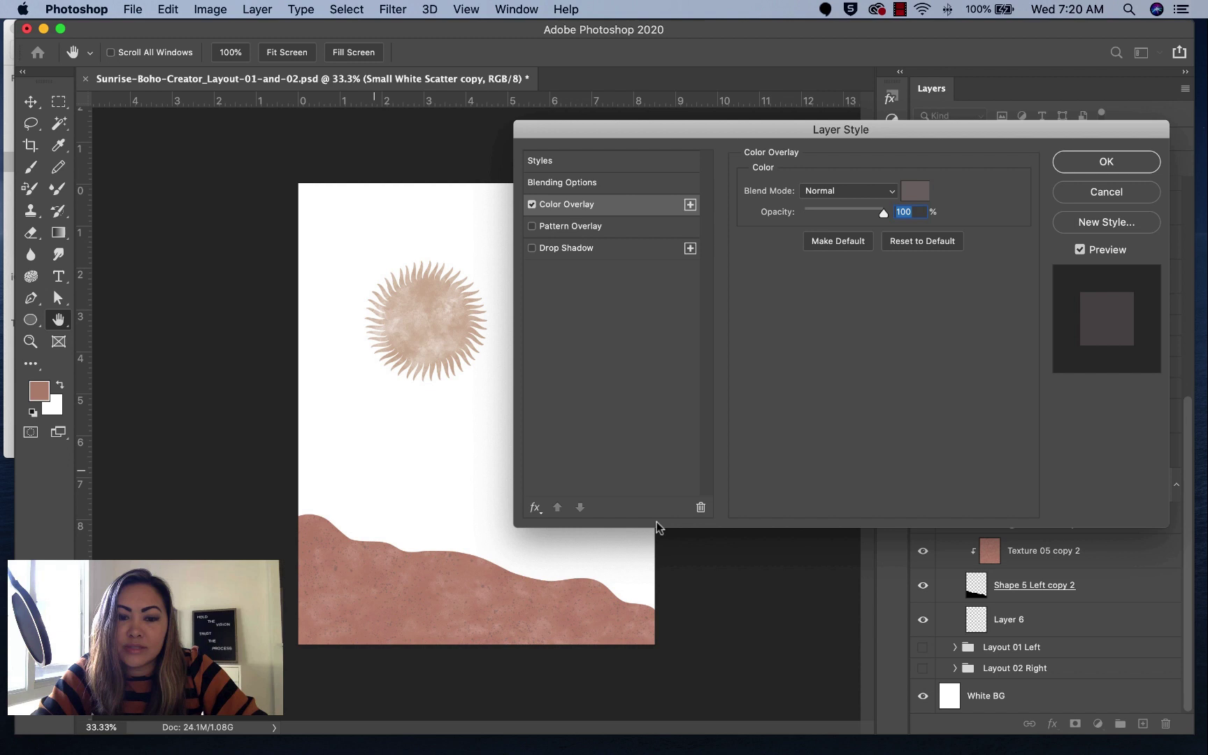
click(1082, 194)
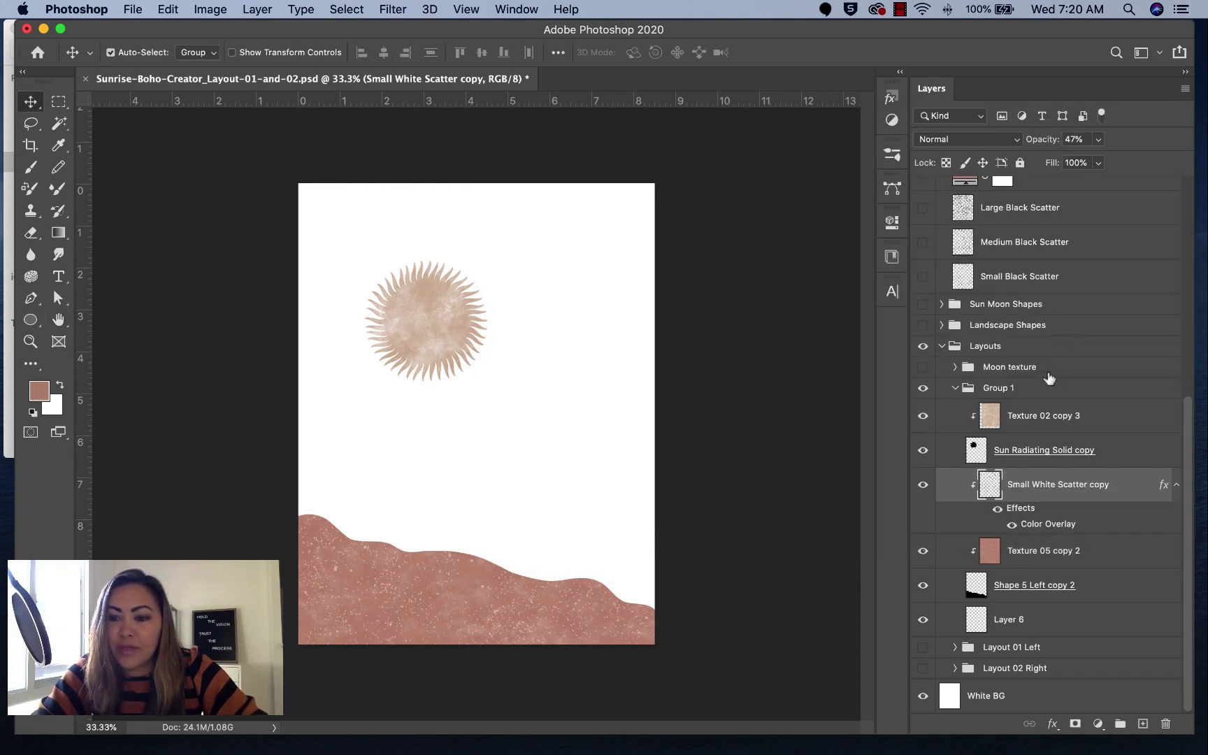
Add a Solid Color fill layer above Layer 6 in Group 1, set to pale pink #f2e0d8.
click(955, 389)
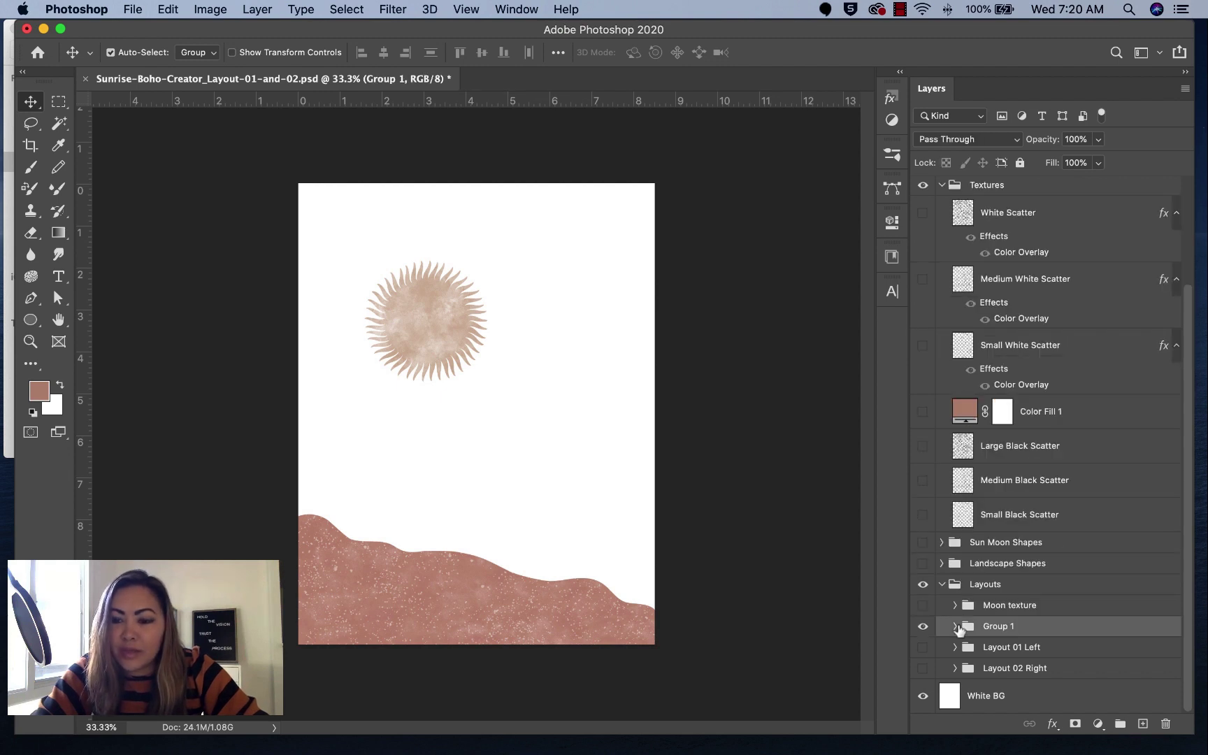
click(954, 626)
scroll(958, 619, down, 5)
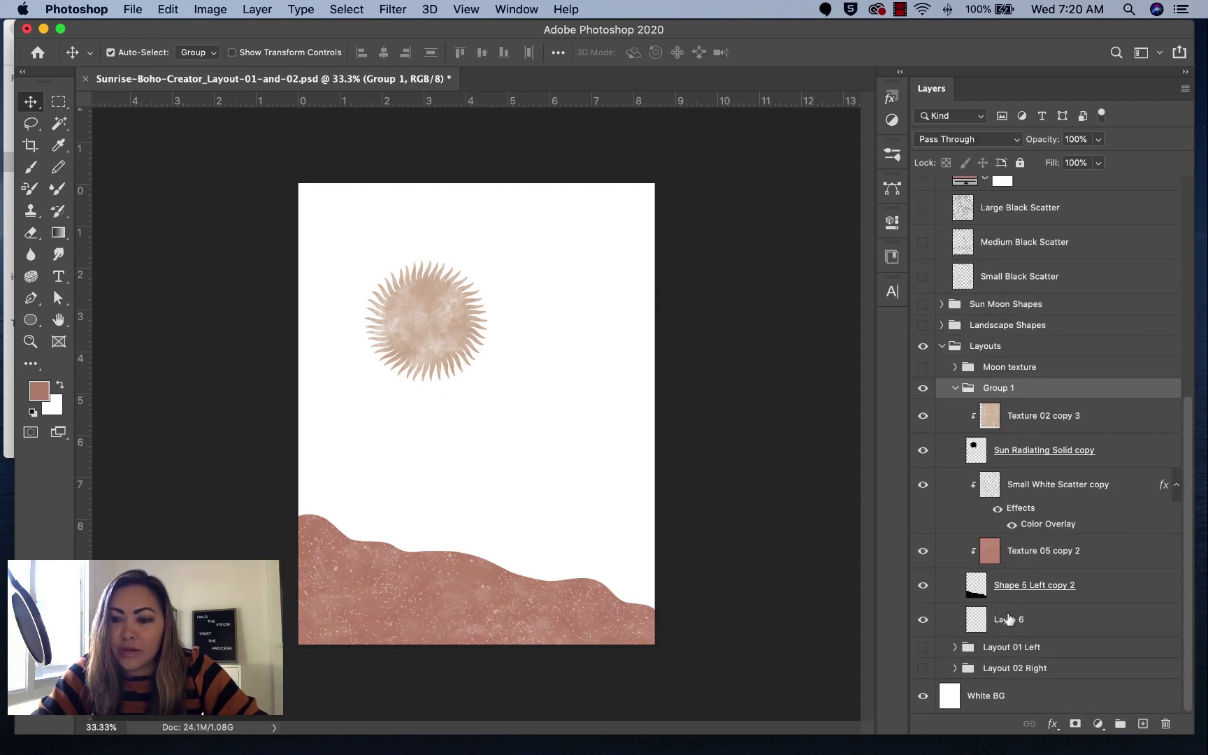
click(1019, 631)
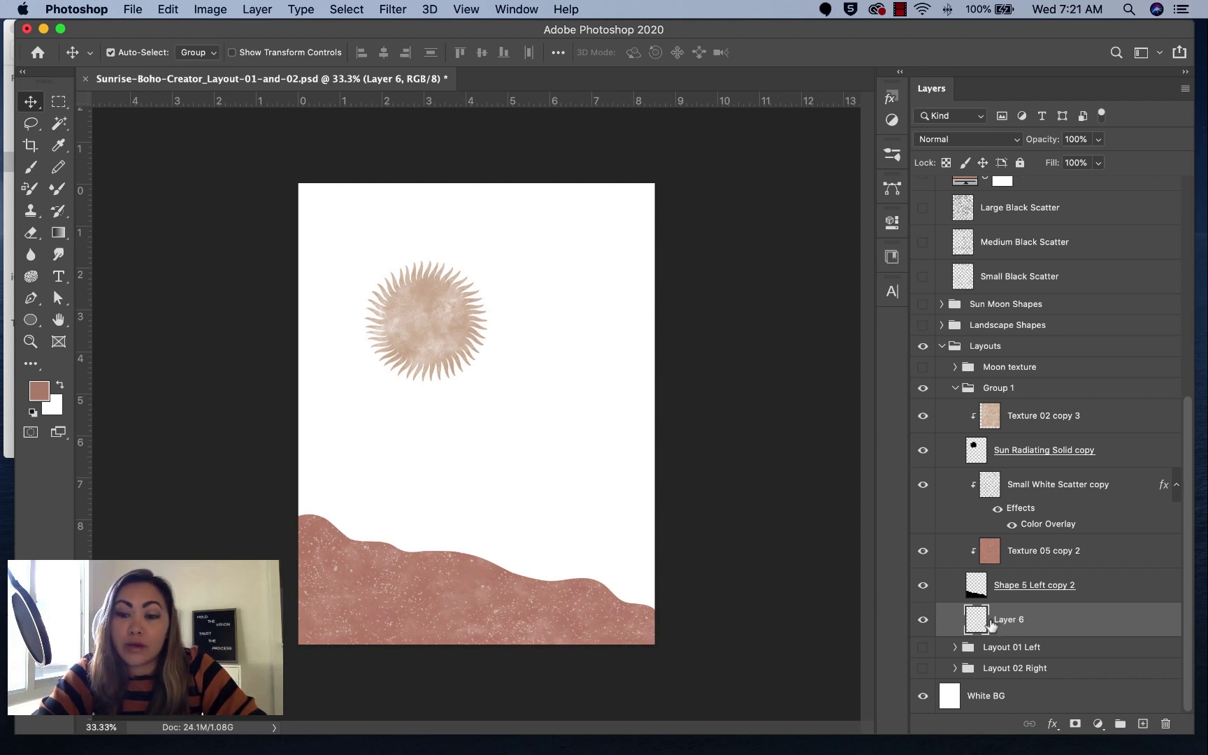
click(1099, 724)
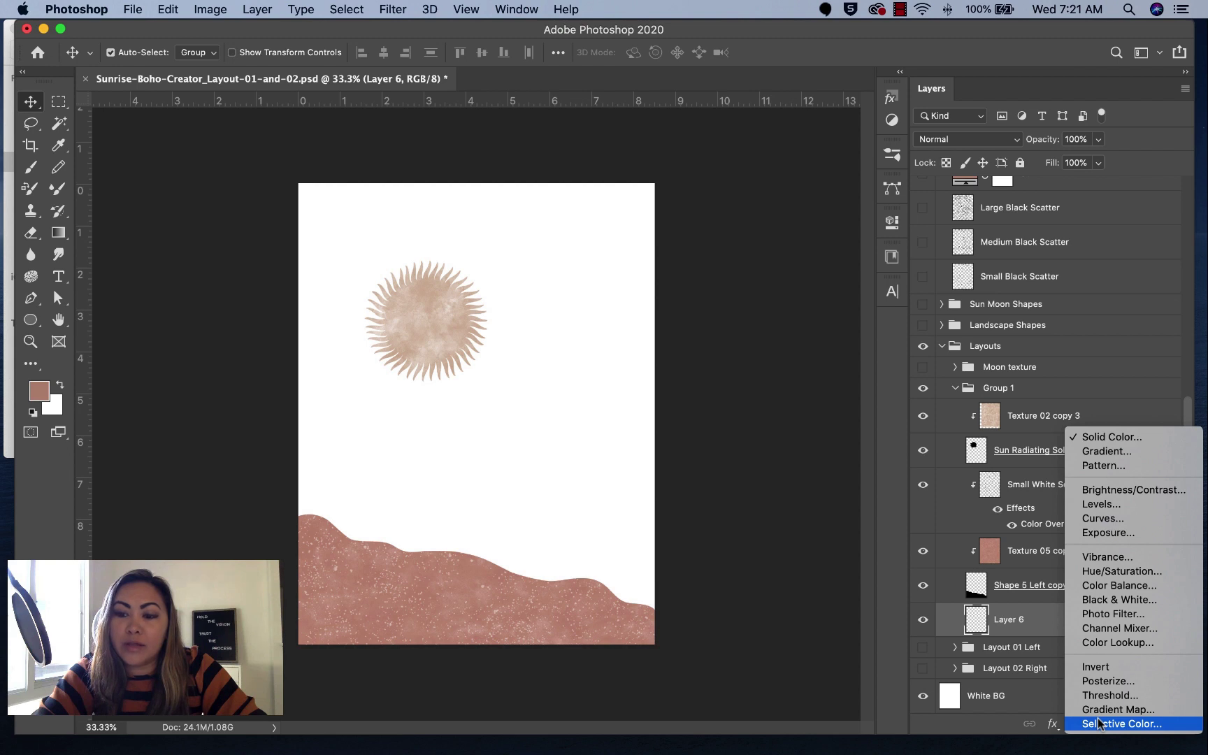
click(1086, 438)
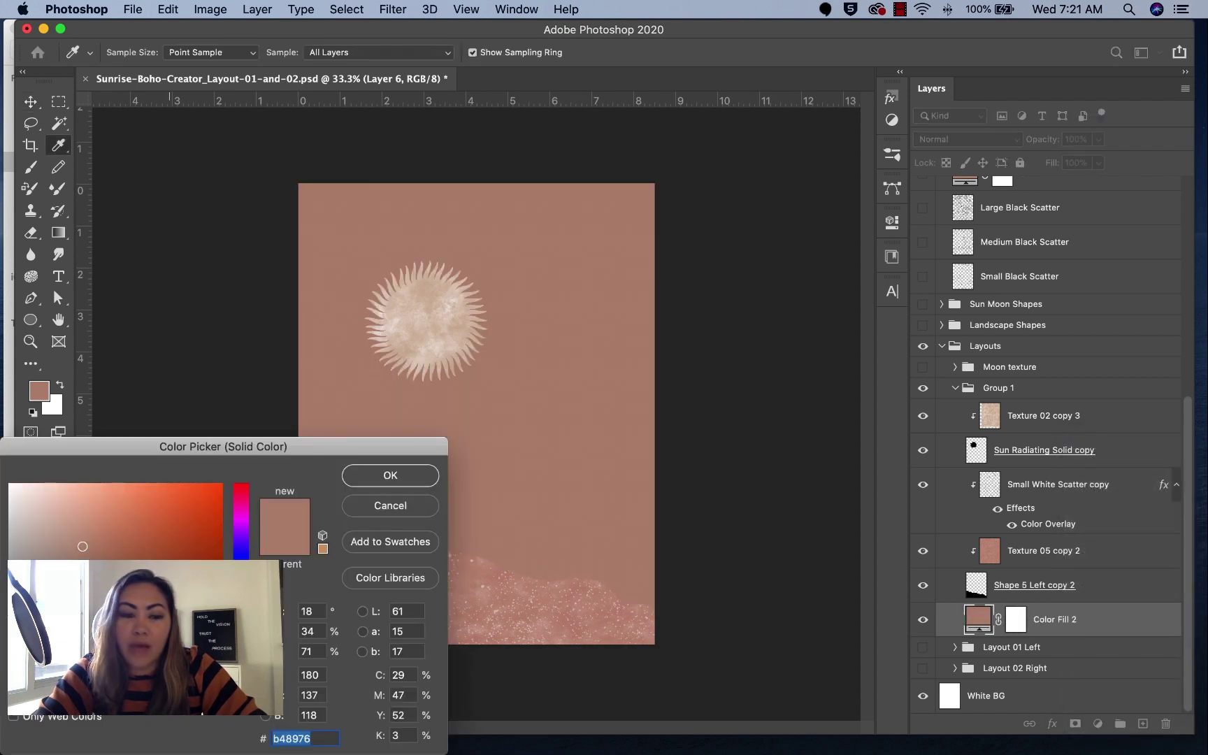
mouse_move(58, 534)
mouse_down()
mouse_move(36, 500)
mouse_move(63, 531)
mouse_move(44, 511)
mouse_move(55, 516)
mouse_move(61, 501)
mouse_move(29, 495)
mouse_up()
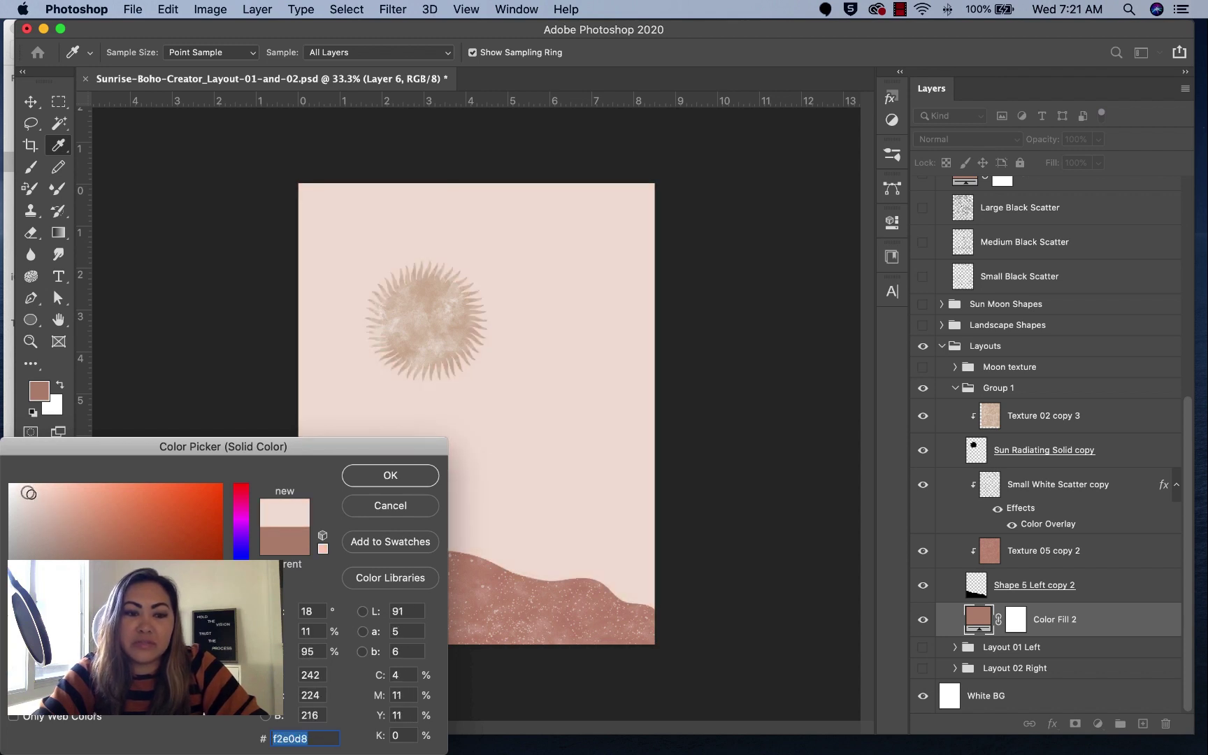
click(387, 476)
scroll(970, 664, up, 2)
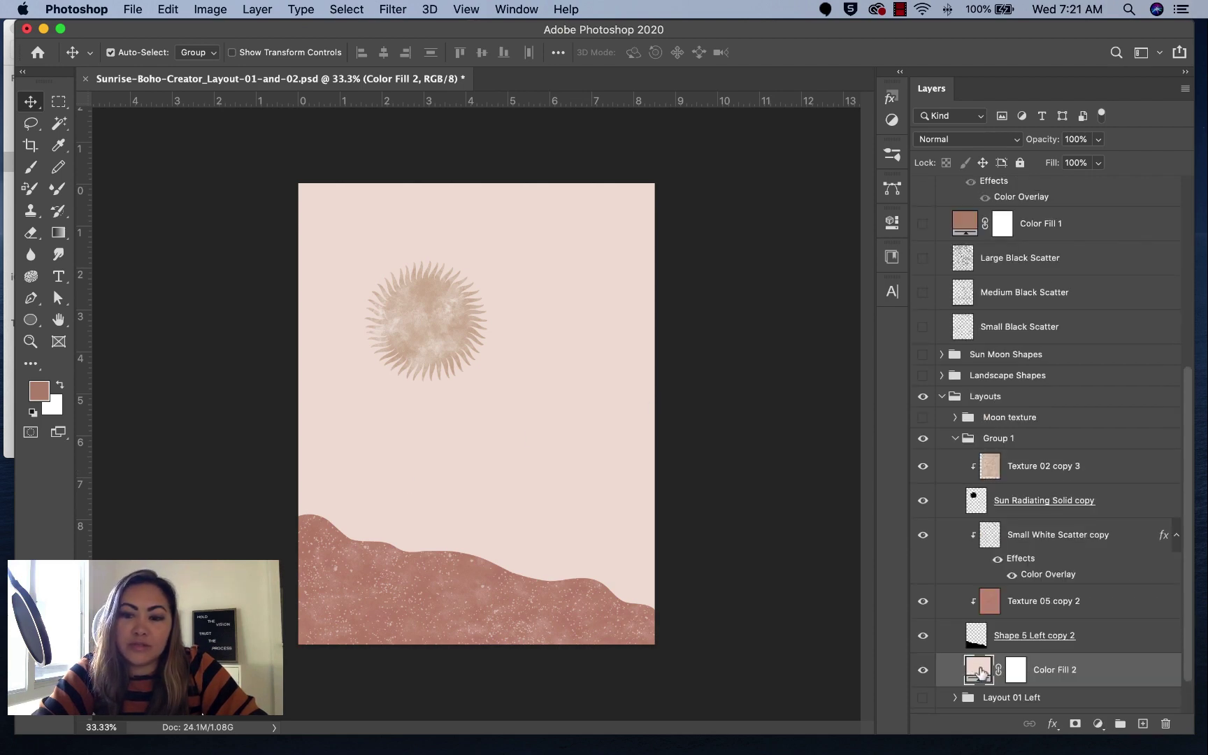
scroll(979, 224, up, 10)
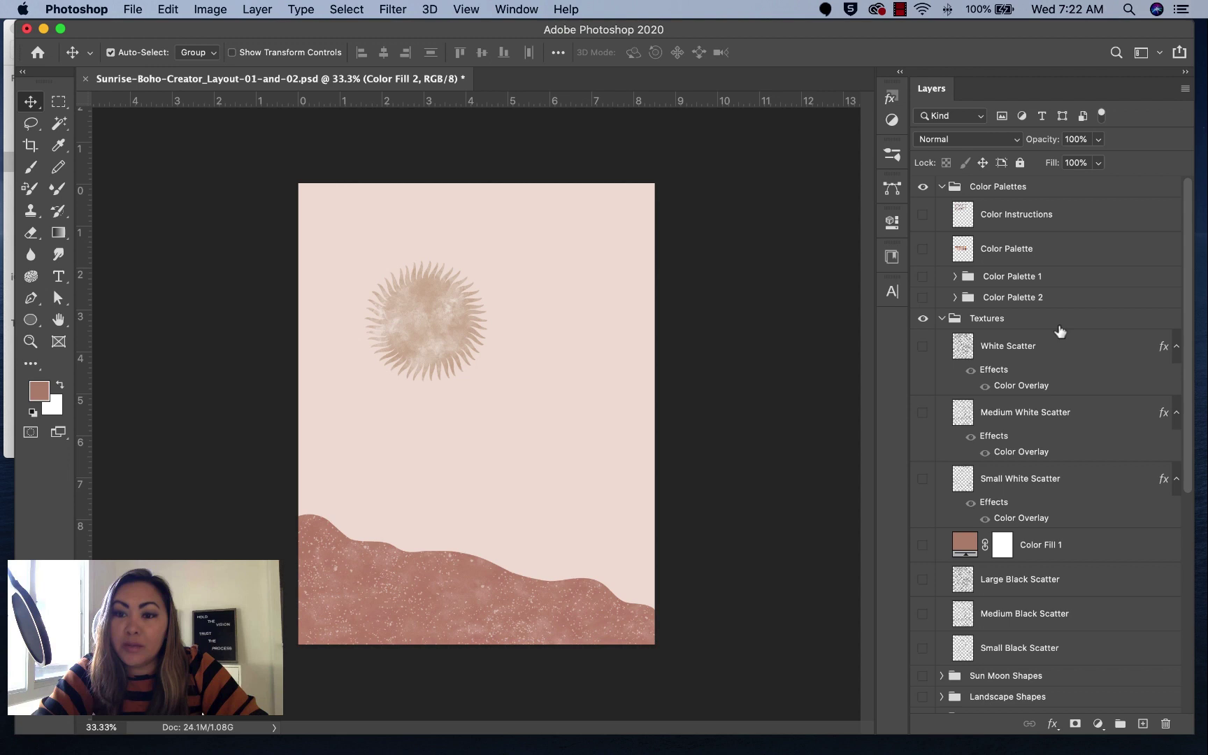
Show the Landscape Shapes group and hide Shape 5 Left copy.
scroll(1061, 331, down, 5)
click(923, 418)
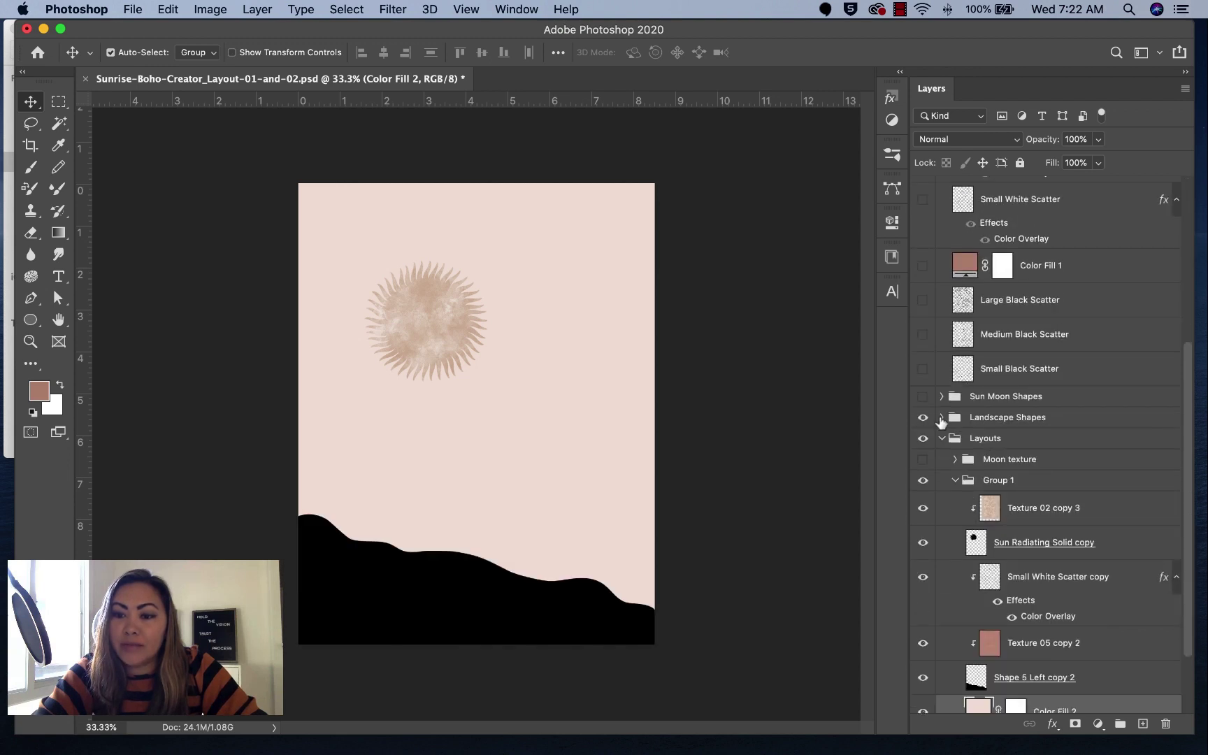
click(941, 417)
scroll(924, 454, down, 1)
click(923, 437)
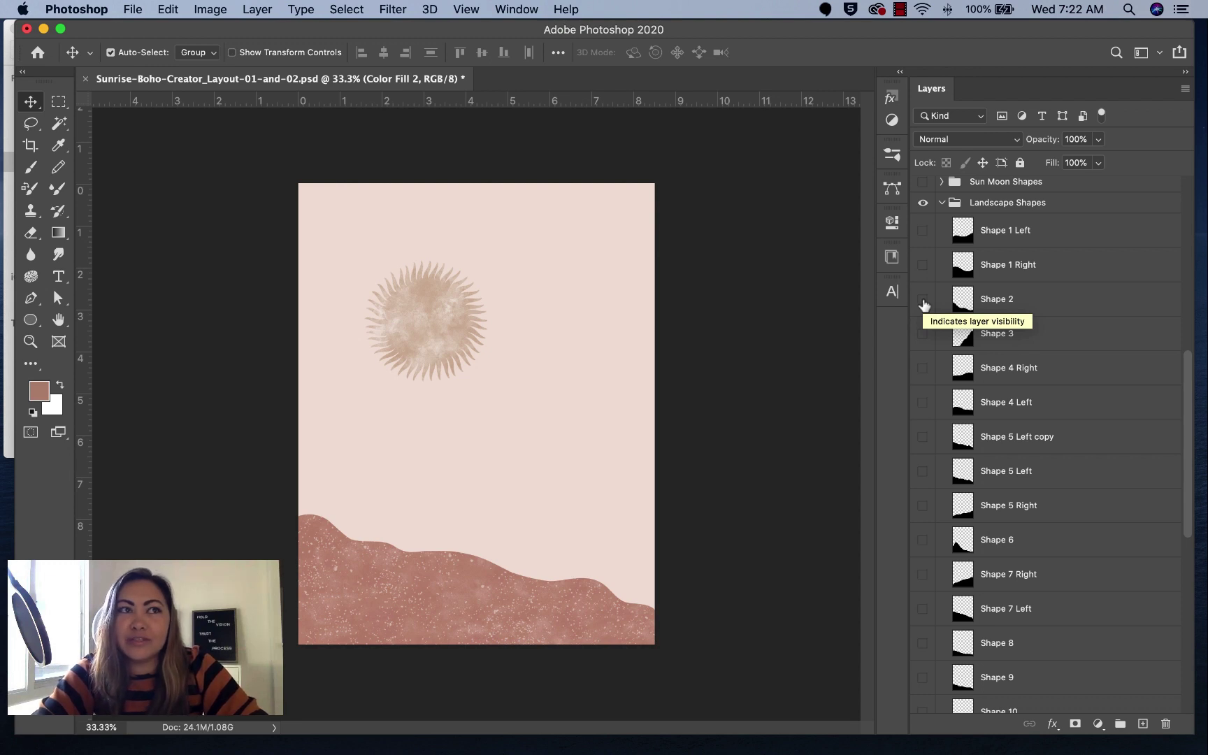
Duplicate the Shape 3 mountain and move the copy into Group 1 above Color Fill 2.
click(923, 333)
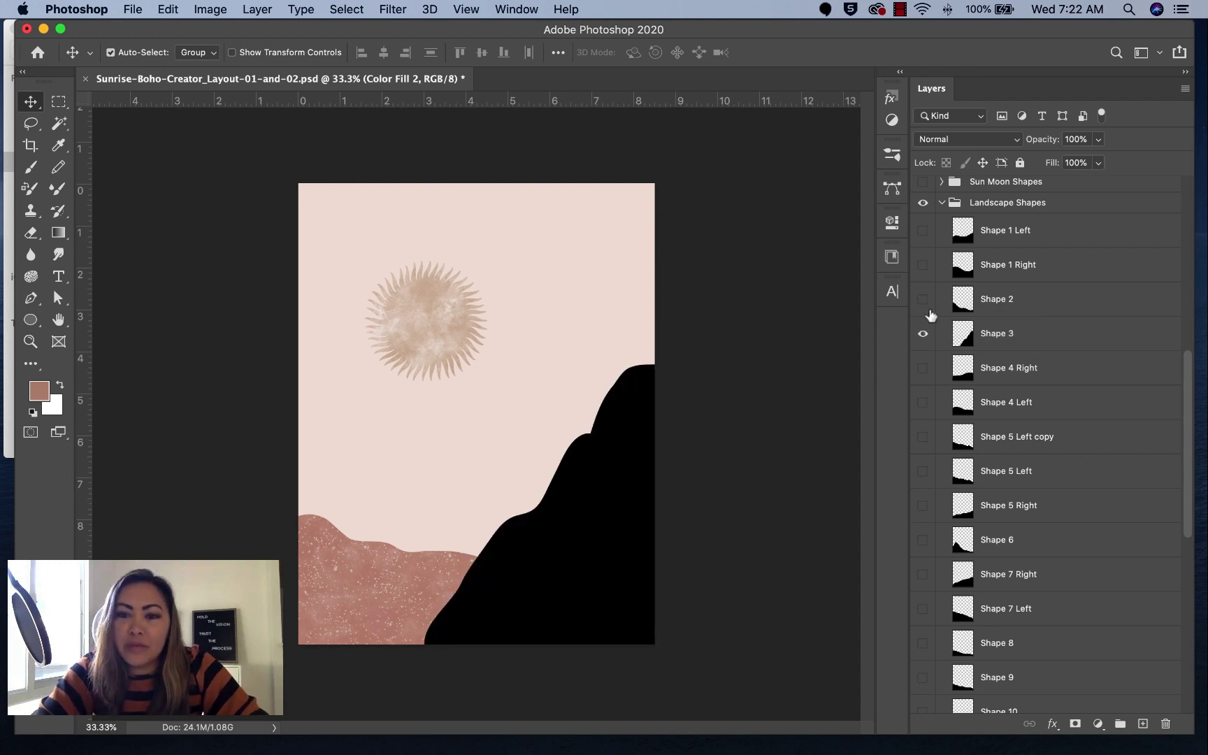
click(1026, 350)
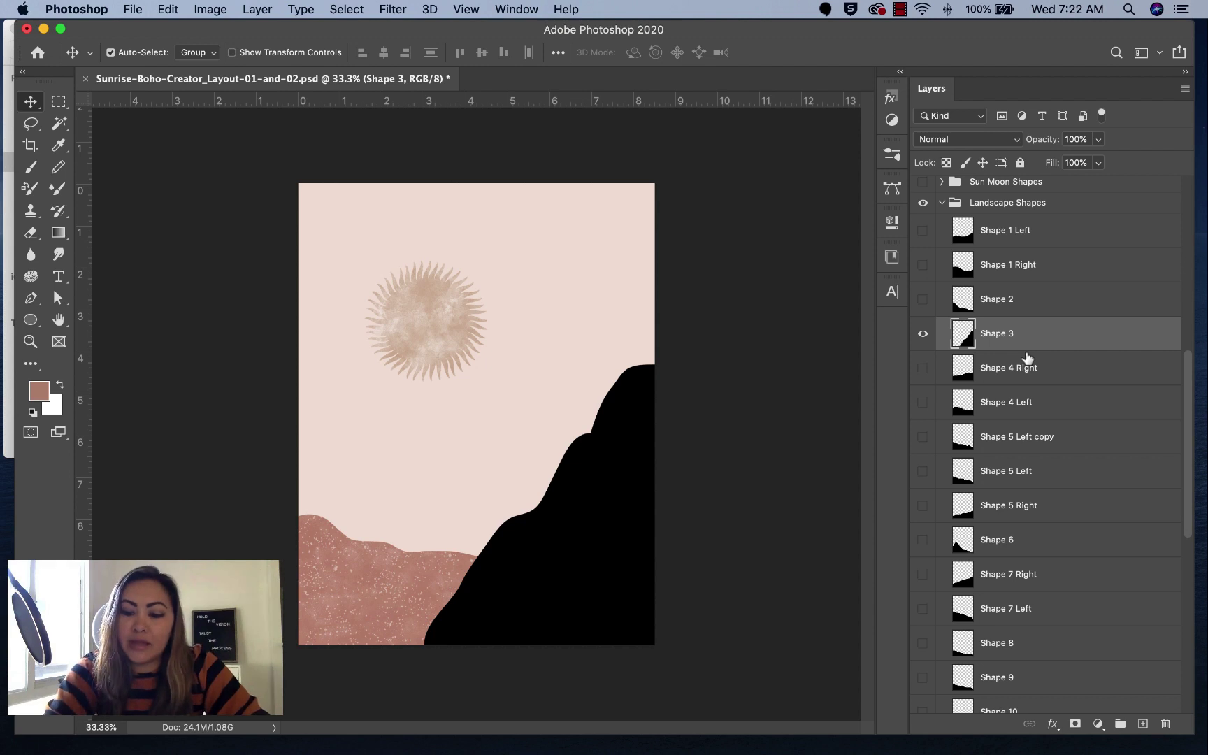
key(super+j)
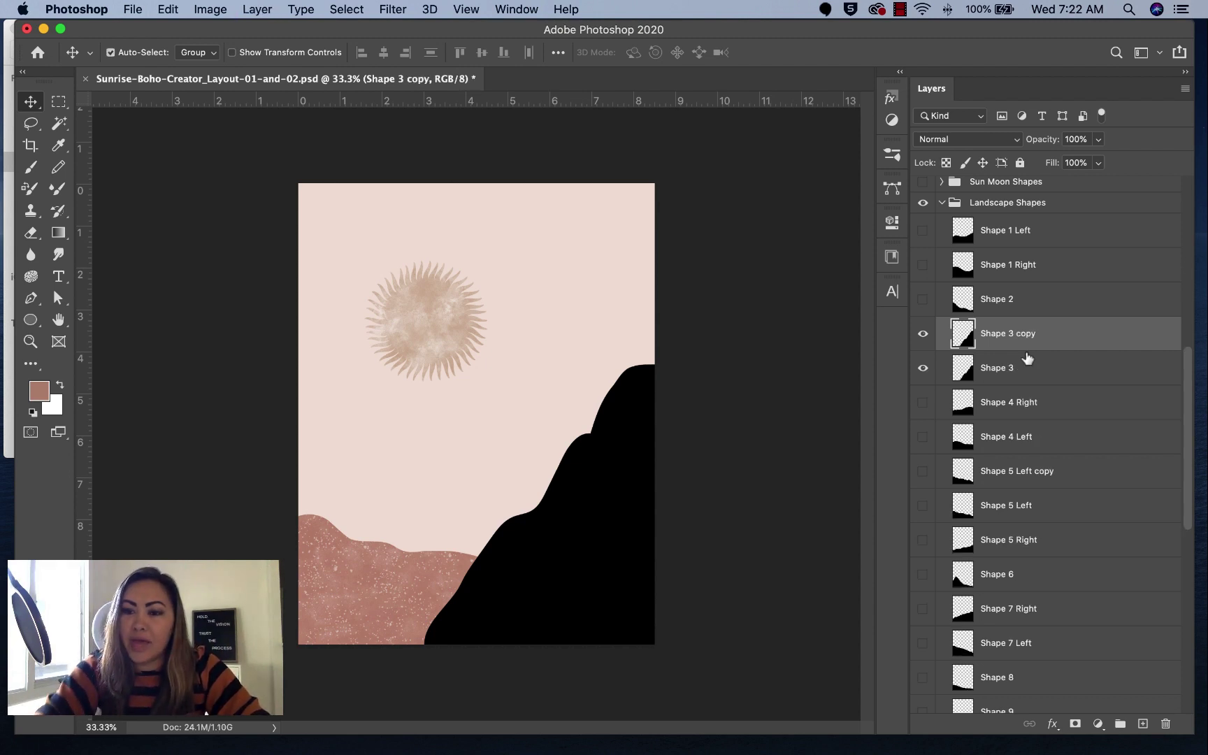
drag(1000, 336, 993, 583)
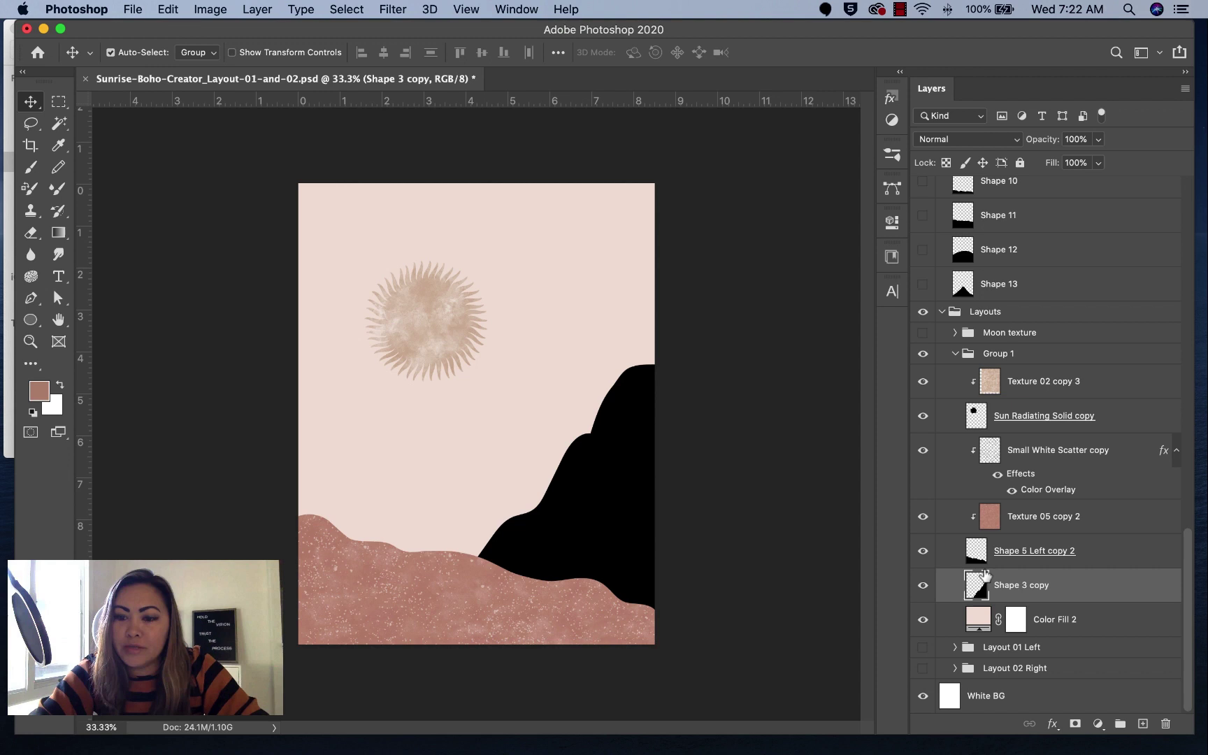
scroll(993, 383, up, 15)
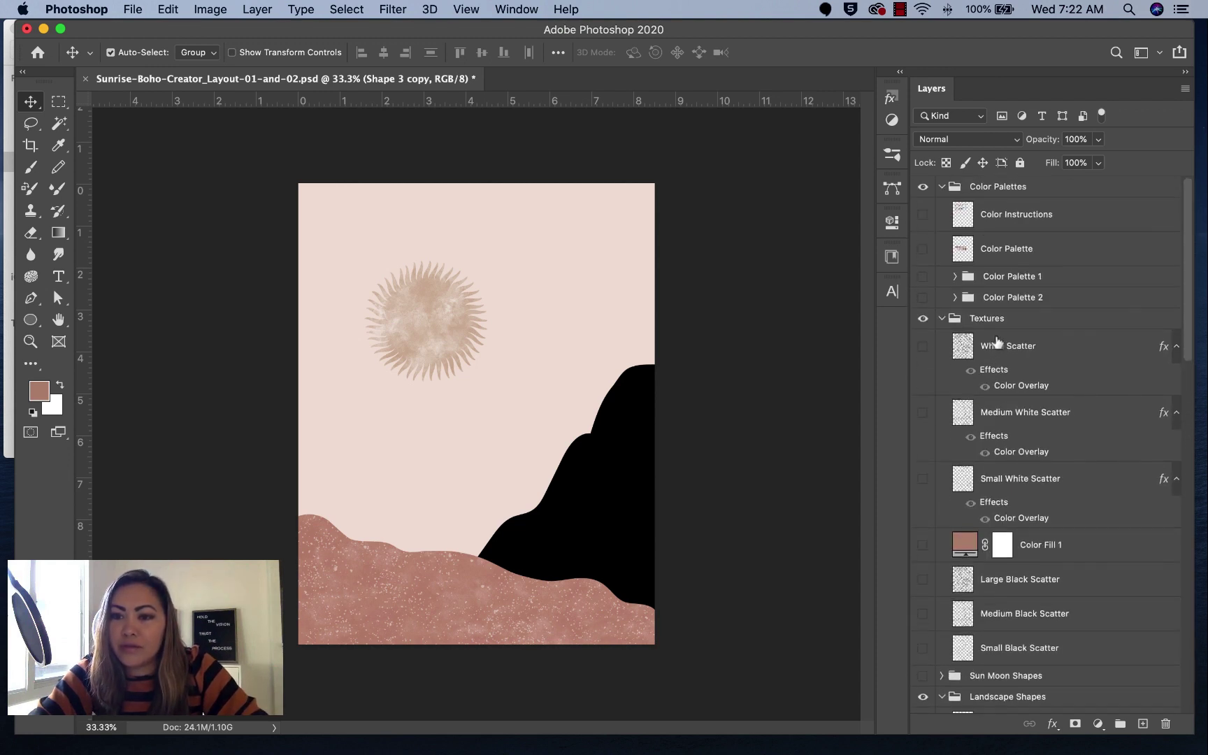
click(942, 318)
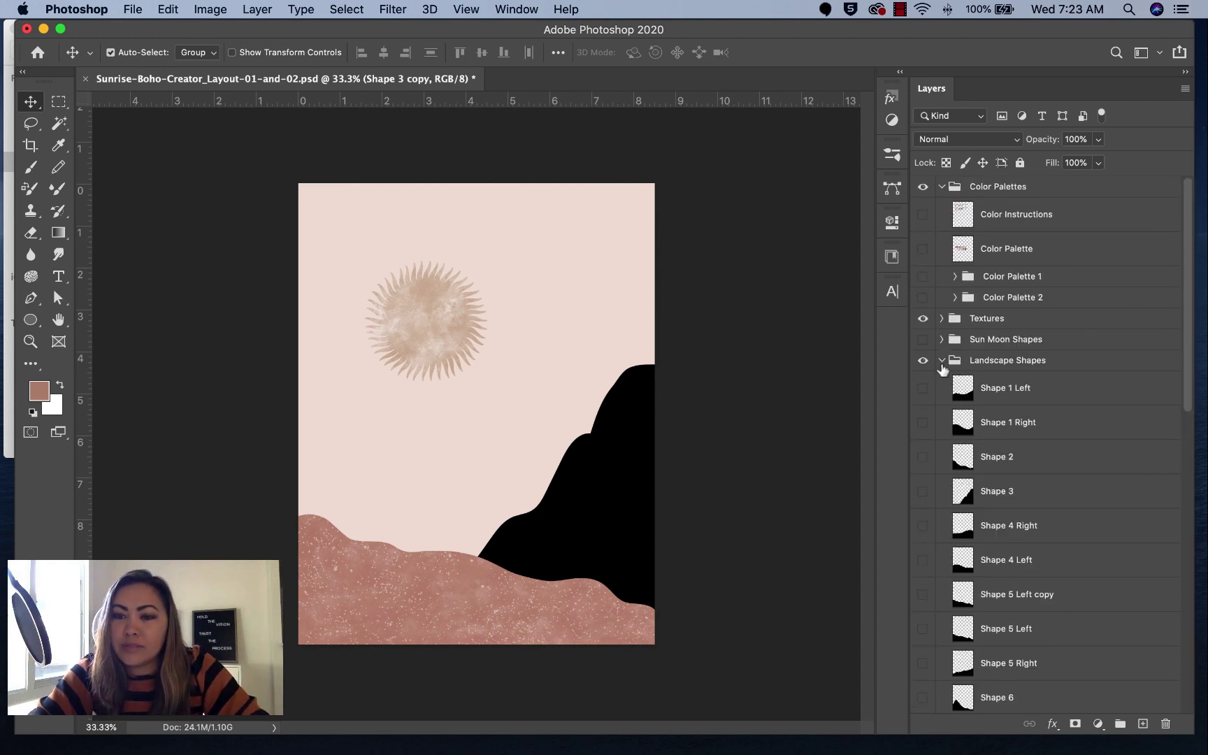
Duplicate Texture 03, place it above Shape 3 copy, and clip it to the mountain.
click(941, 361)
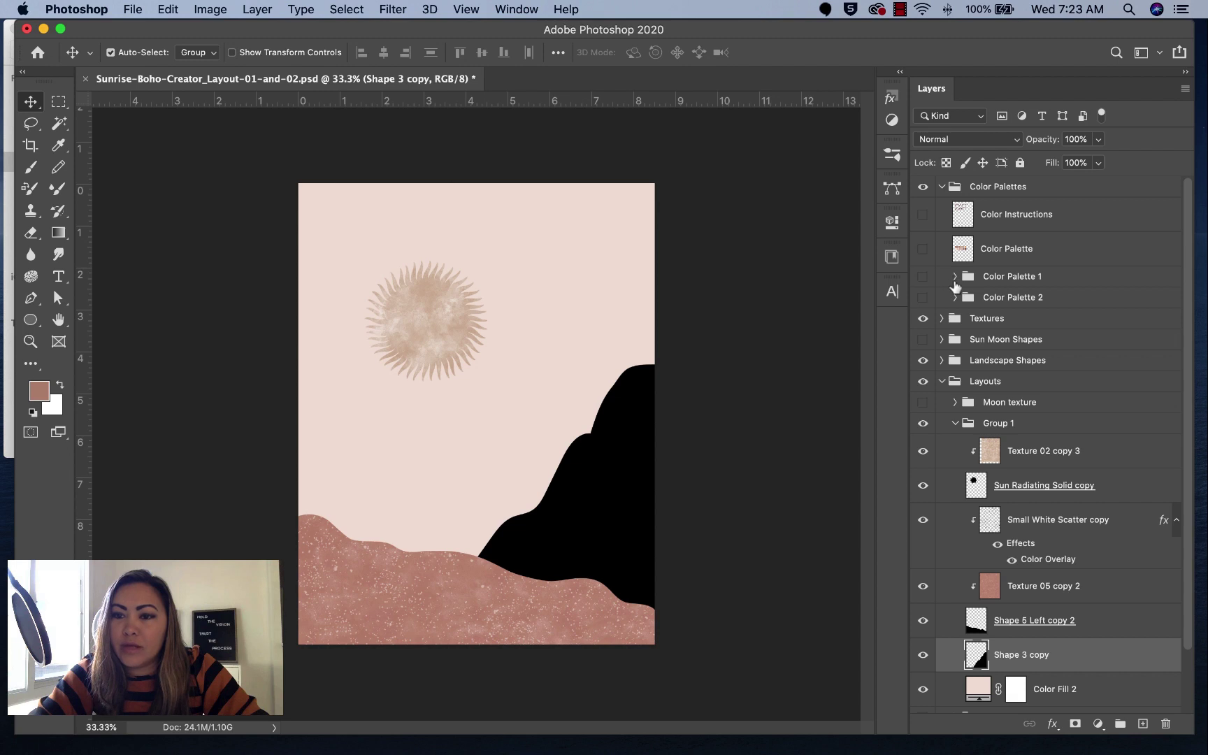
click(954, 276)
click(923, 373)
click(961, 372)
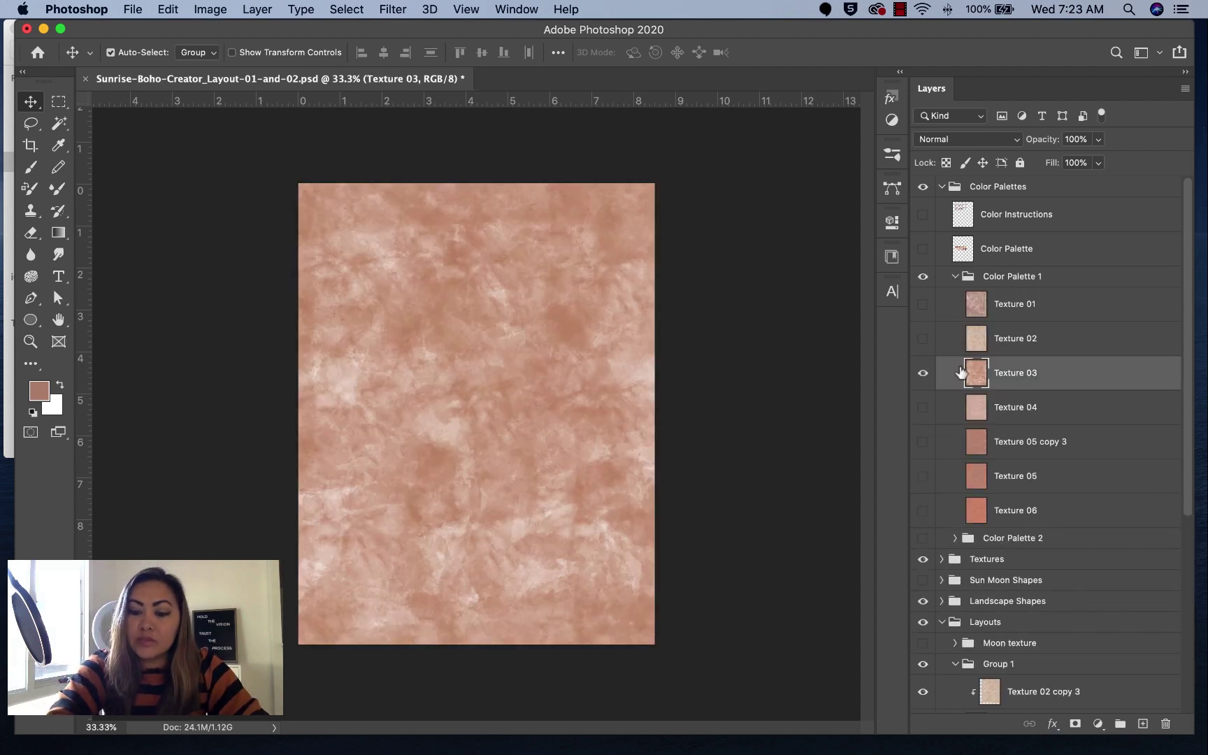
key(super+j)
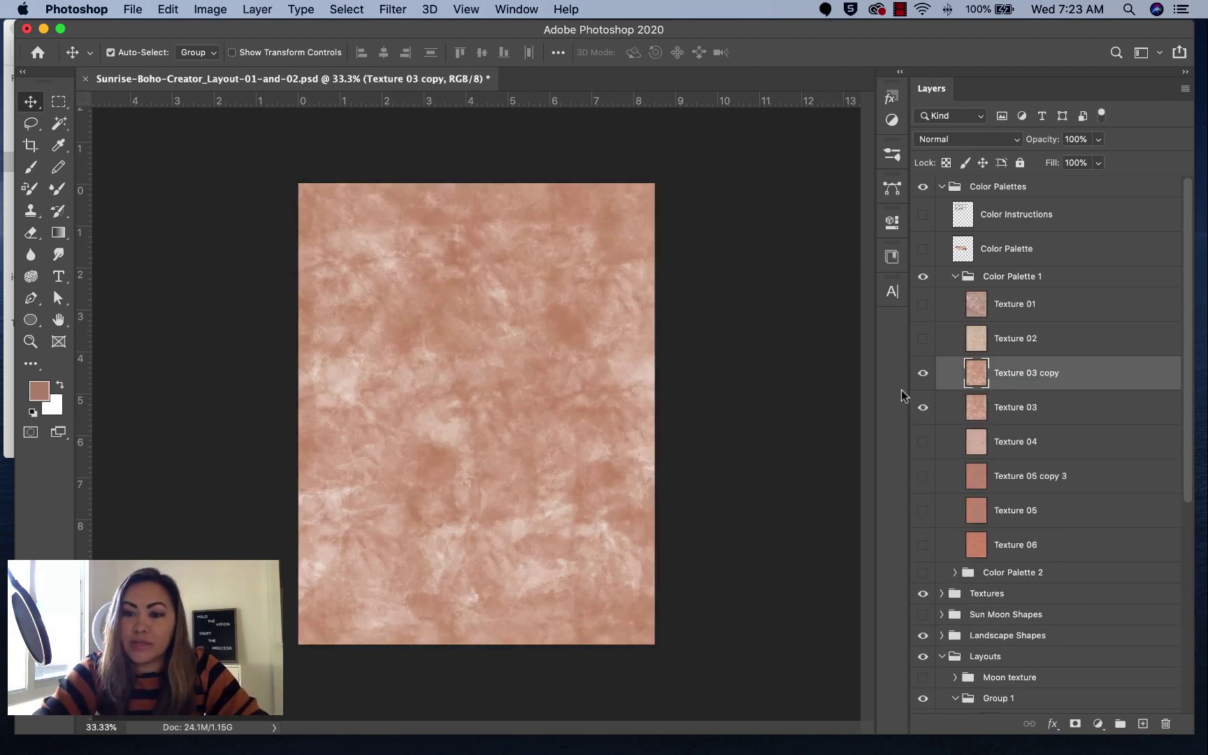
drag(1070, 381, 1068, 575)
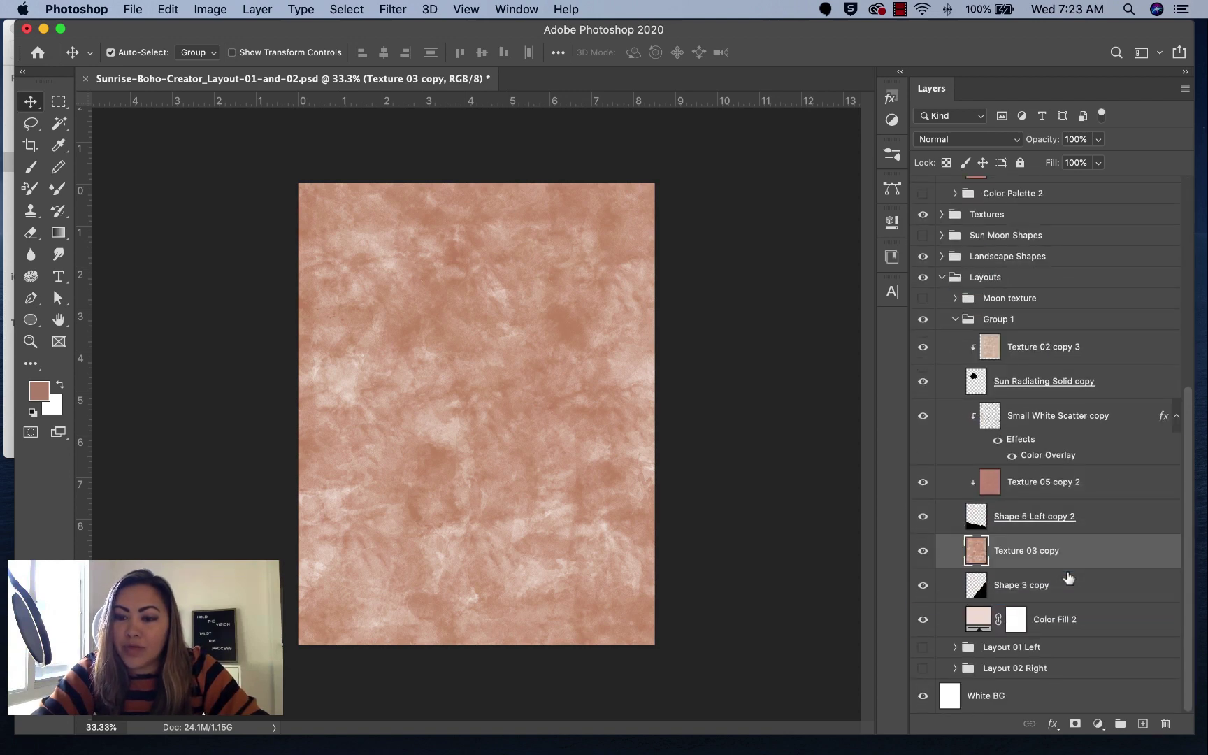
right_click(1022, 553)
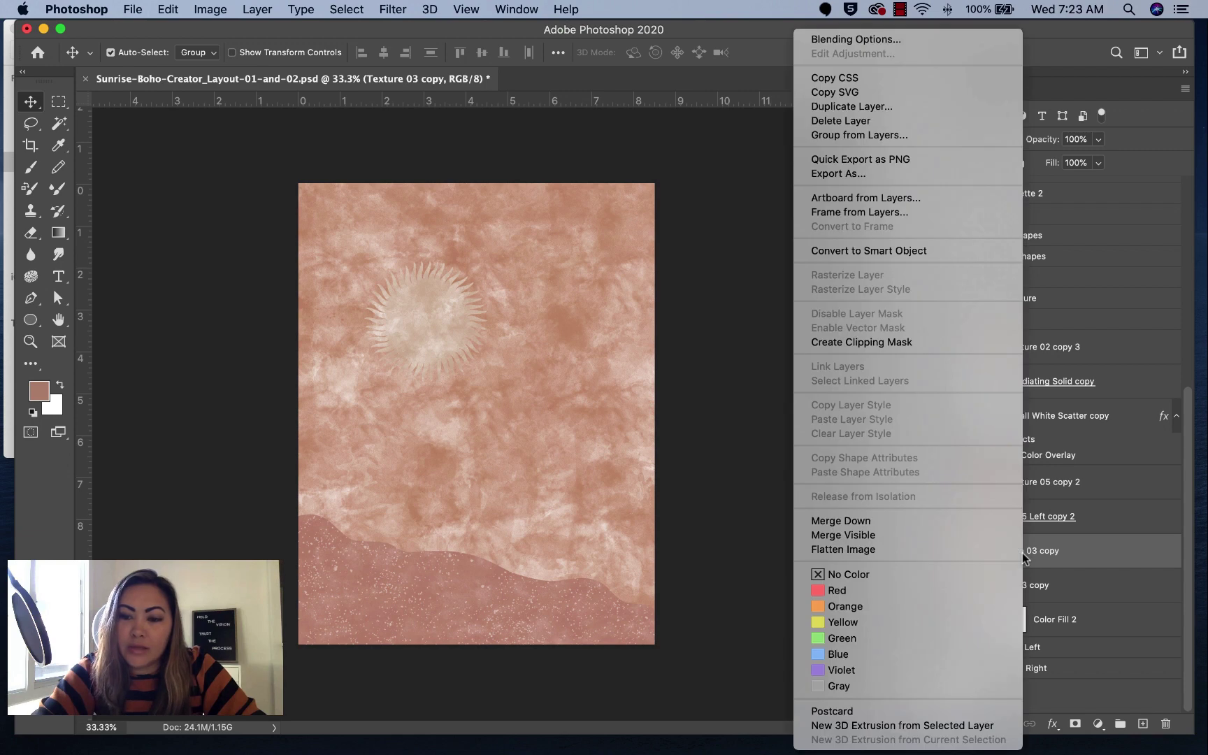
click(877, 343)
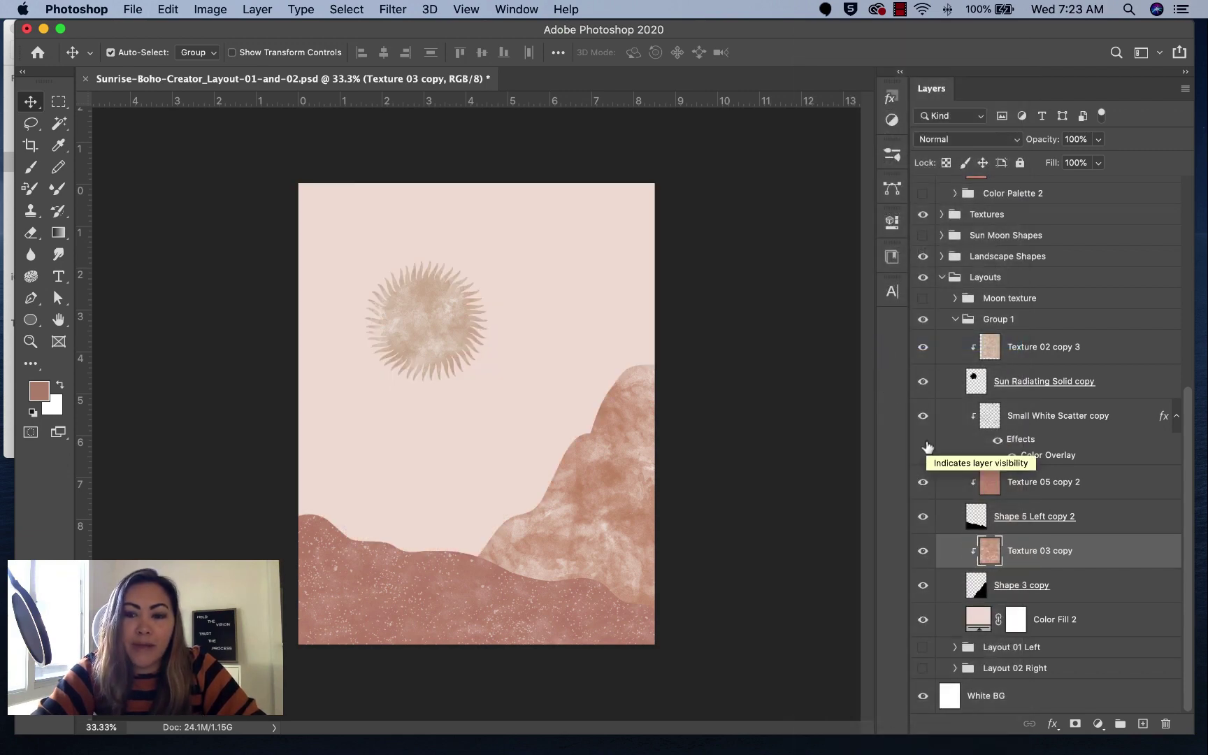